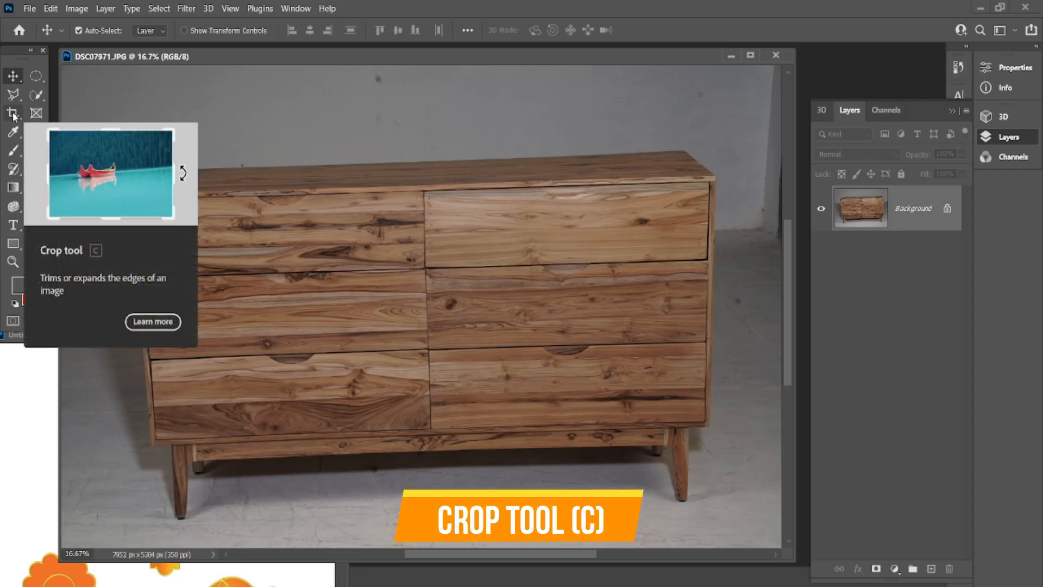
Crop the dresser photo to a rectangular frame around the dresser with the Perspective Crop tool.
click(14, 115)
drag(100, 119, 740, 533)
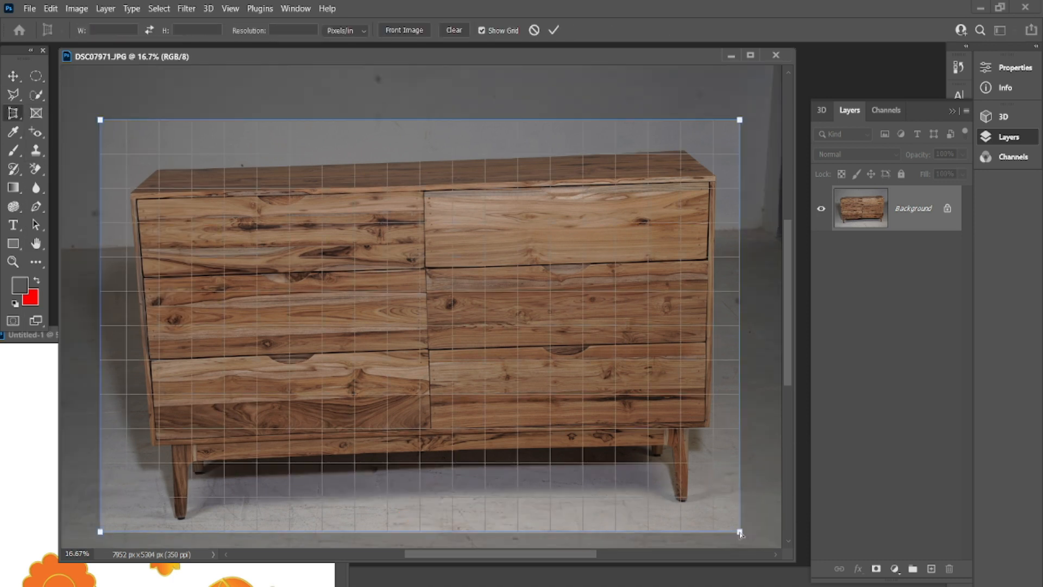
key(Return)
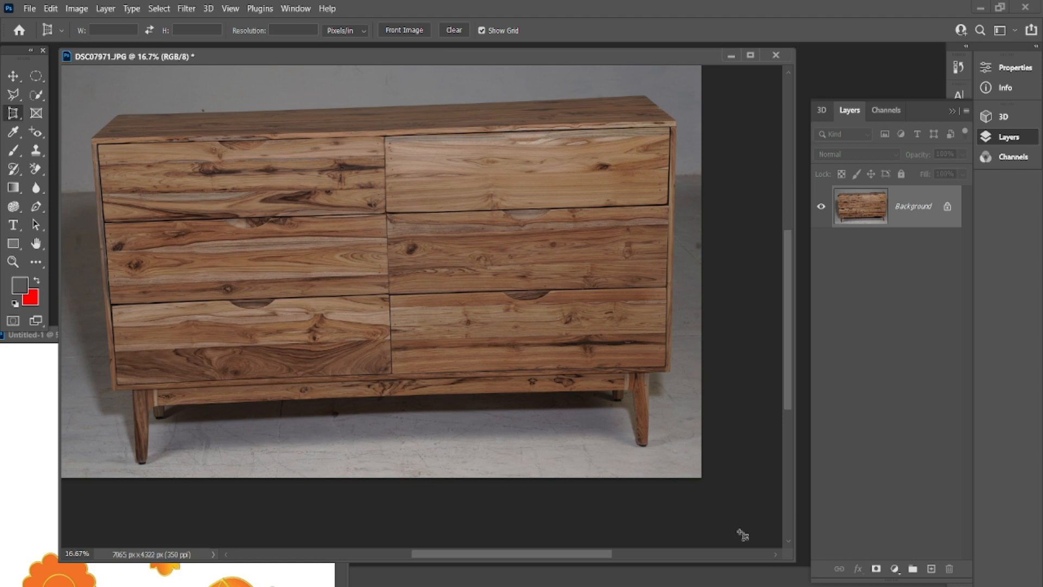
Try a tighter crop of the dresser photo, rotated counterclockwise, with the Crop tool, and undo it.
right_click(13, 113)
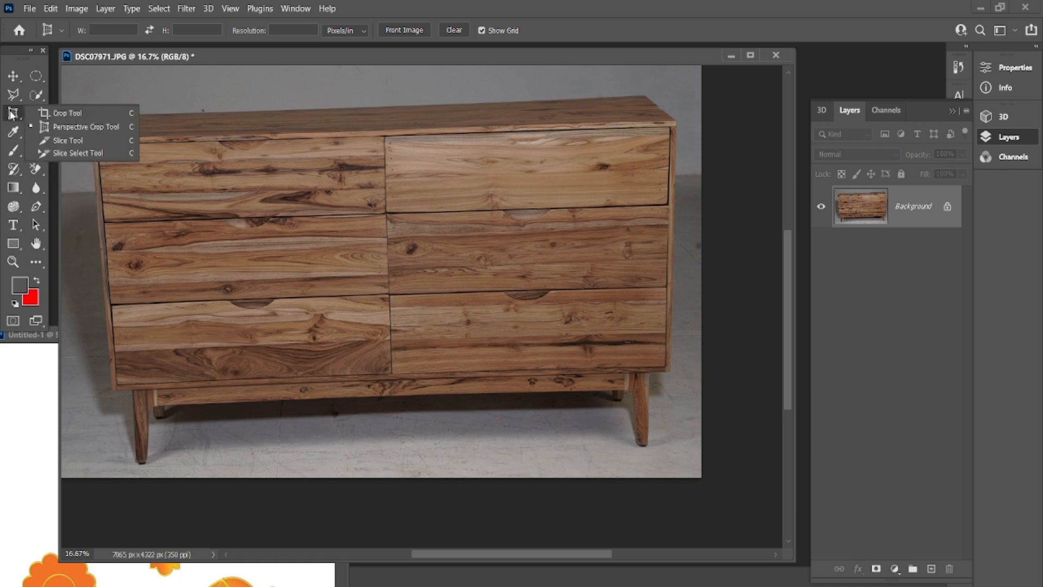
click(43, 114)
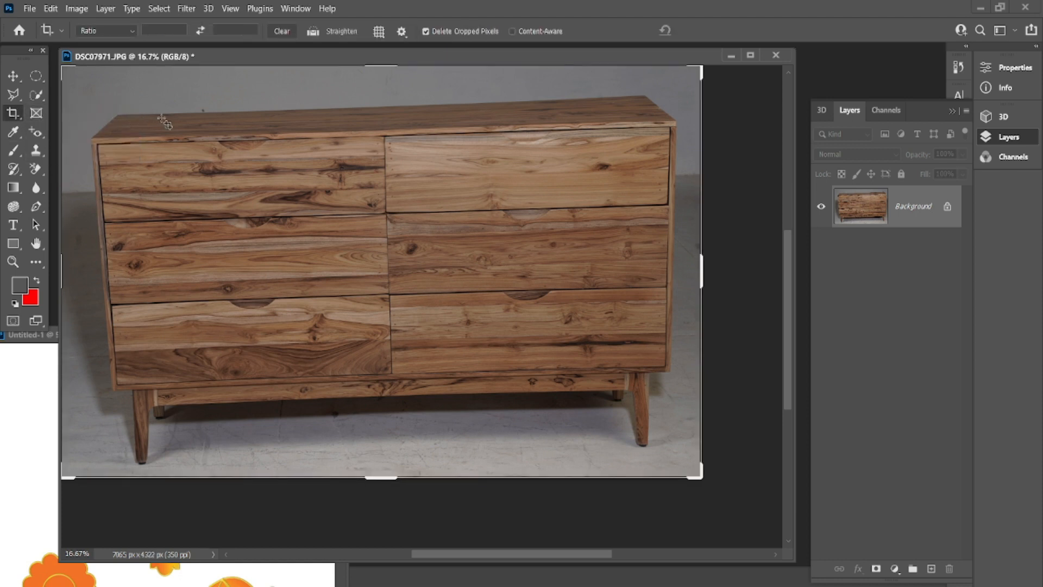
drag(90, 91, 702, 477)
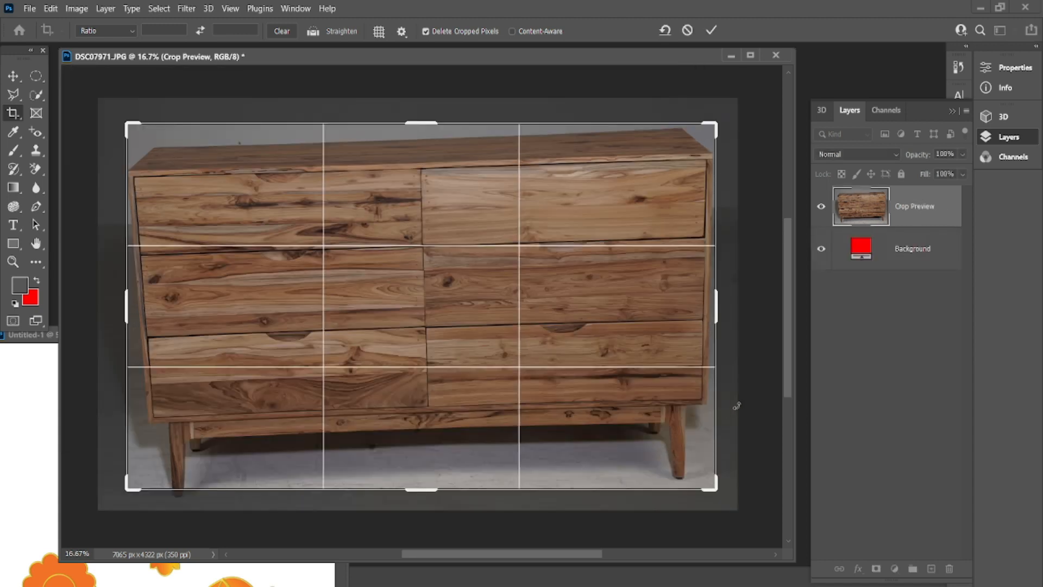
drag(748, 403, 750, 360)
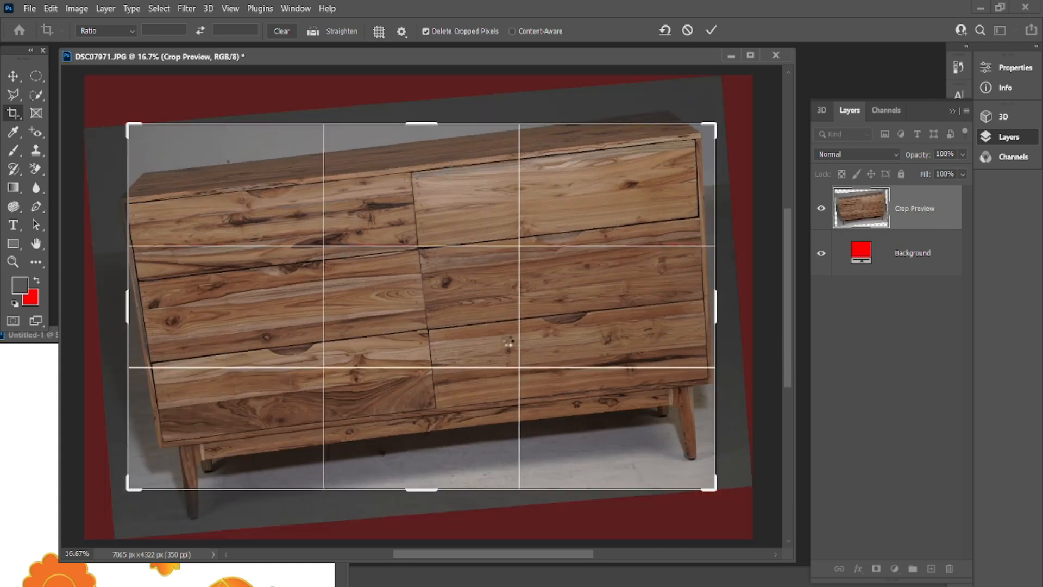
key(Return)
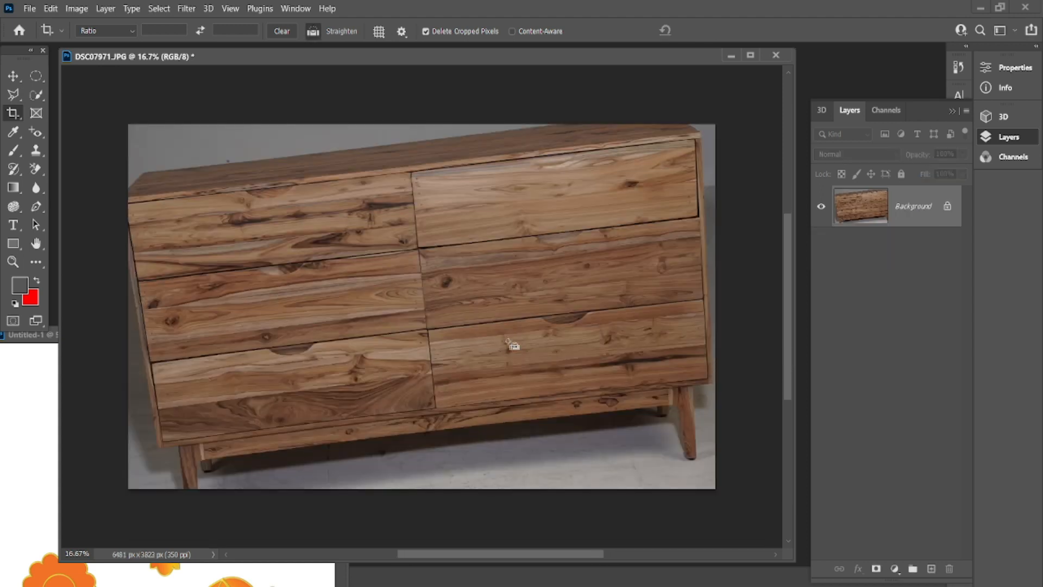
key(ctrl+z)
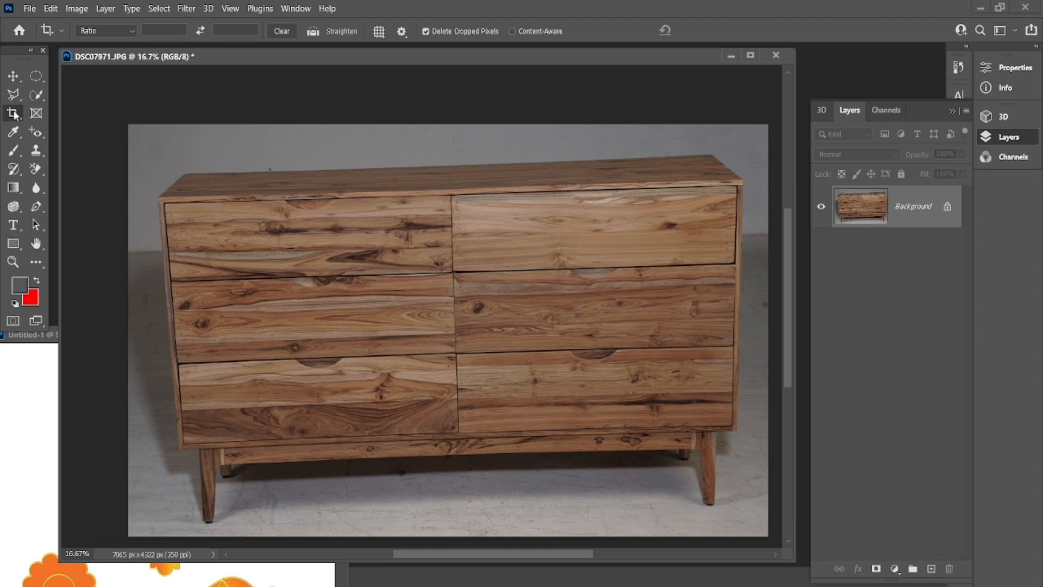
Draw a perspective crop frame around the dresser and move its four corners to follow the slanted top edge and leg bottoms.
right_click(14, 114)
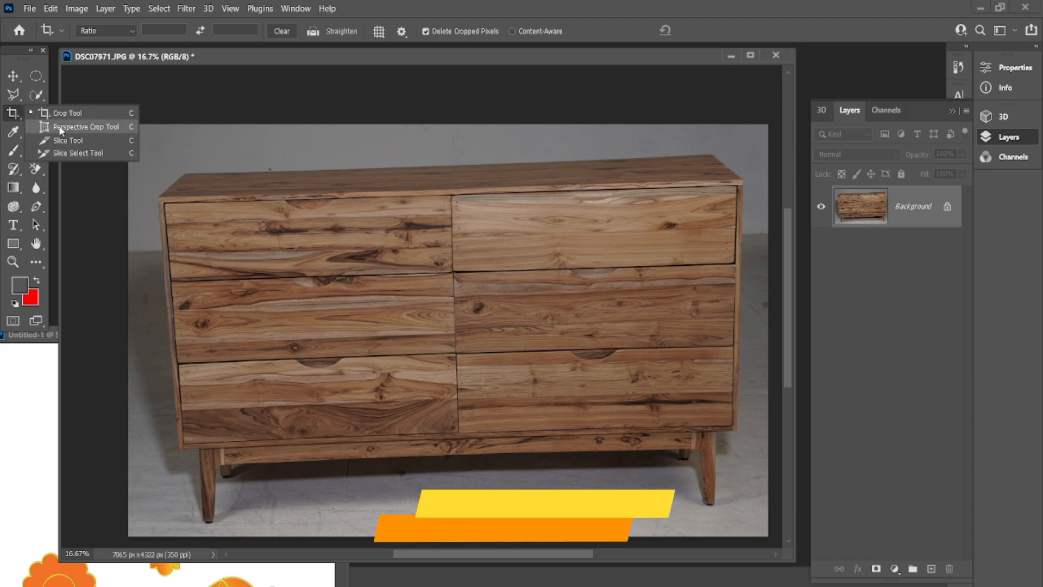
click(55, 127)
drag(135, 124, 759, 524)
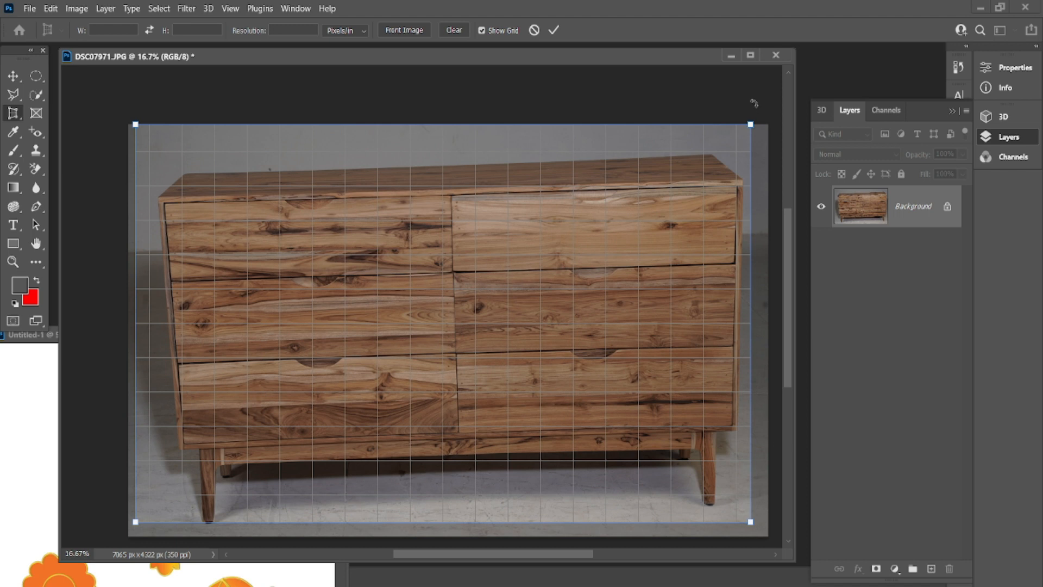
drag(752, 125, 717, 154)
drag(139, 130, 182, 176)
drag(135, 521, 205, 527)
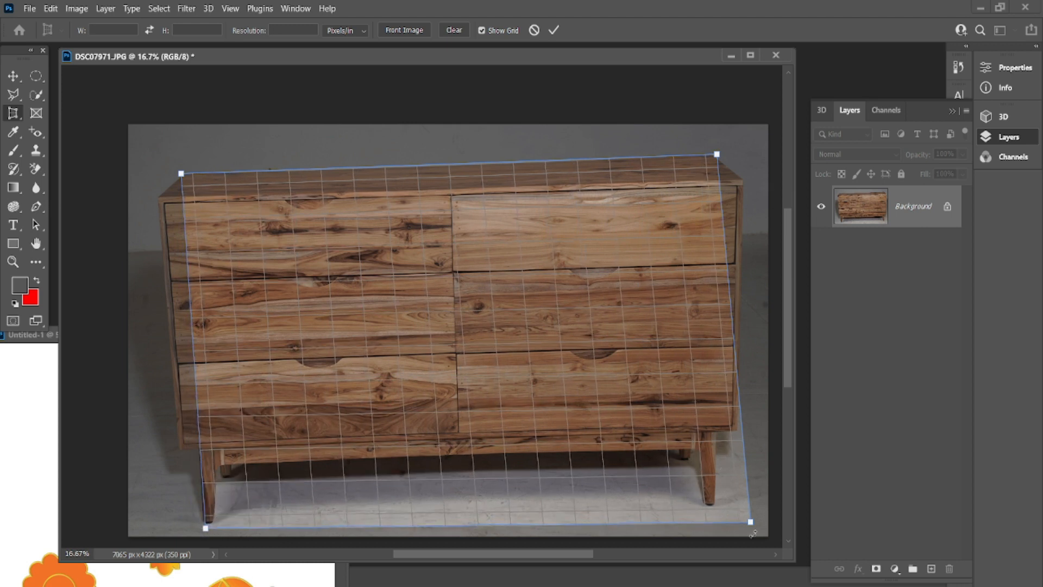
mouse_move(752, 525)
mouse_down()
mouse_move(719, 524)
mouse_move(740, 508)
mouse_up()
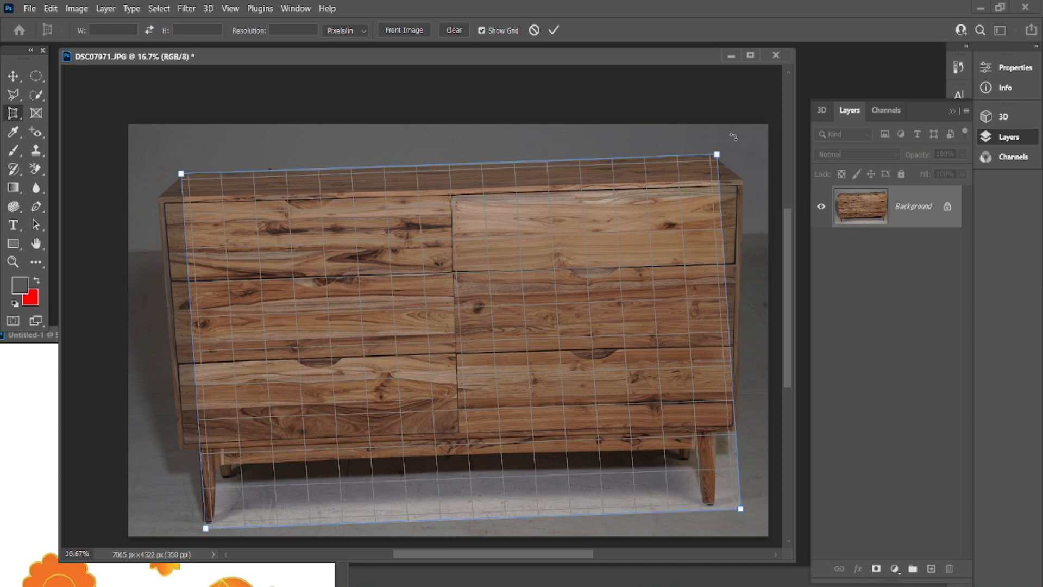
Widen the perspective crop frame at both sides and the top to leave a margin around the dresser, and apply the crop.
drag(717, 155, 746, 154)
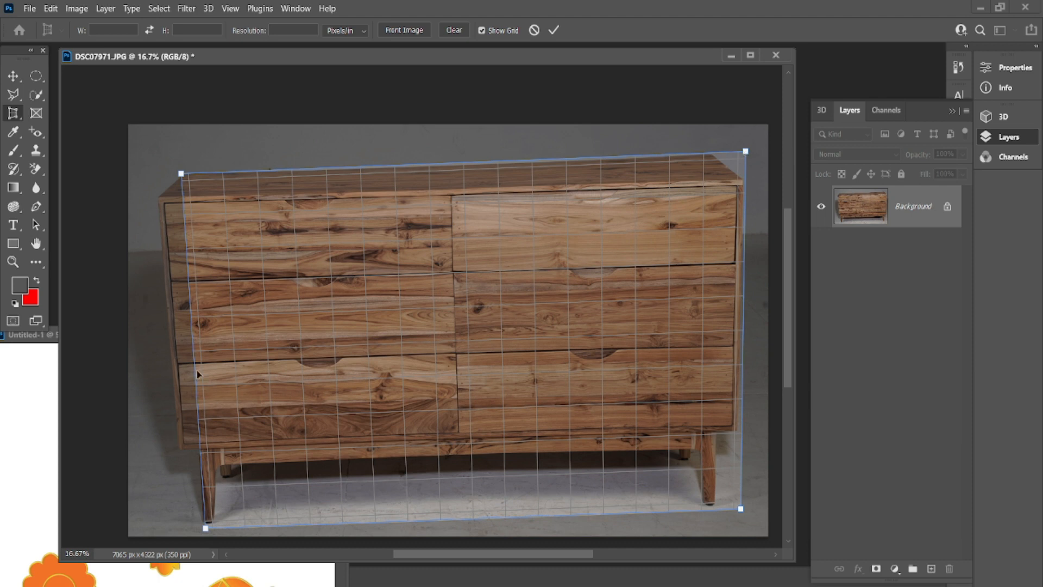
drag(197, 374, 158, 372)
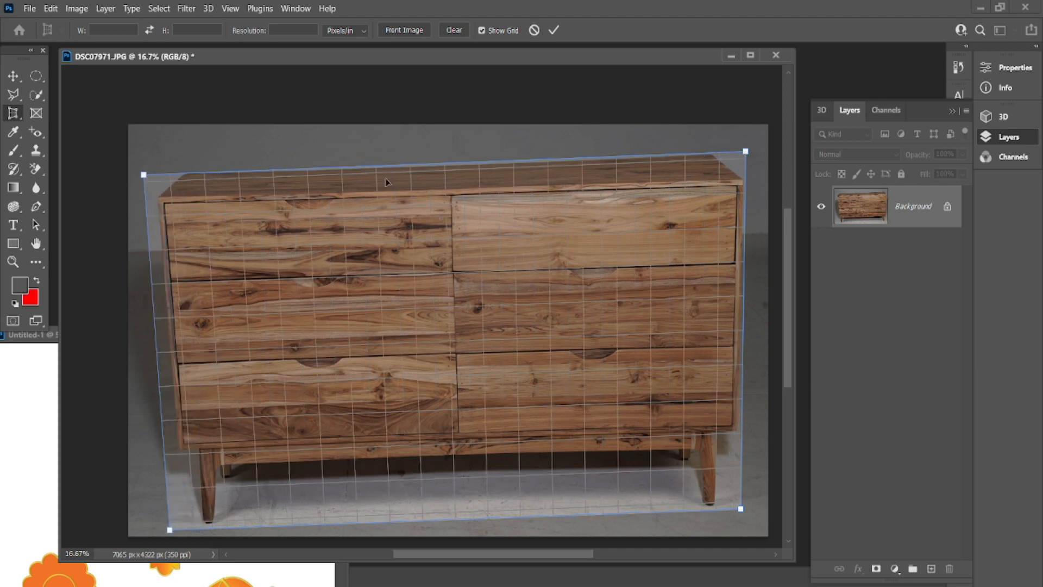
drag(388, 166, 391, 155)
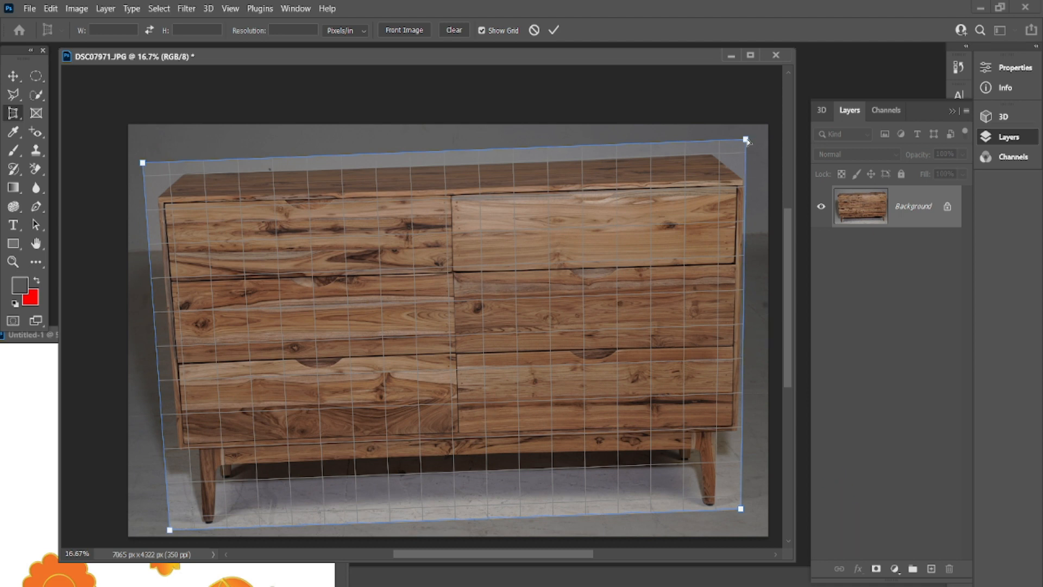
drag(747, 141, 751, 138)
drag(747, 299, 755, 282)
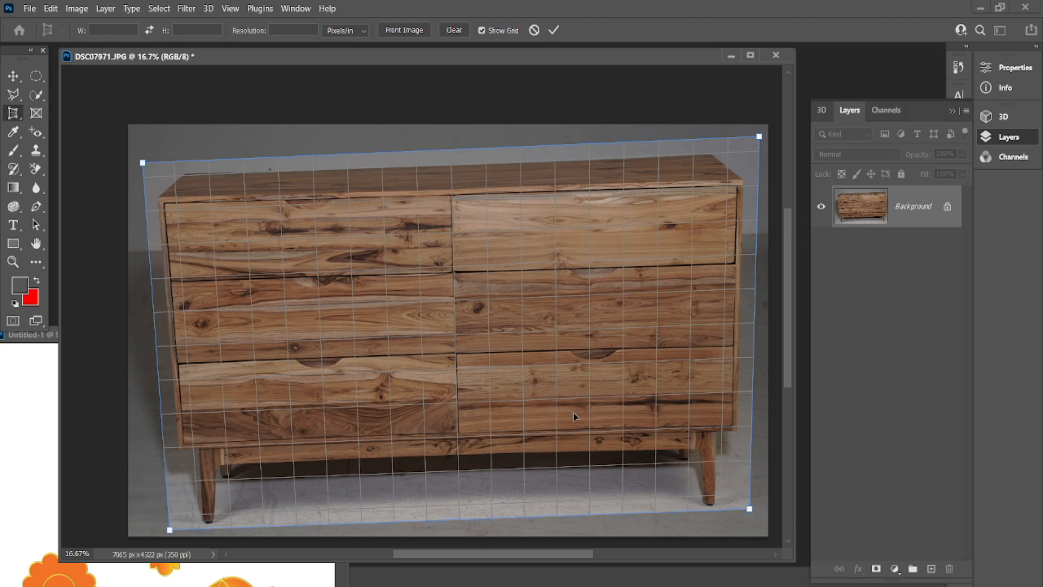
key(Return)
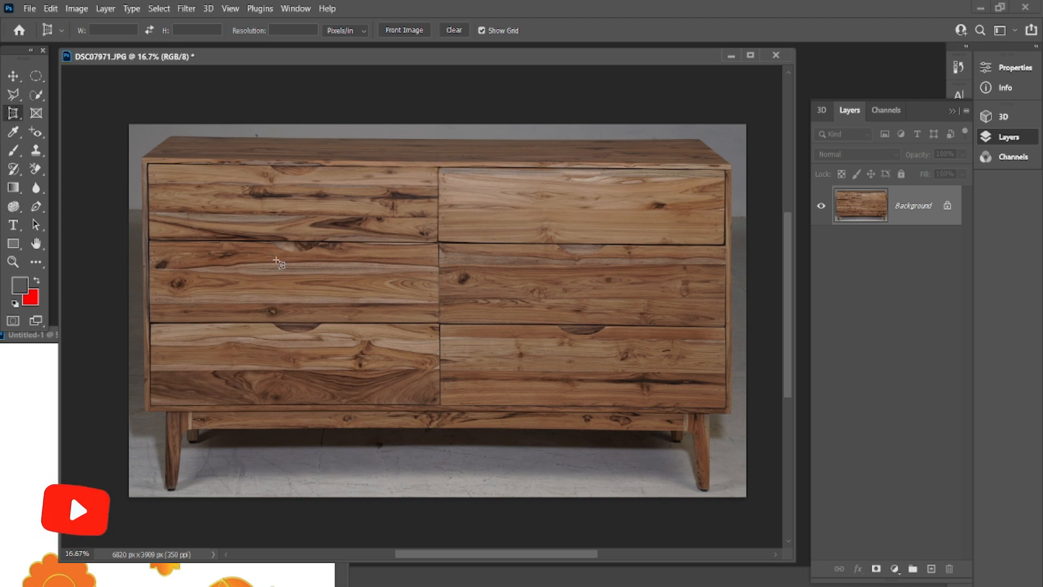
right_click(8, 116)
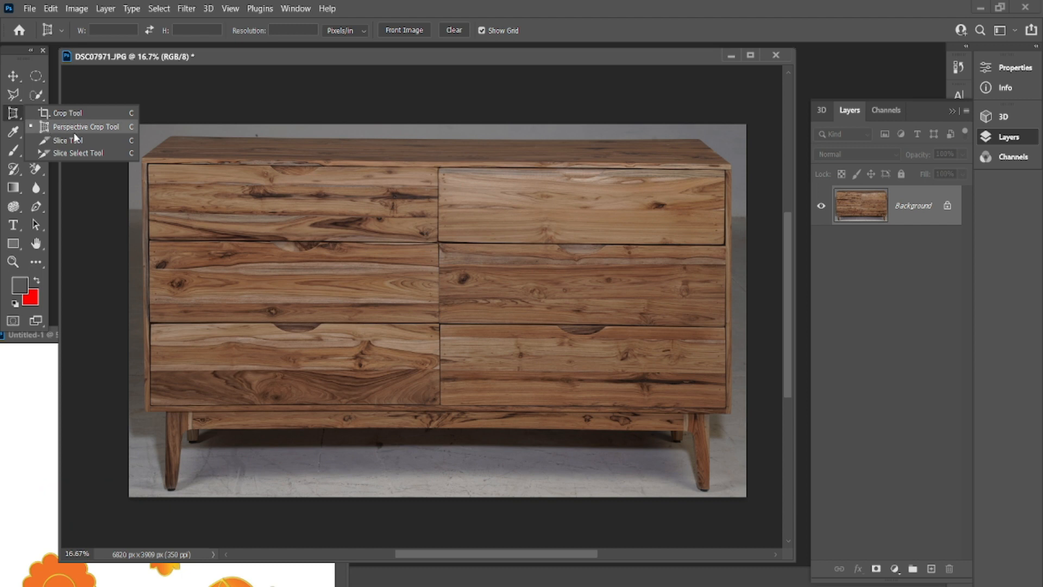
click(73, 130)
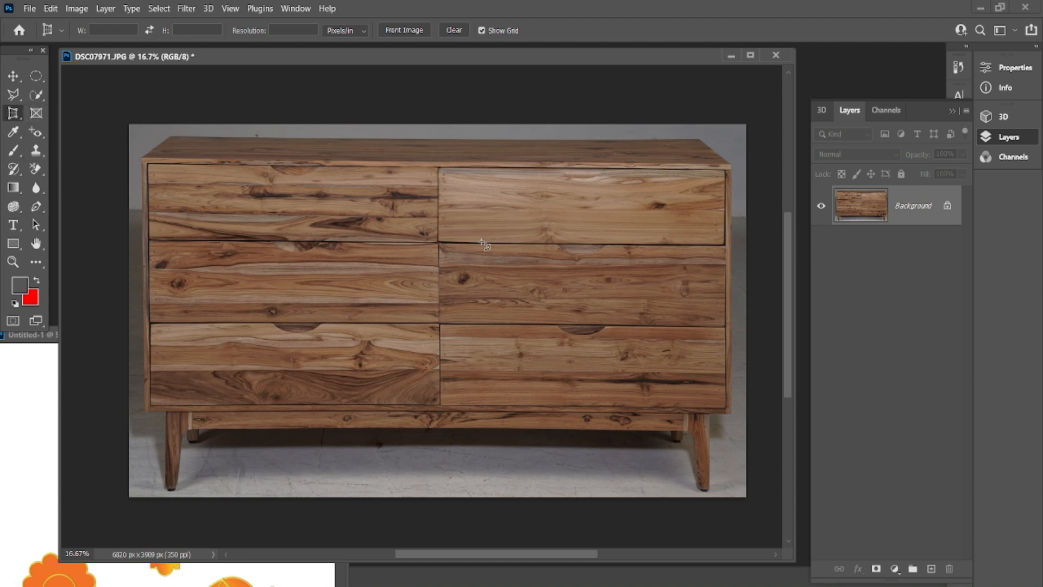
right_click(12, 113)
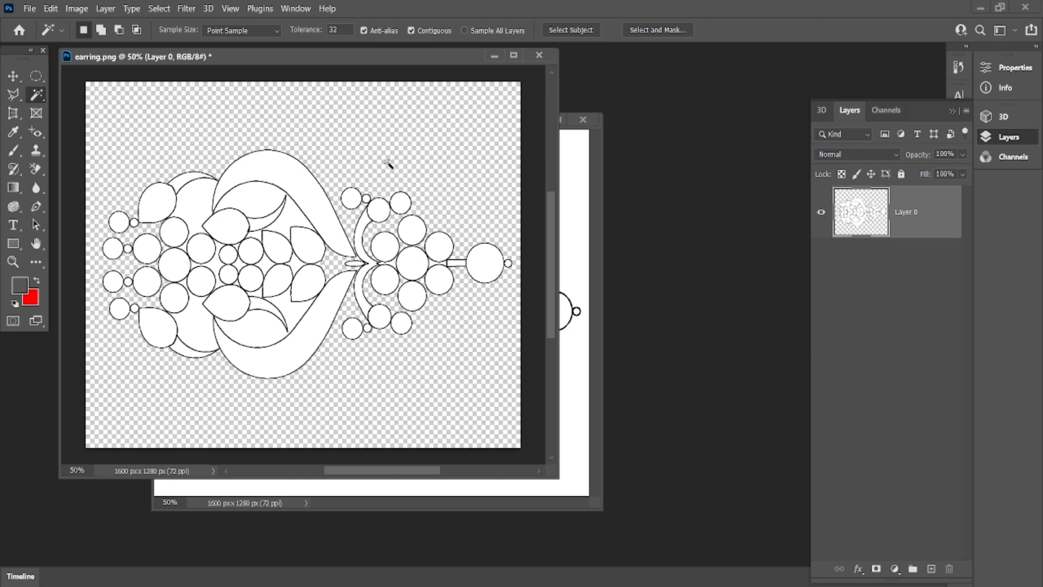
Rotate the earring.png canvas 90° counterclockwise and fit it on screen.
click(14, 76)
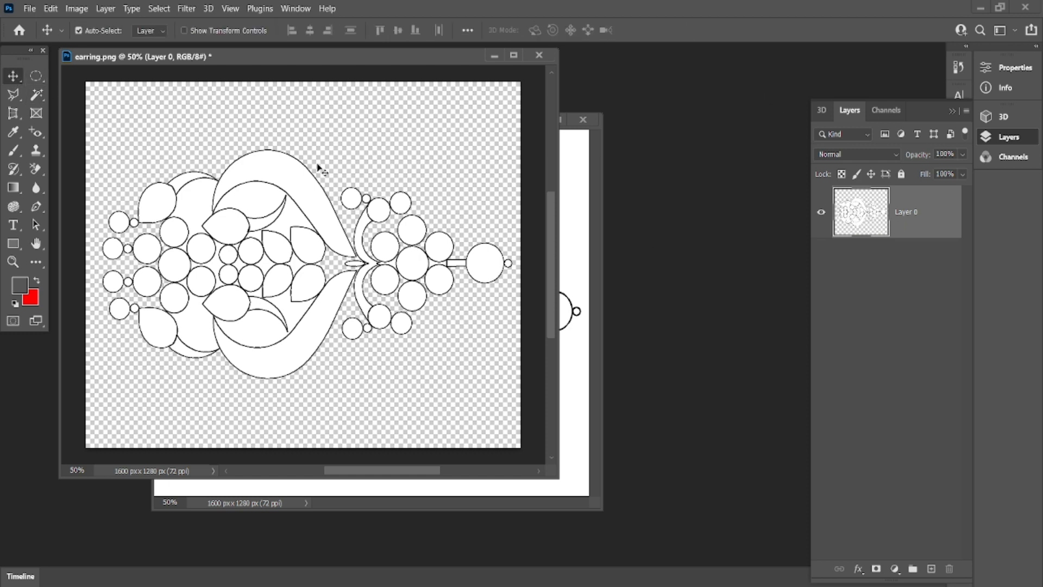
click(77, 8)
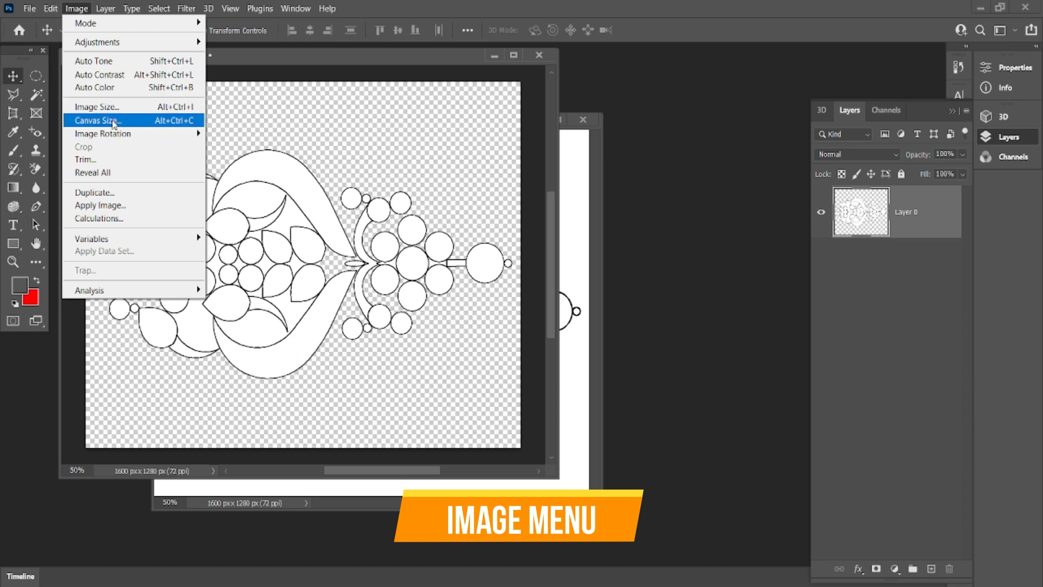
mouse_move(116, 135)
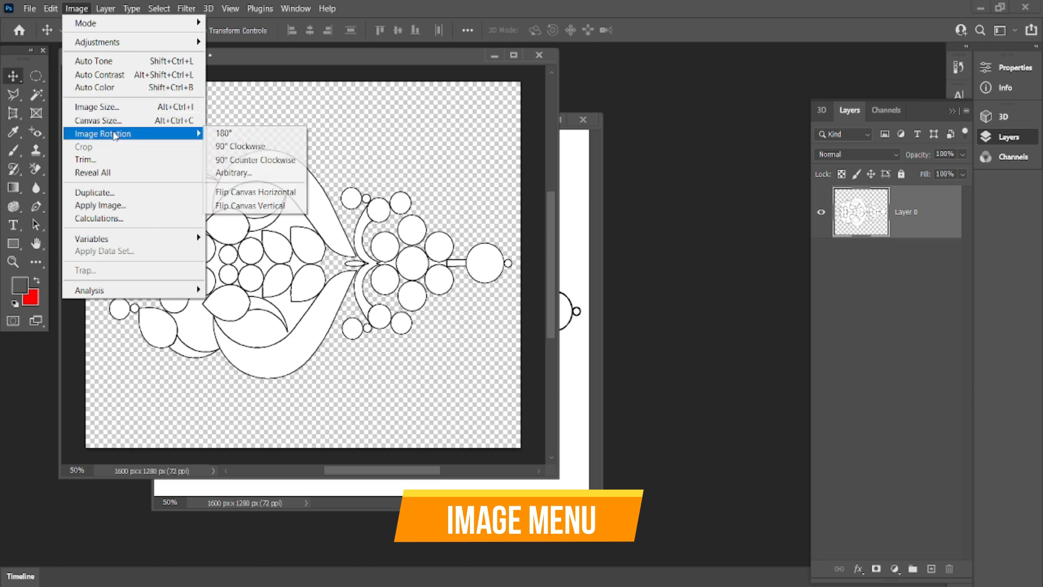
click(233, 160)
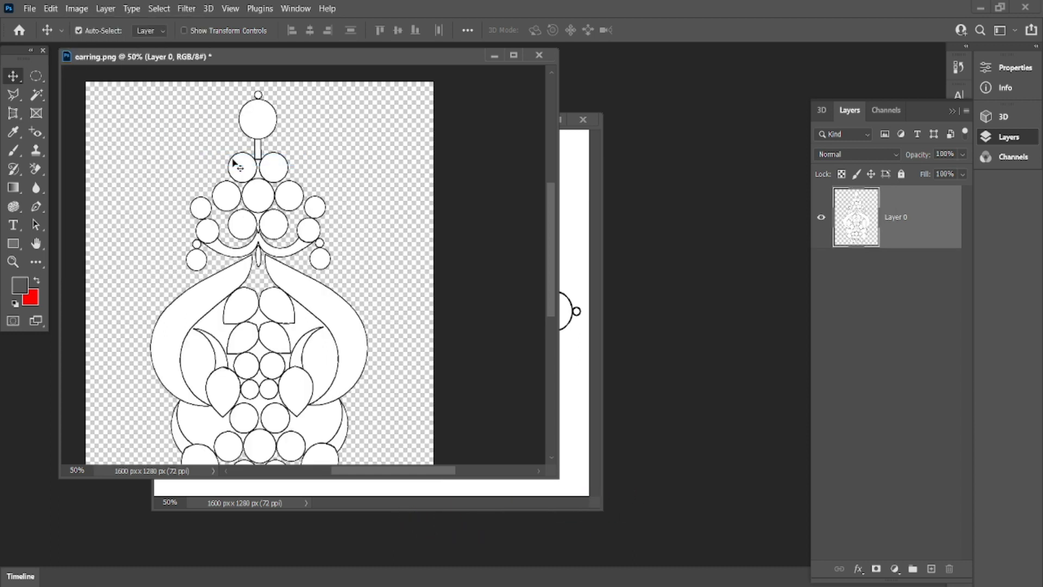
key(ctrl+0)
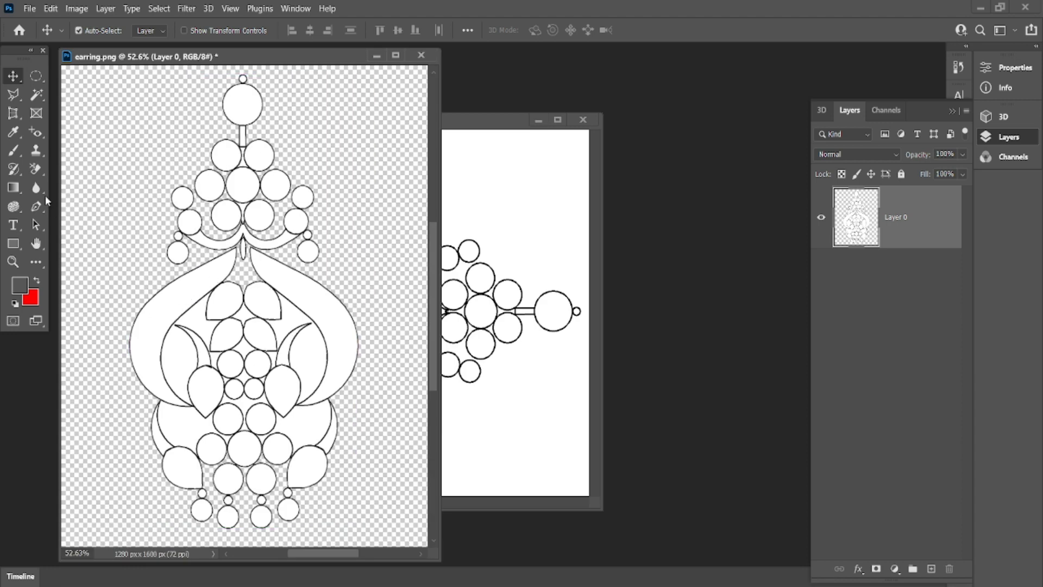
Select all white areas of the earring with the Magic Wand and Similar, delete them, and deselect.
click(40, 98)
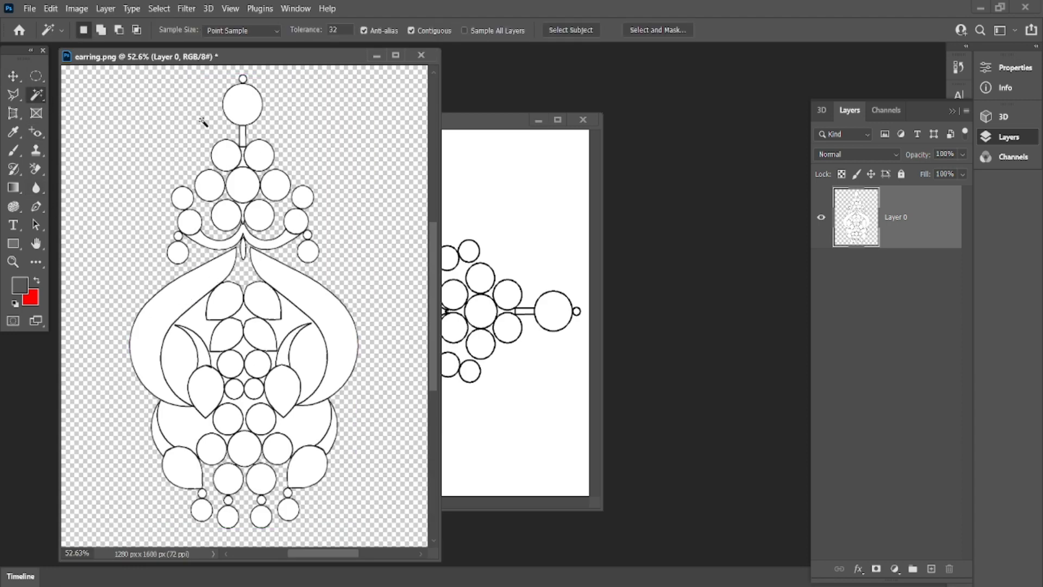
click(249, 110)
right_click(248, 106)
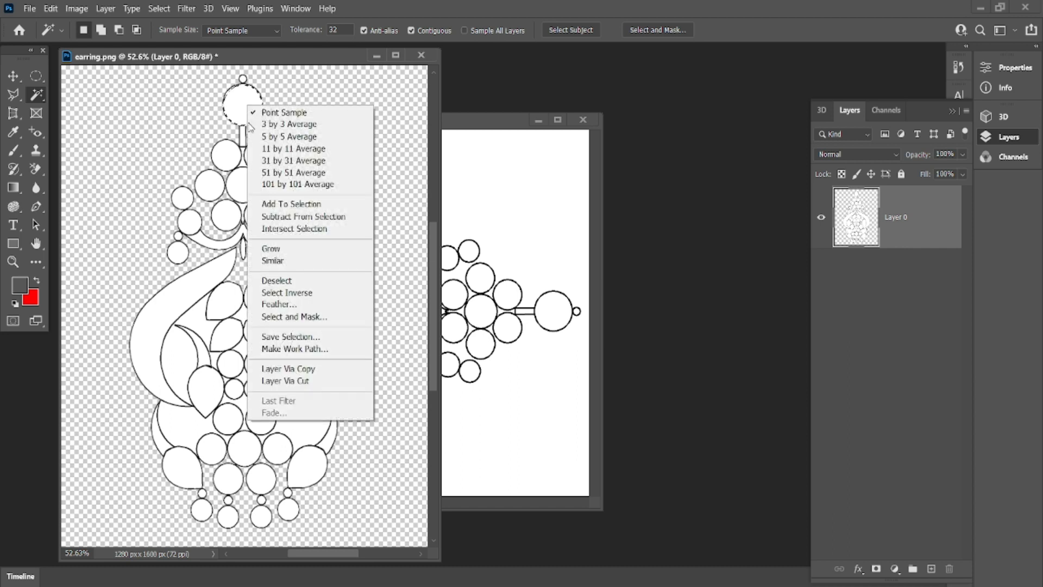
click(267, 261)
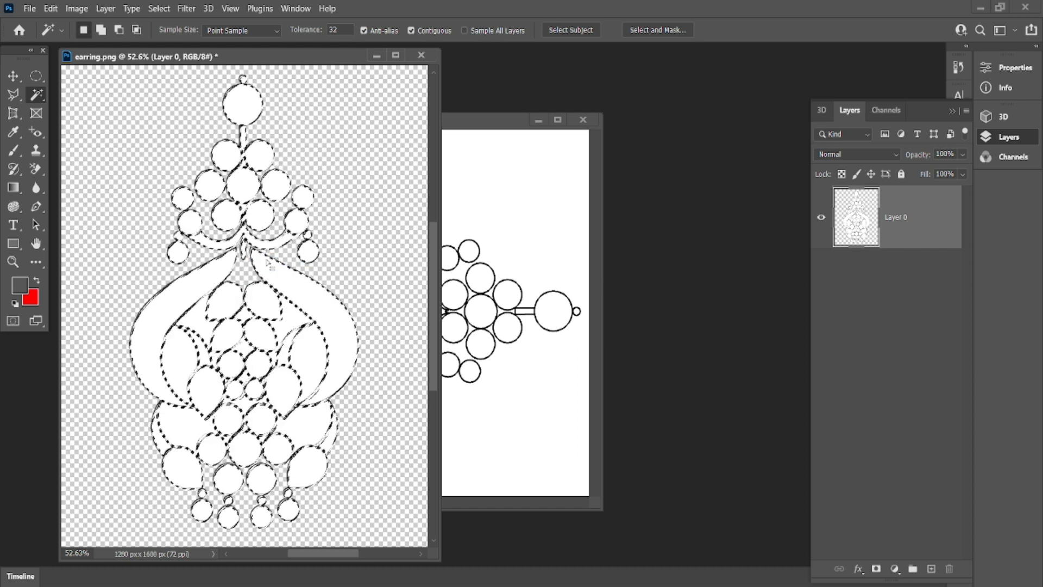
key(Delete)
key(ctrl+d)
key(ctrl+1)
key(ctrl+0)
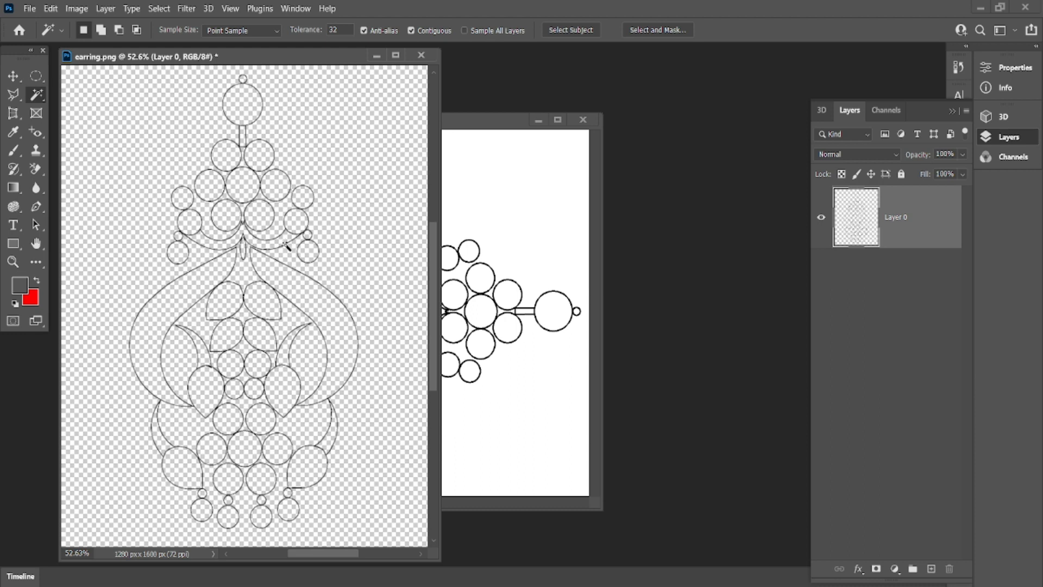
Apply a 10 px stroke located inside to the earring outlines on Layer 0.
click(16, 79)
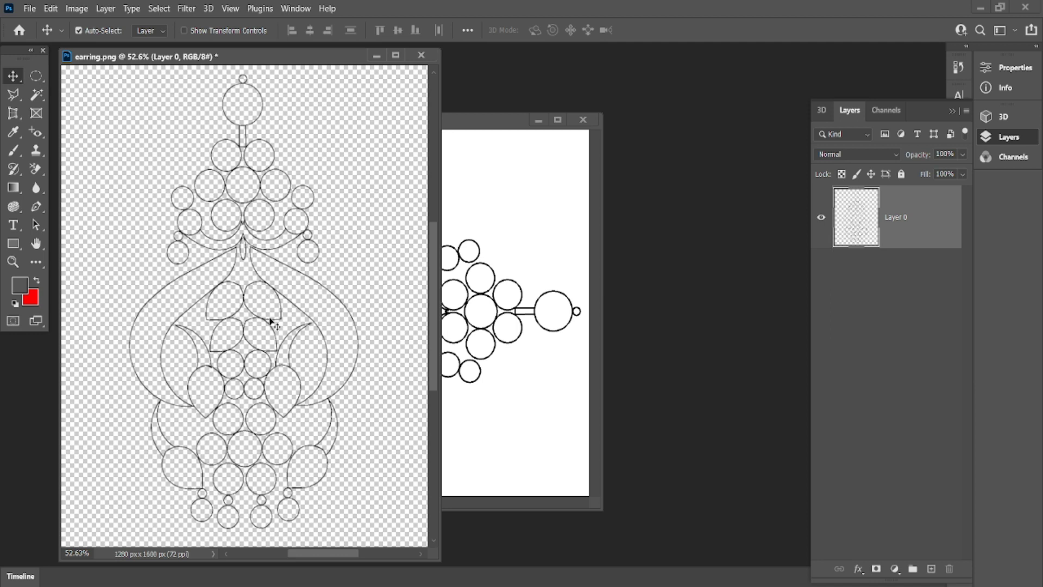
click(47, 9)
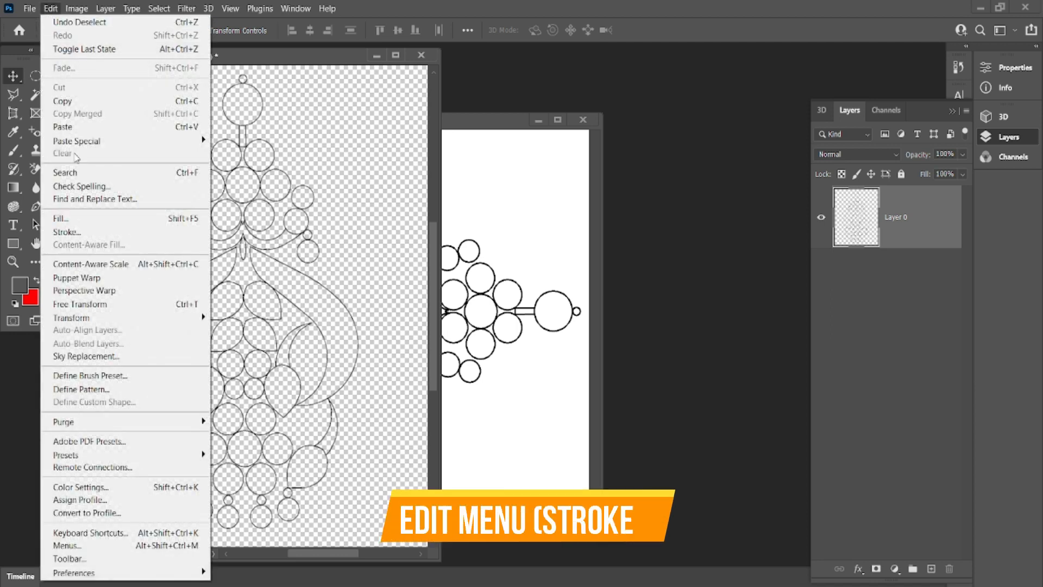
click(87, 234)
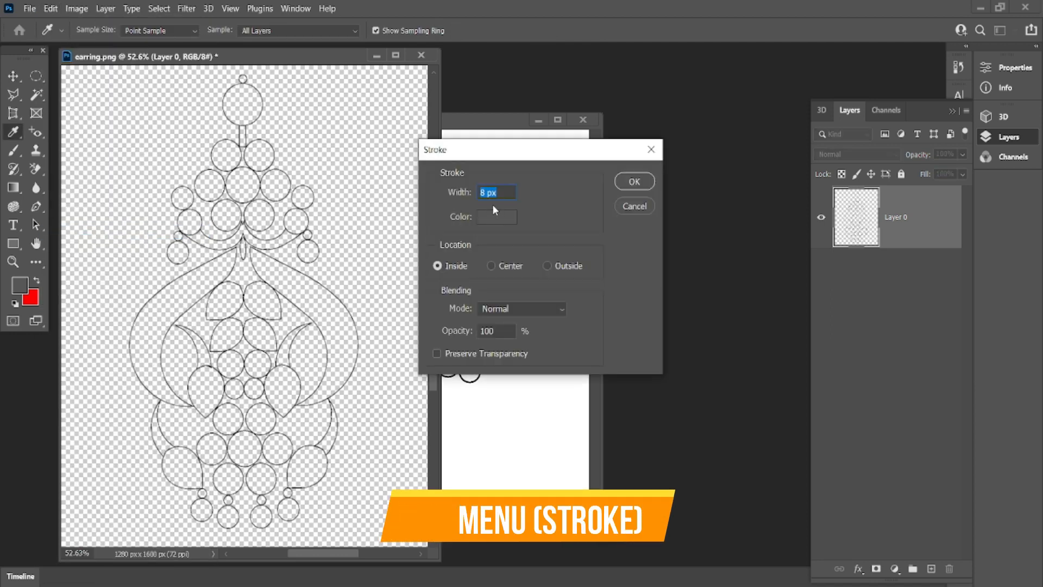
text(10)
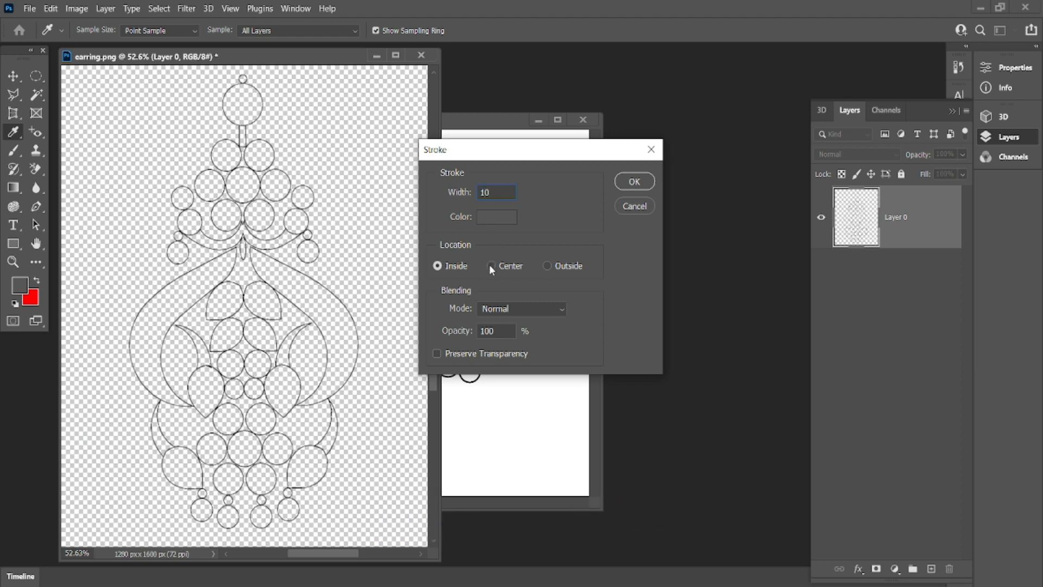
click(450, 266)
click(635, 182)
key(v)
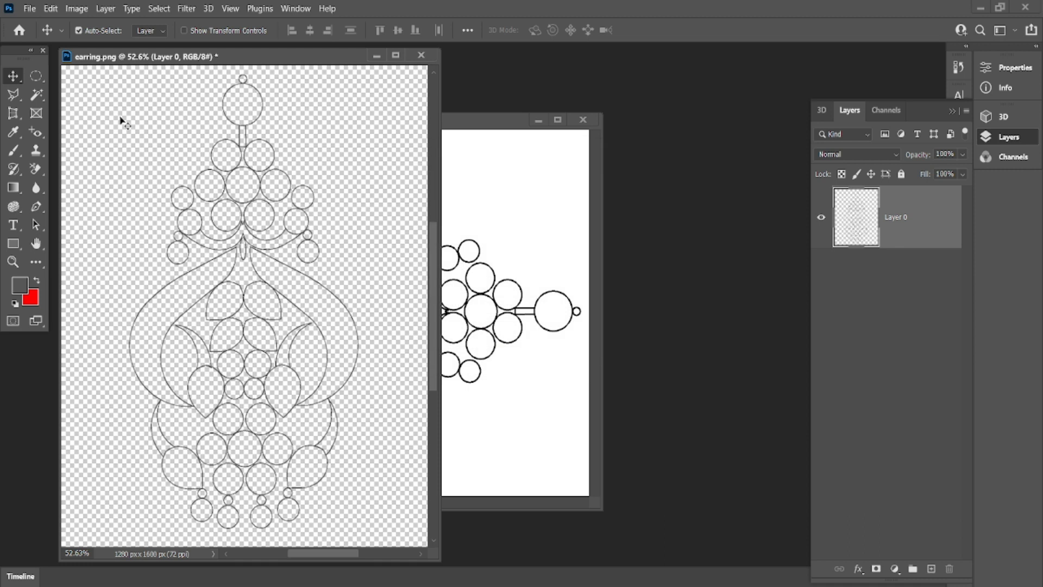
Set the foreground colour to black (#000000).
click(19, 285)
drag(504, 249, 321, 457)
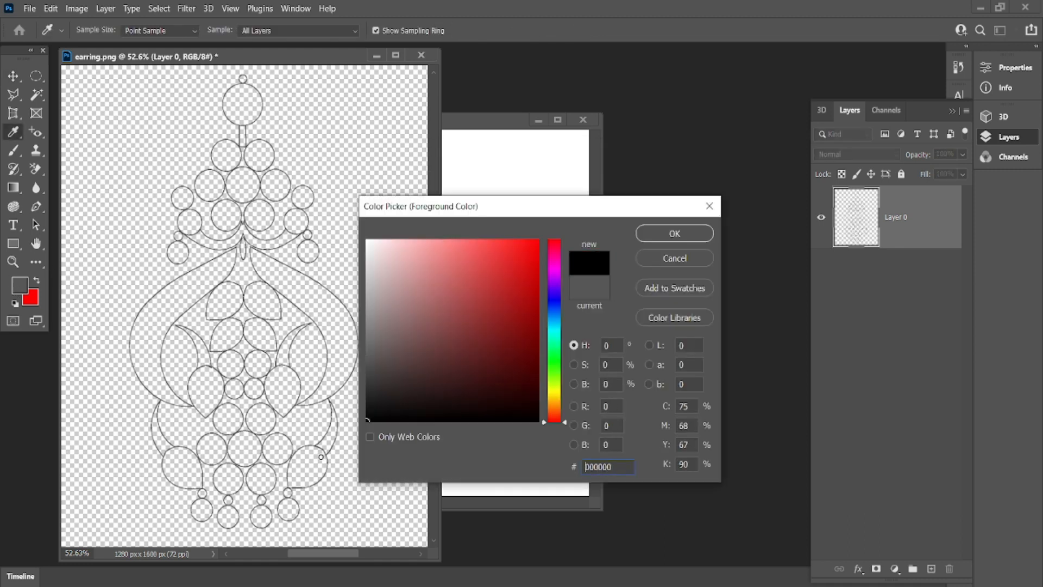
click(652, 233)
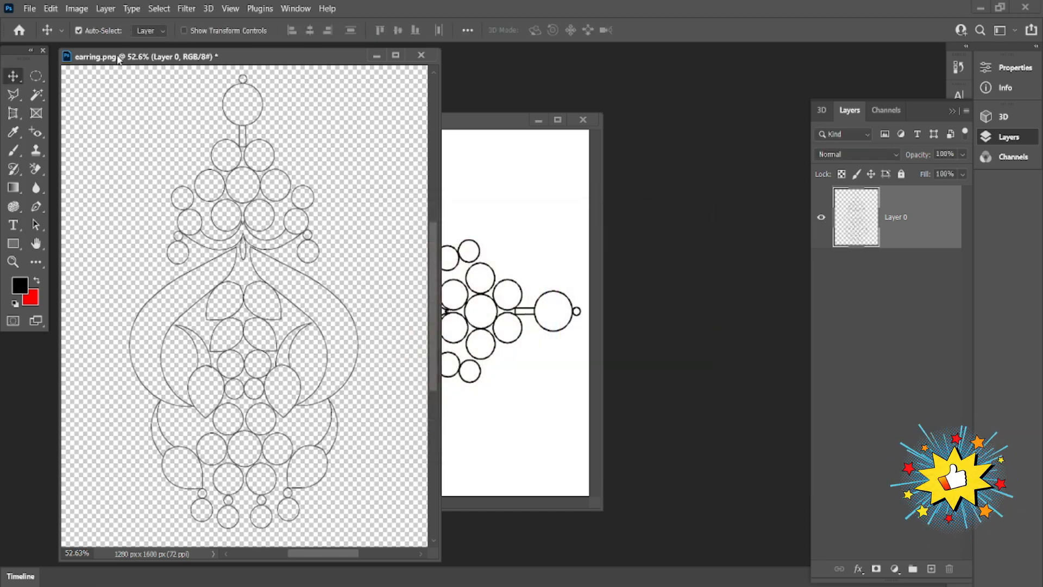
Apply a 10 px black stroke located at the center to the earring outlines on Layer 0.
click(55, 12)
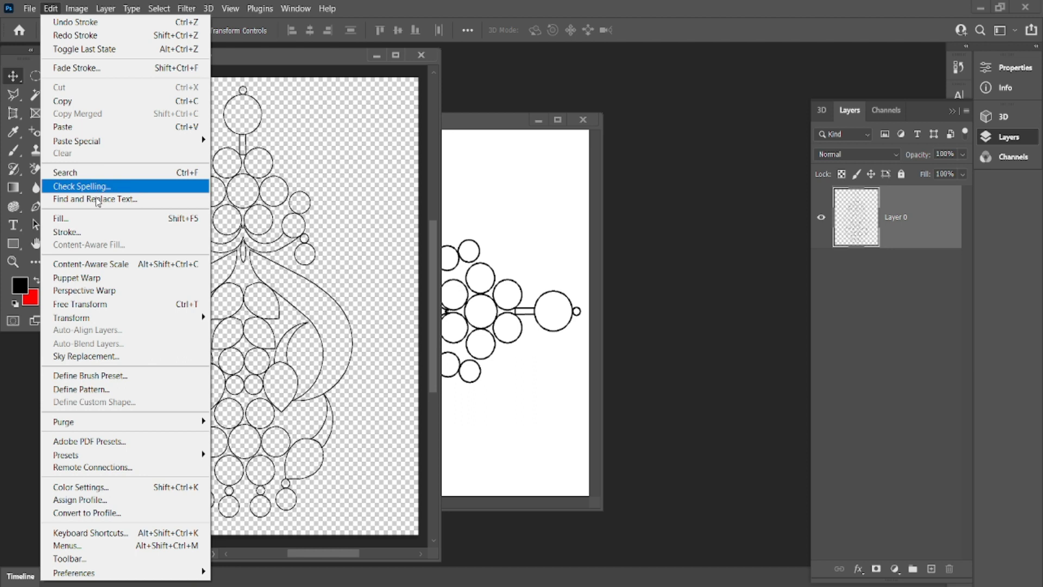
click(68, 232)
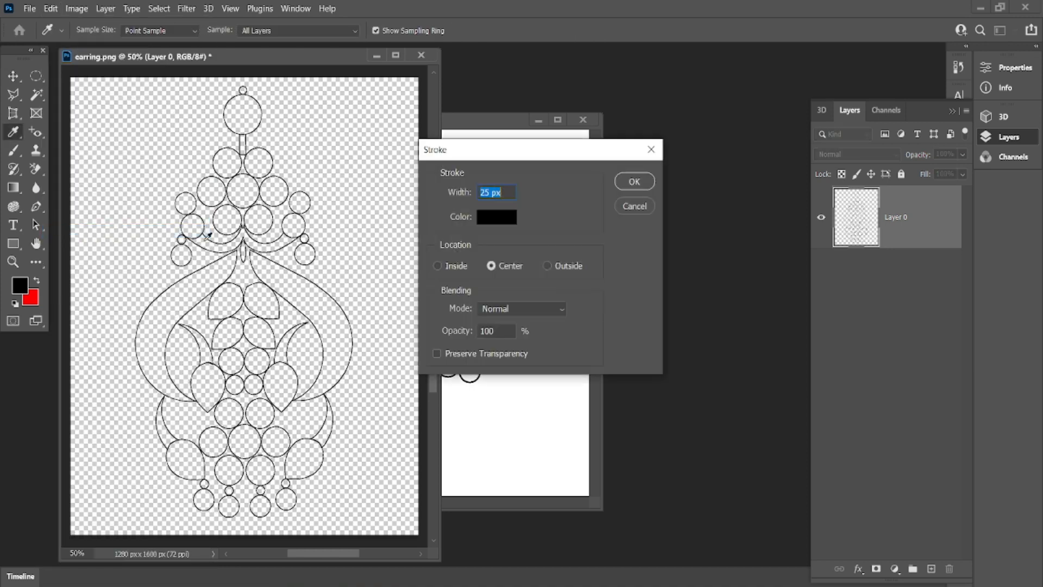
text(10)
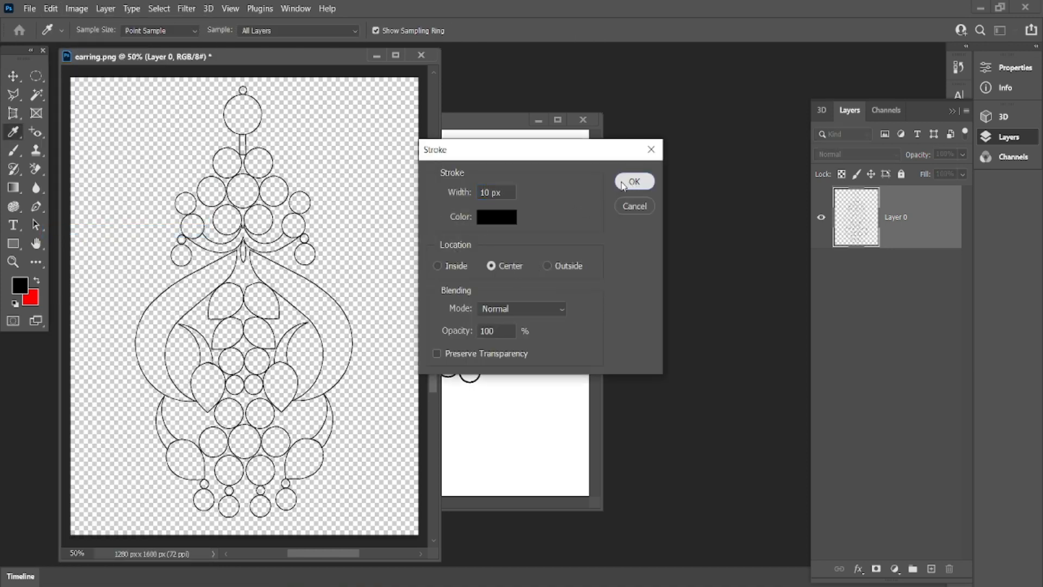
click(634, 185)
key(v)
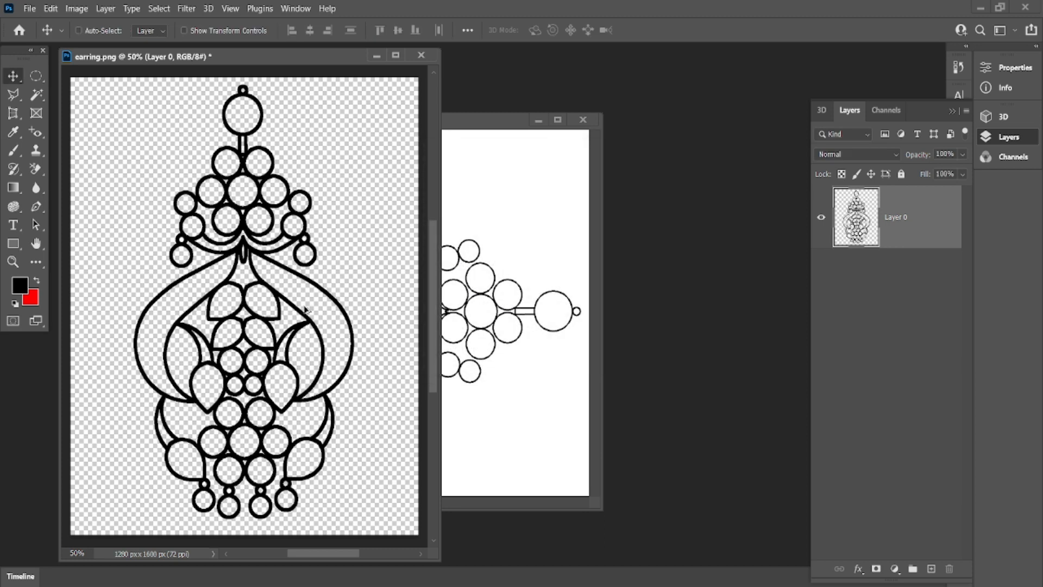
key(ctrl+plus)
key(ctrl+plus)
key(ctrl+0)
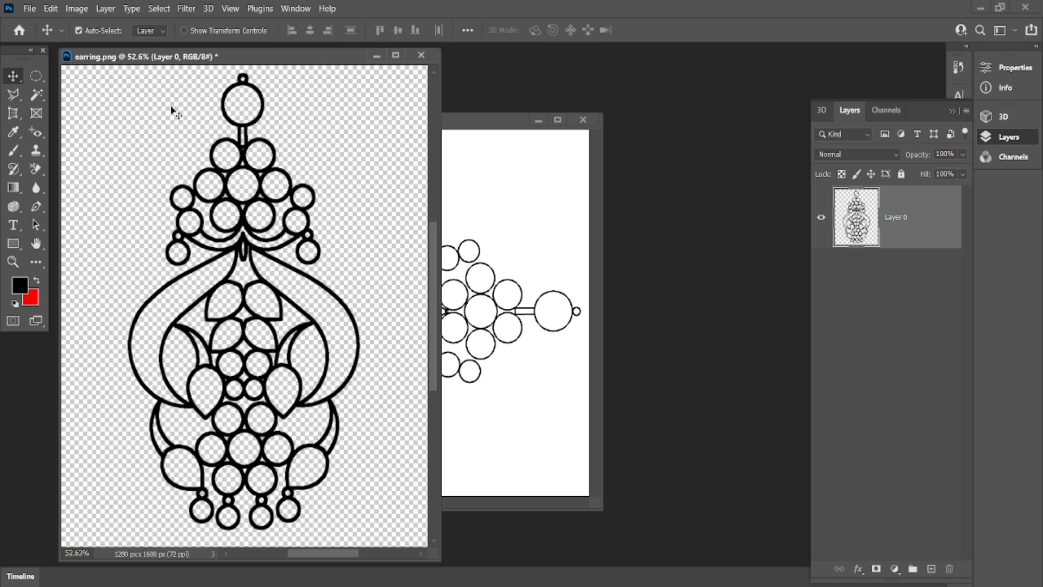
Add a Color Overlay layer style to Layer 0 in golden orange with C 10, M 40, Y 100, K 0.
click(113, 12)
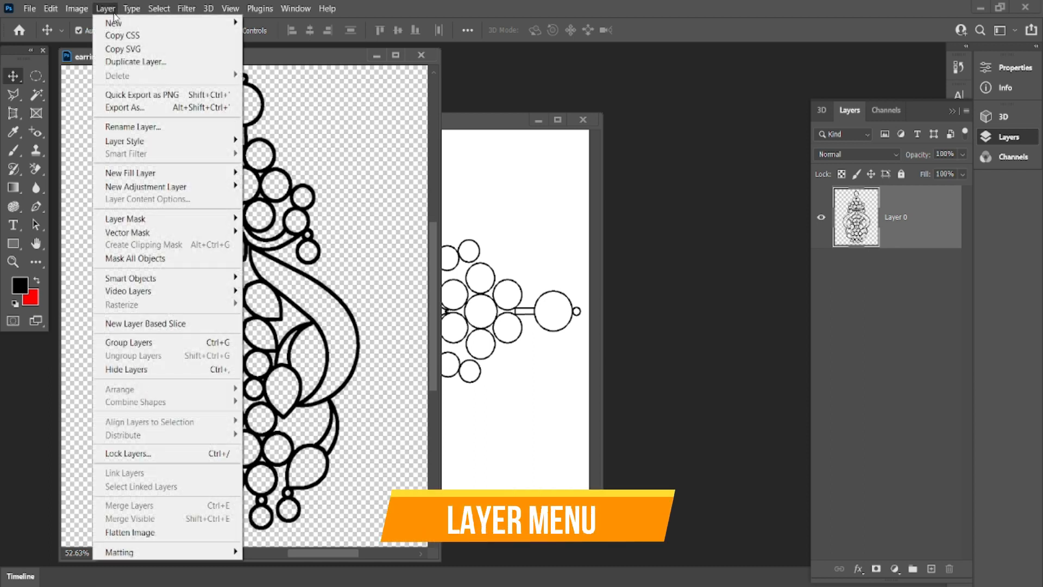
mouse_move(132, 143)
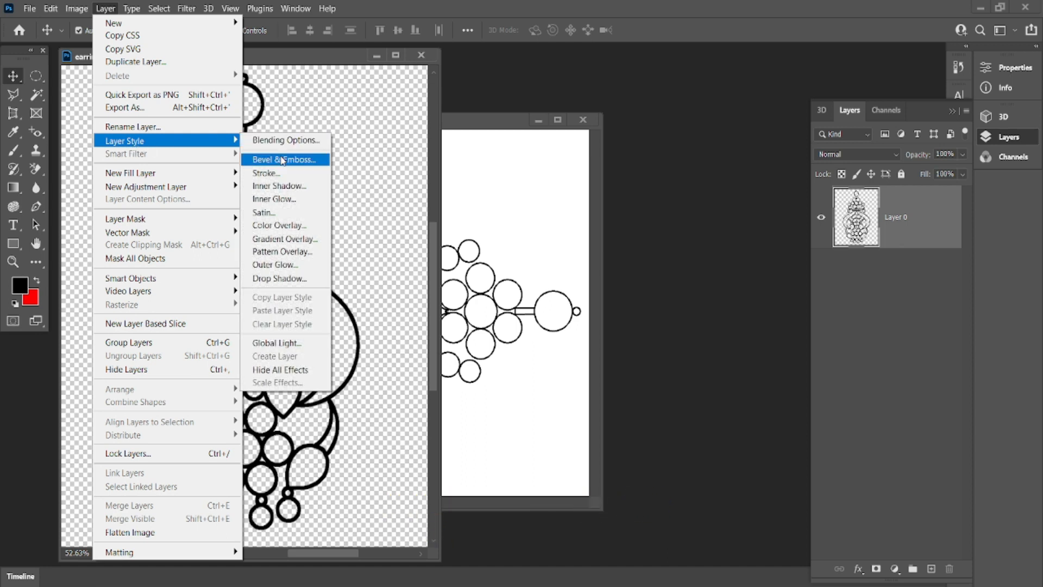
click(283, 226)
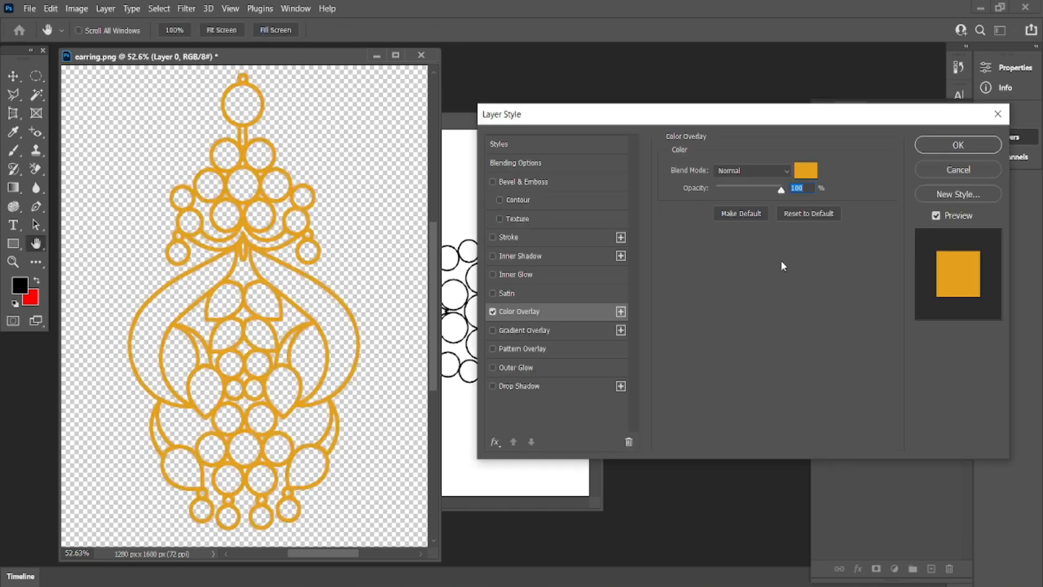
click(804, 174)
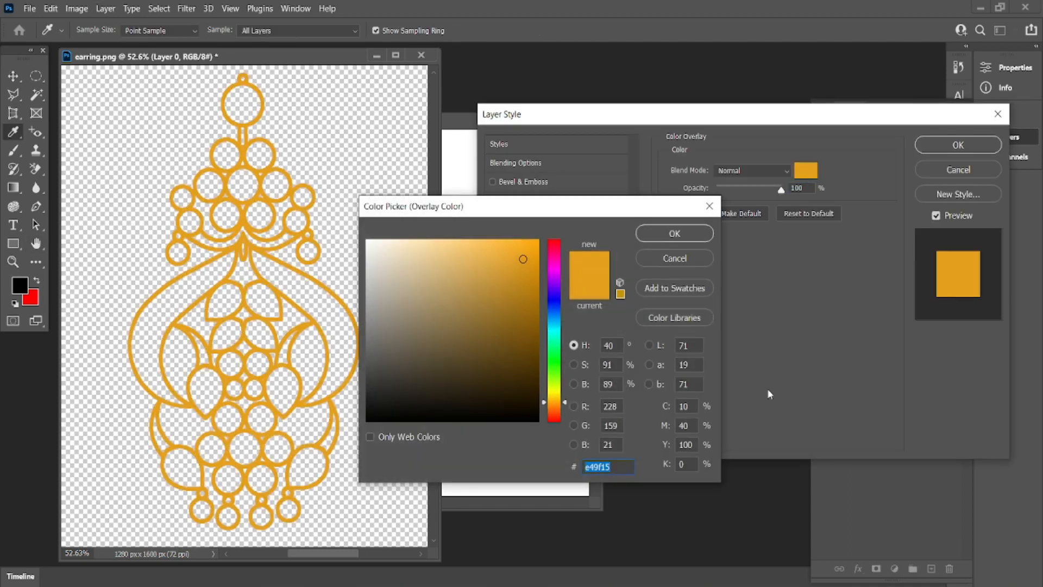
click(685, 425)
click(679, 238)
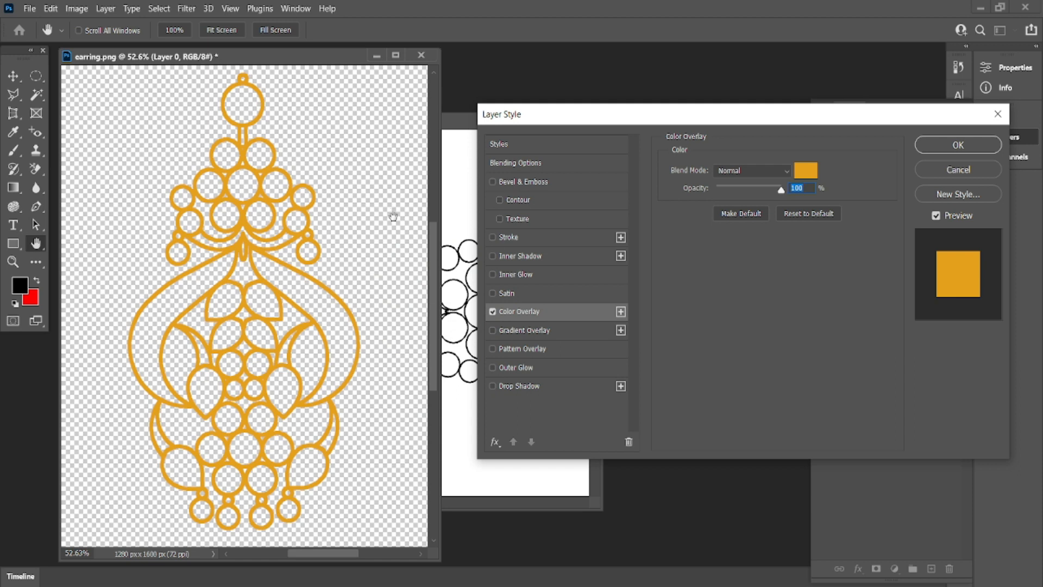
Enable the Bevel & Emboss effect for the earring outlines and show its settings.
click(494, 182)
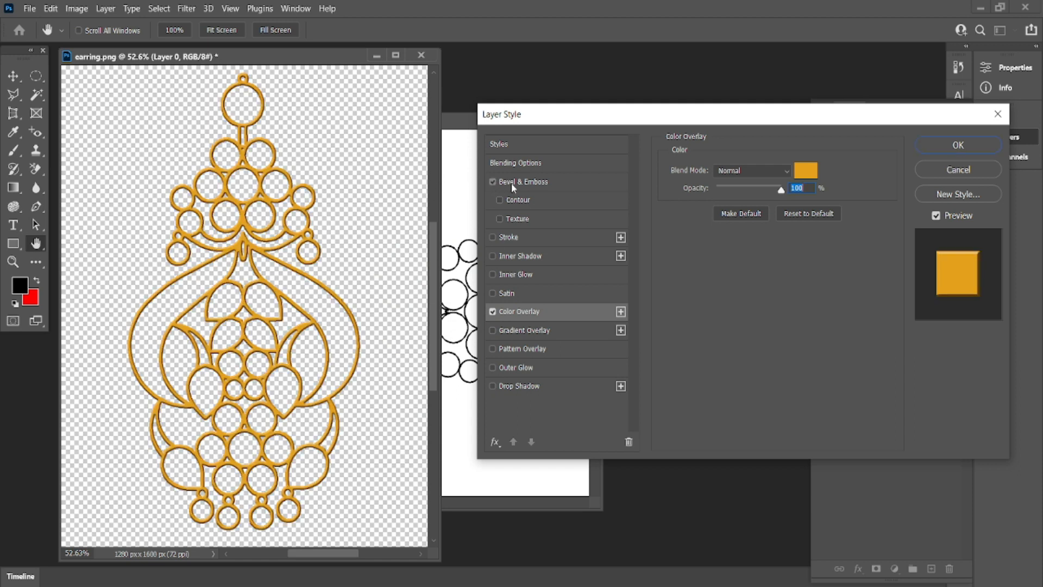
click(511, 183)
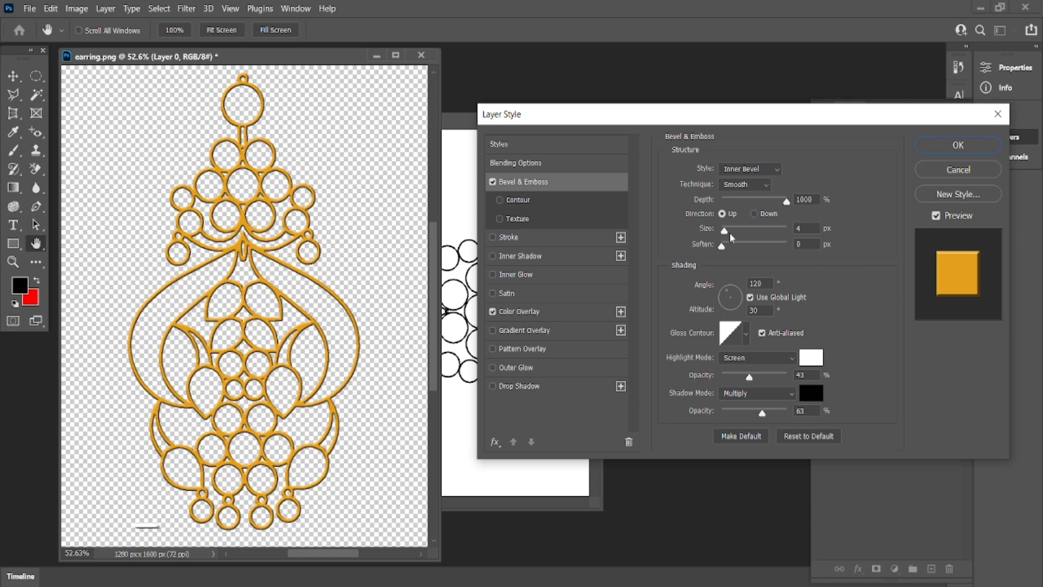
right_click(235, 294)
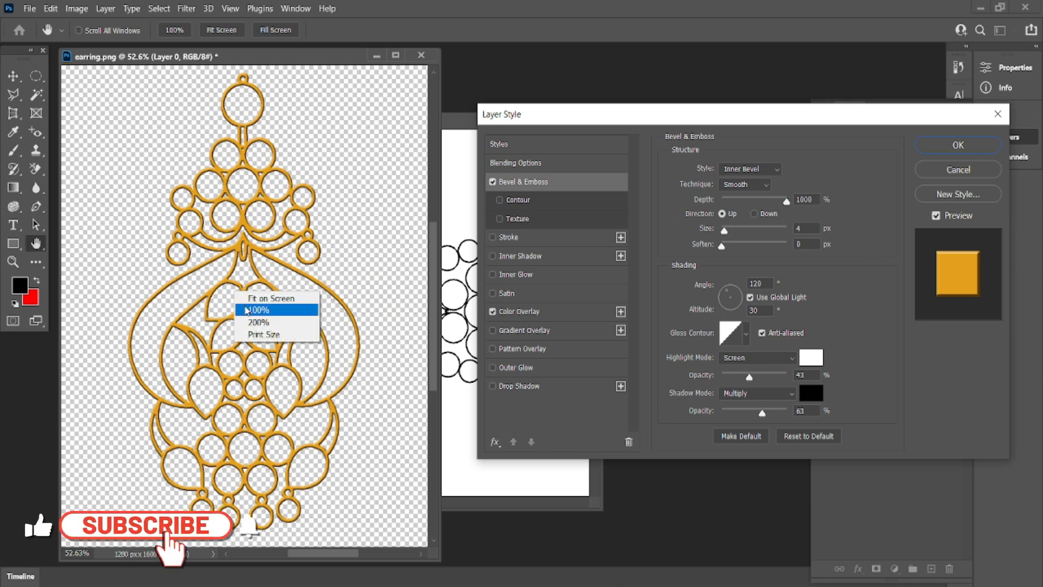
click(250, 299)
right_click(249, 292)
click(252, 310)
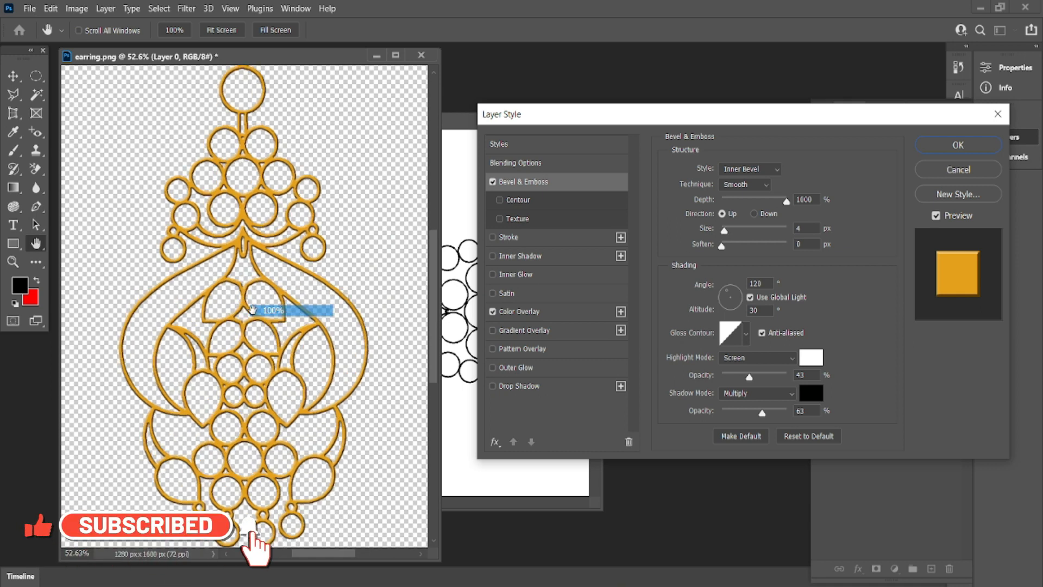
right_click(253, 311)
click(272, 353)
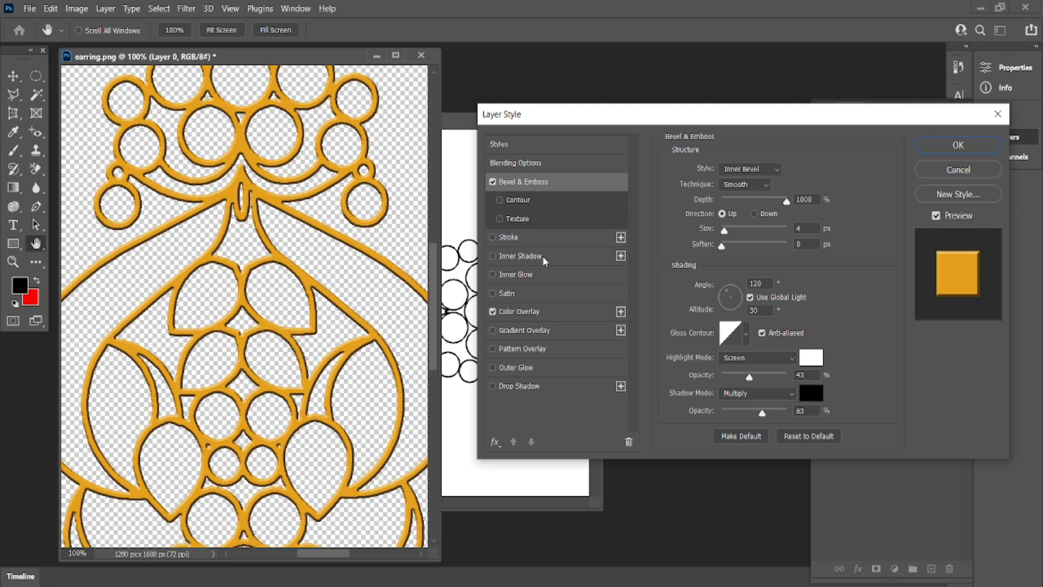
Set the bevel size to 6 px, choose the eighth gloss contour preset, and apply the layer style.
double_click(801, 228)
text(6)
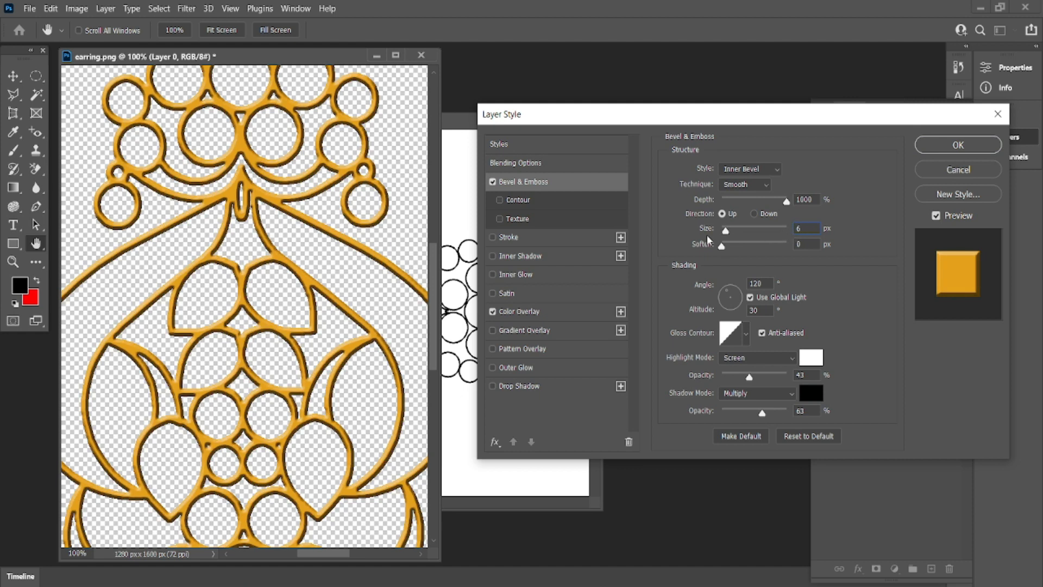
click(746, 335)
click(685, 394)
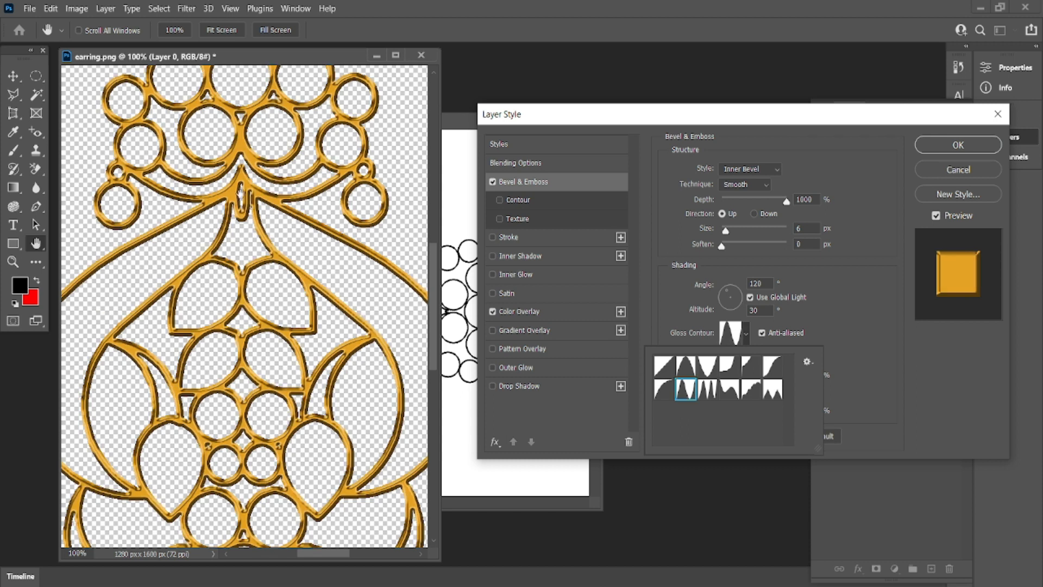
click(671, 193)
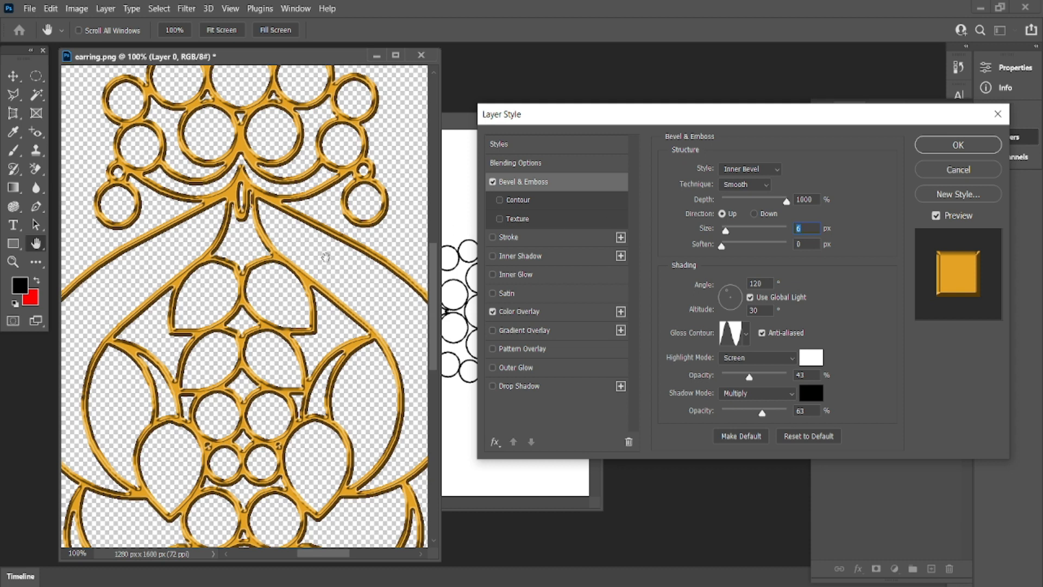
click(960, 145)
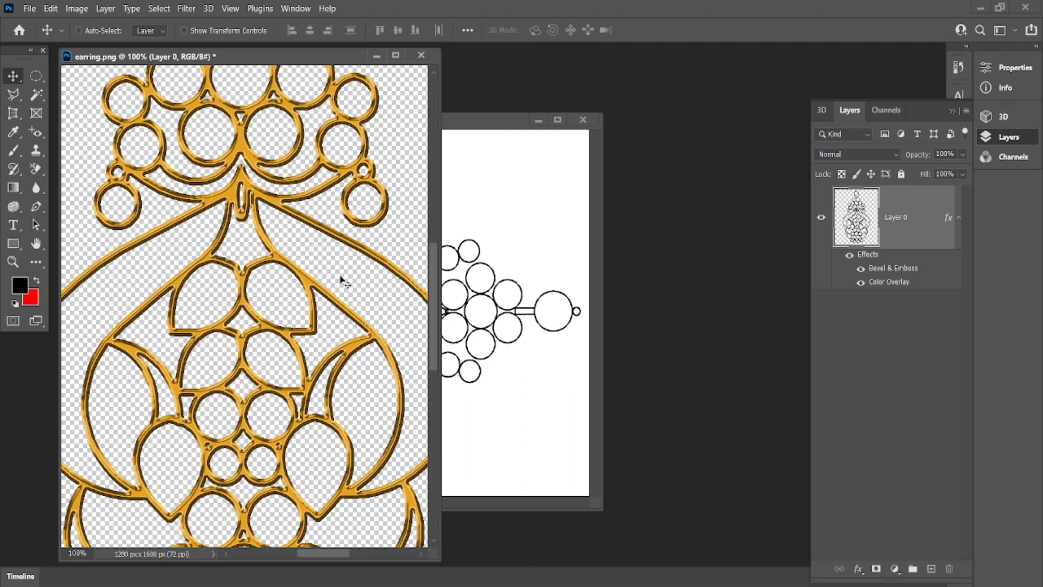
key(ctrl+0)
key(w)
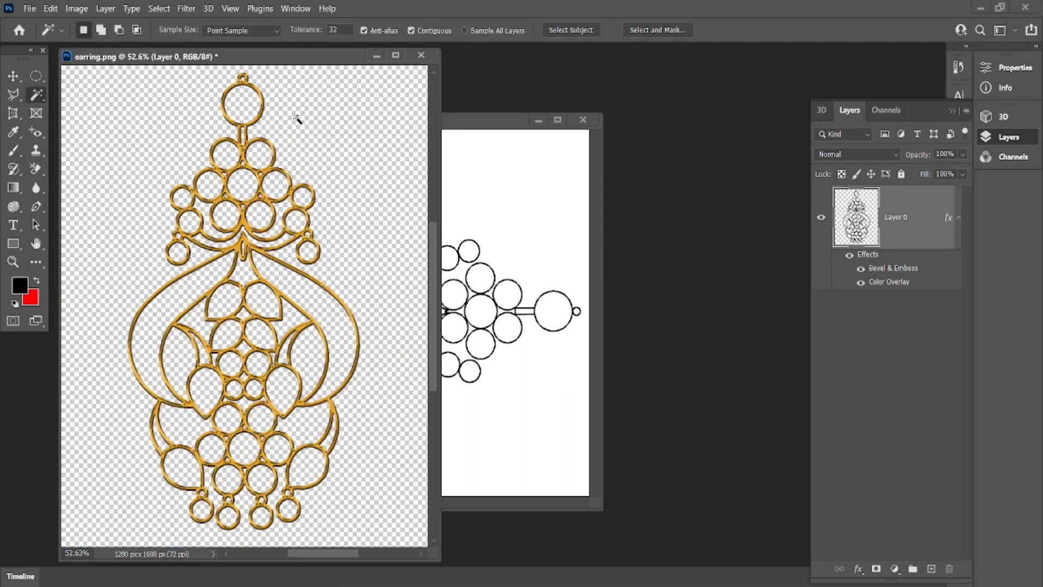
click(227, 155)
shift+click(243, 104)
click(259, 158)
click(242, 184)
click(275, 184)
shift+click(306, 197)
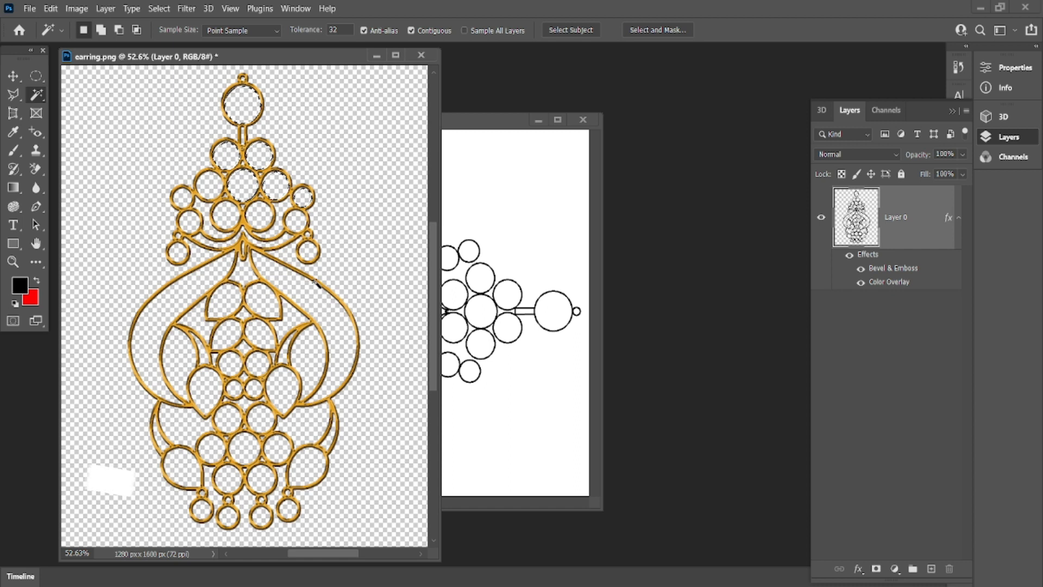
shift+click(259, 216)
shift+click(295, 222)
key(ctrl+d)
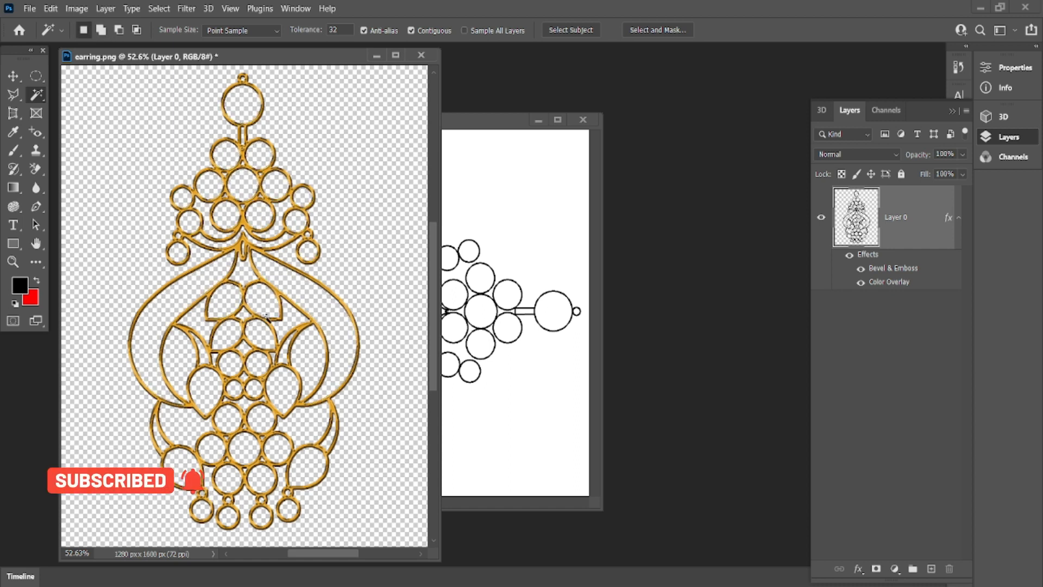
Create a new empty layer and place it below Layer 0.
click(931, 569)
drag(894, 233, 894, 353)
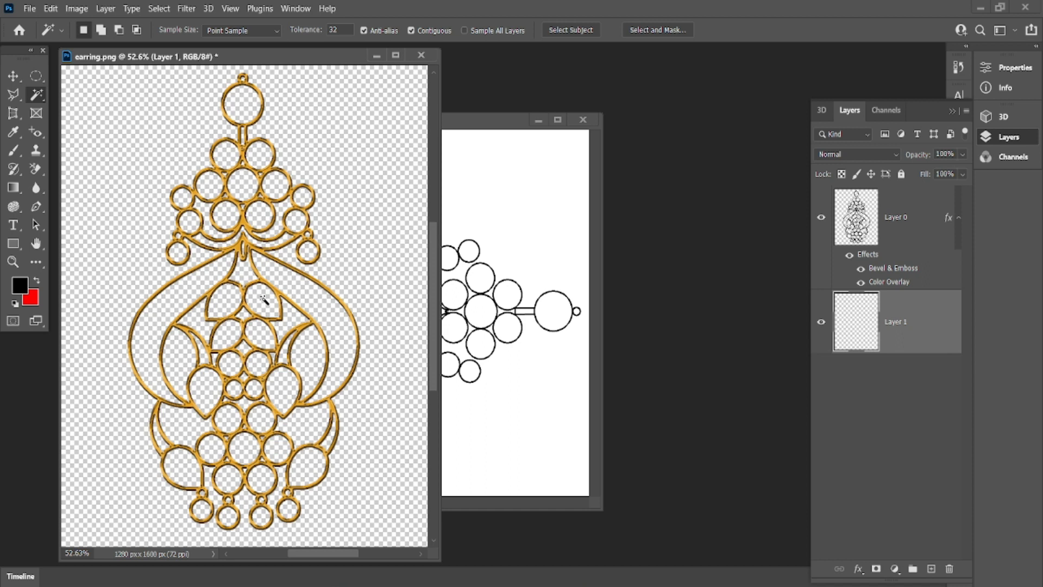
Set the foreground colour to golden orange with C 10, M 40, Y 100 and K 0.
click(20, 284)
double_click(686, 406)
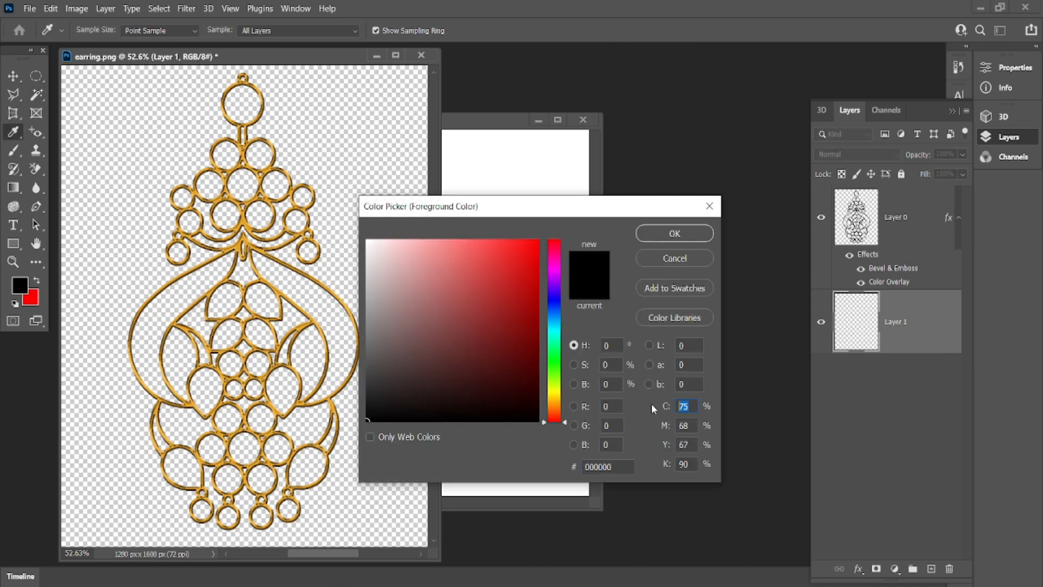
text(10)
double_click(677, 427)
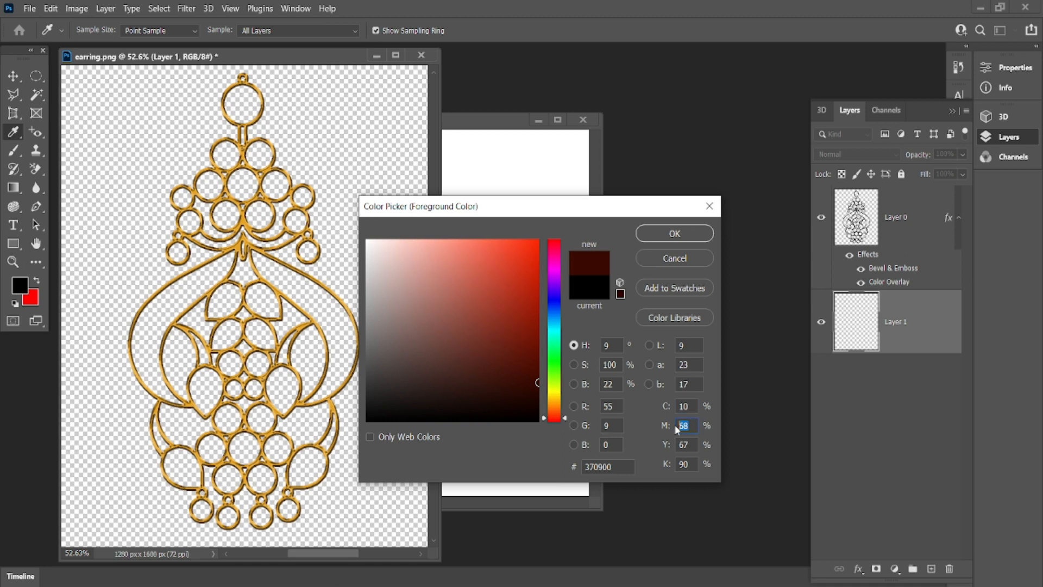
text(40)
double_click(686, 444)
text(100)
key(Tab)
text(0)
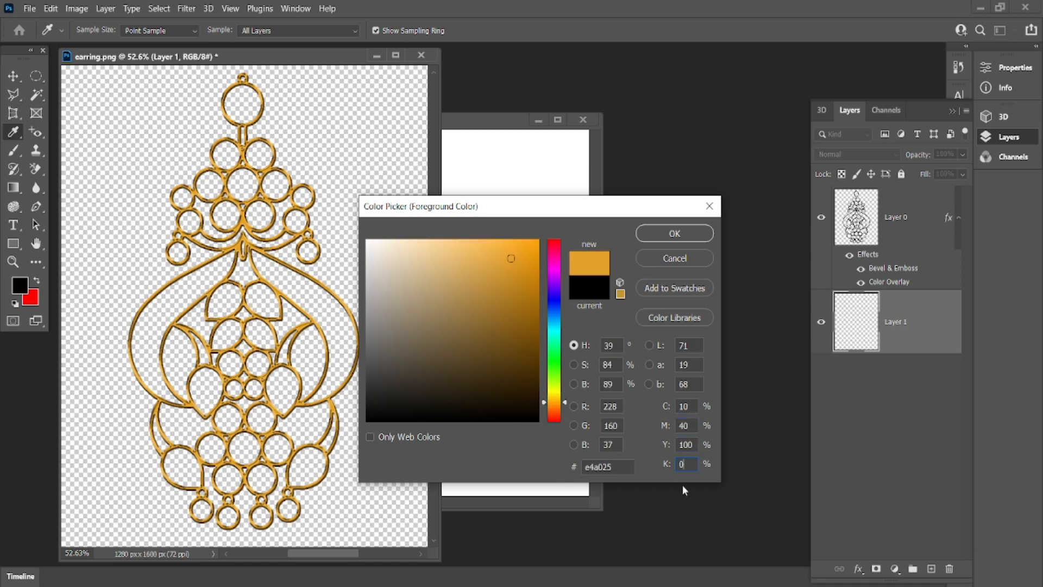
click(674, 233)
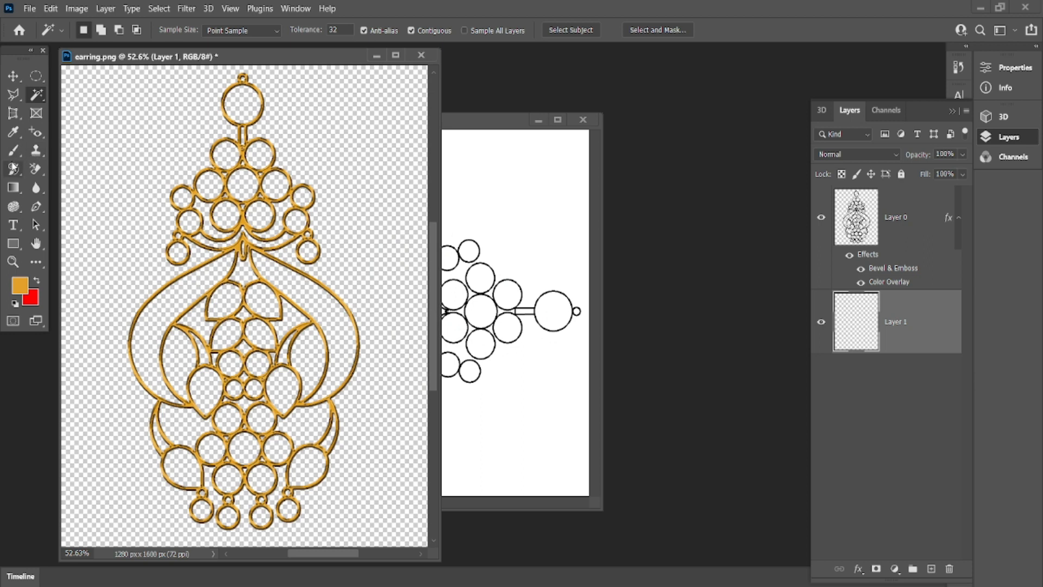
Fill Layer 1 with the golden orange foreground colour using the Paint Bucket Tool.
click(13, 168)
click(12, 188)
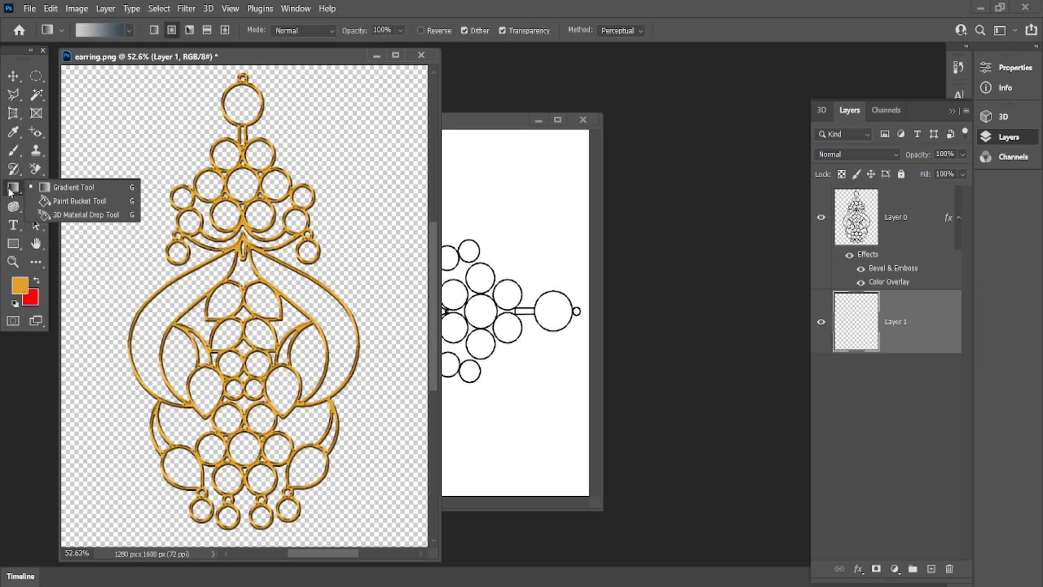
click(69, 201)
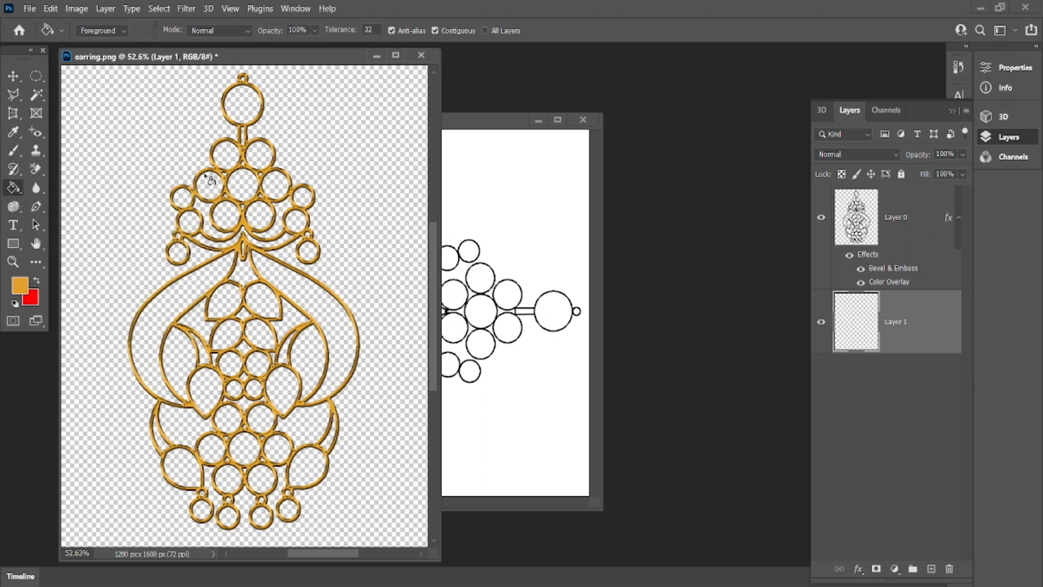
click(375, 205)
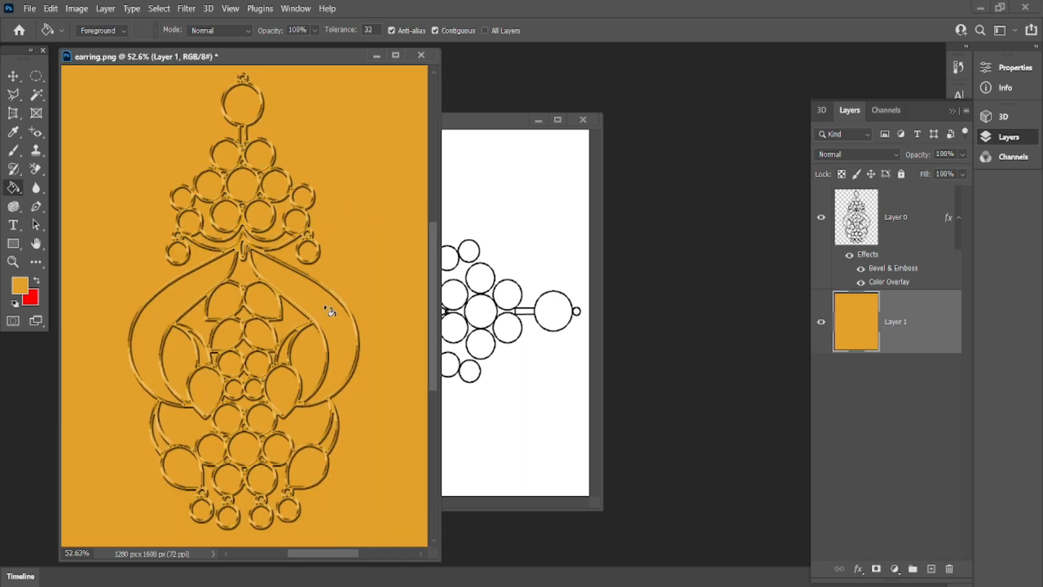
Load the earring outlines of Layer 0 as a selection and make Layer 1 the active layer.
click(14, 76)
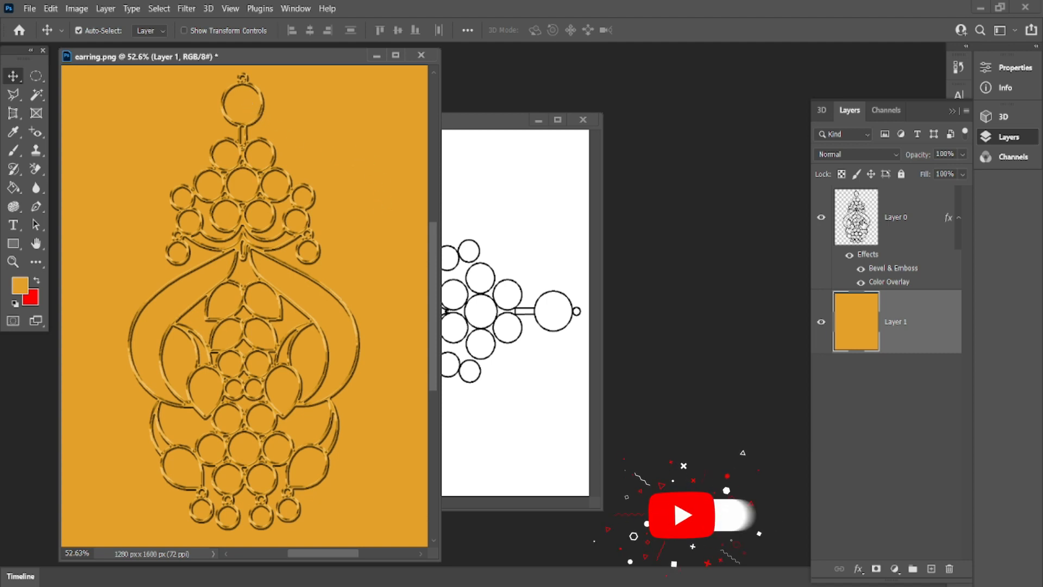
click(854, 213)
ctrl+click(856, 215)
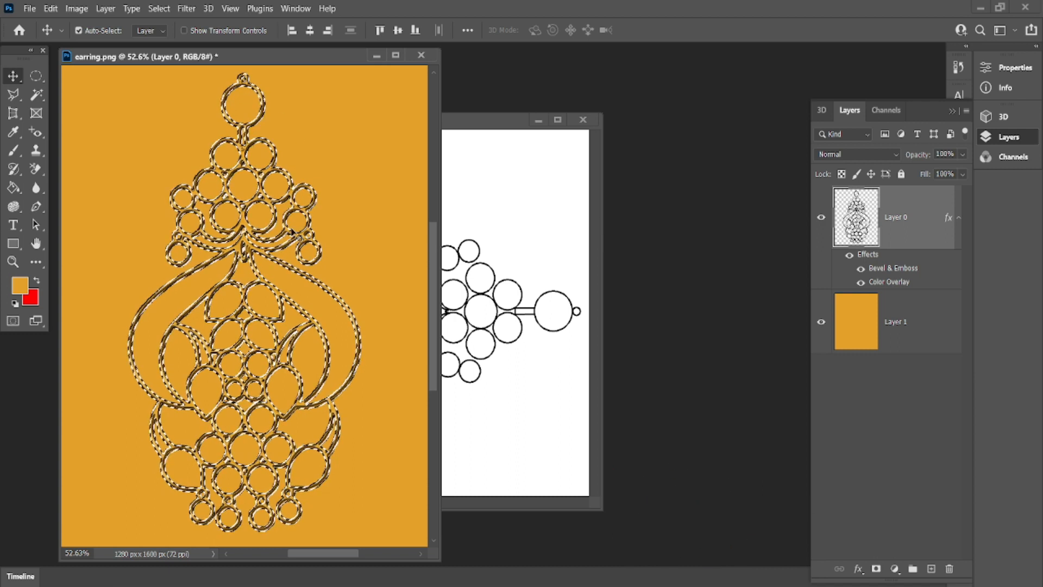
click(895, 342)
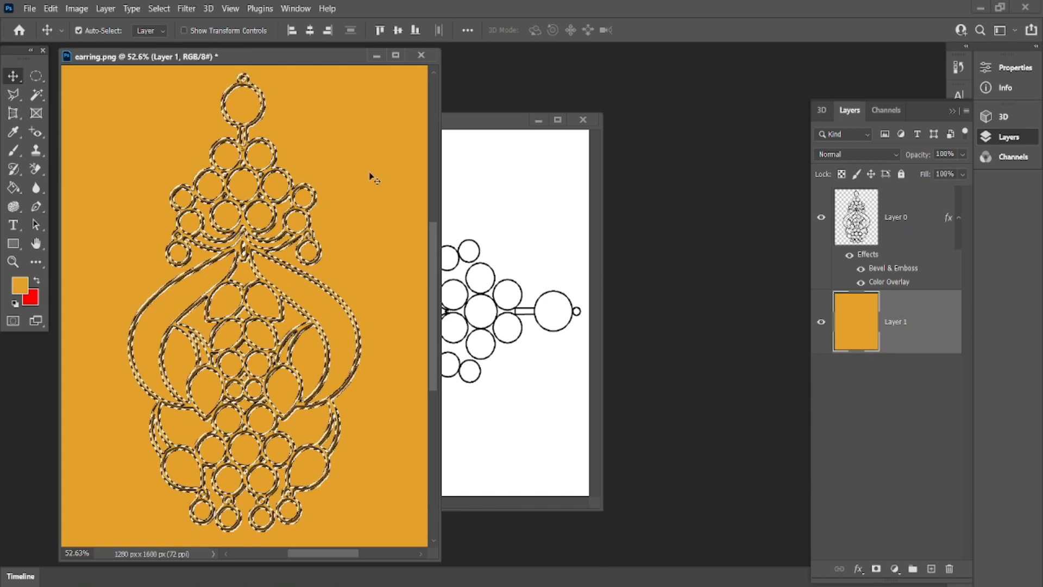
click(154, 10)
click(163, 58)
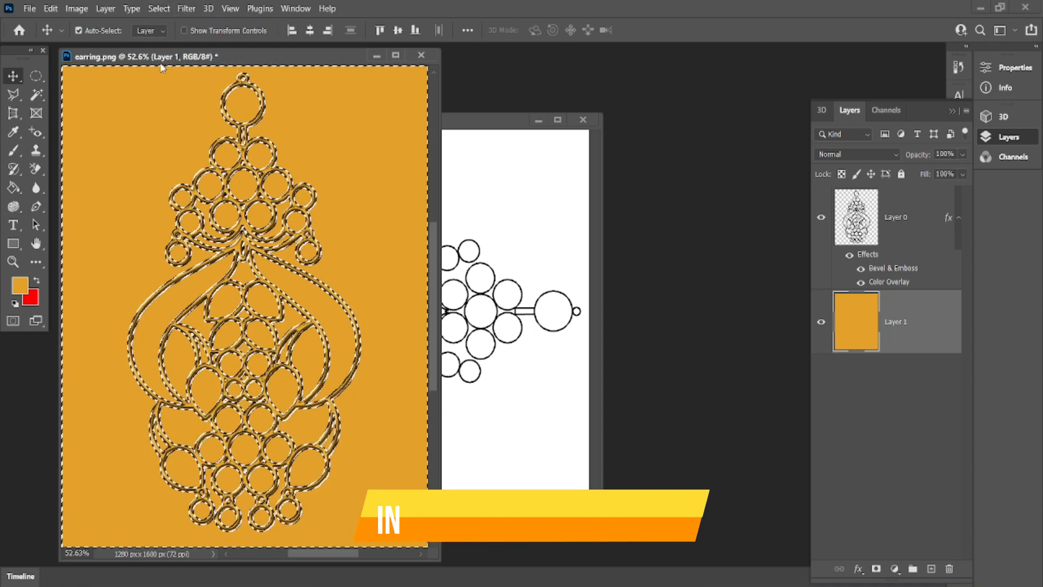
key(Delete)
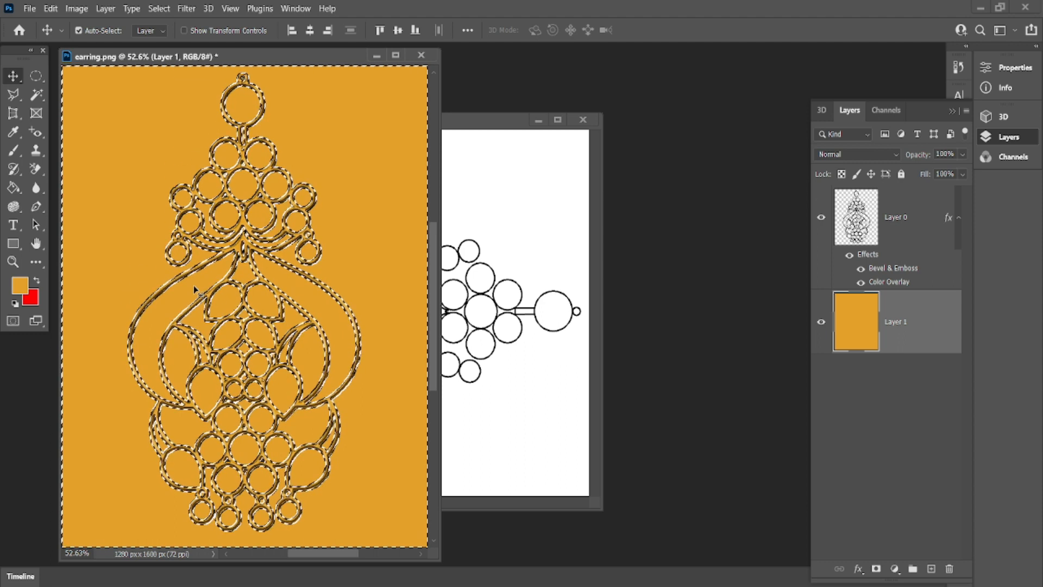
key(ctrl+d)
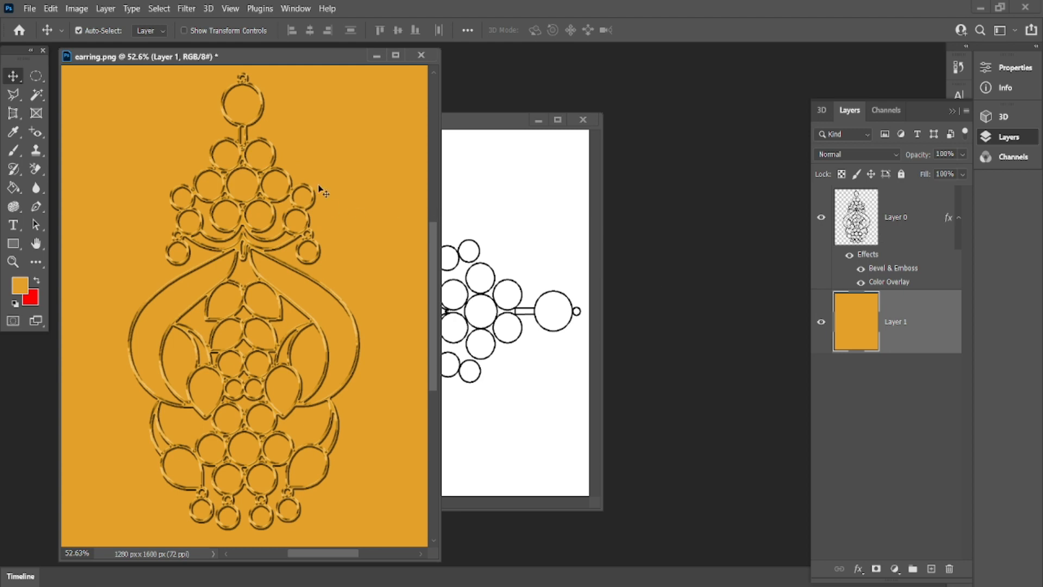
Select the area outside the earring on Layer 0 with the Magic Wand, delete it from Layer 1 and deselect.
key(w)
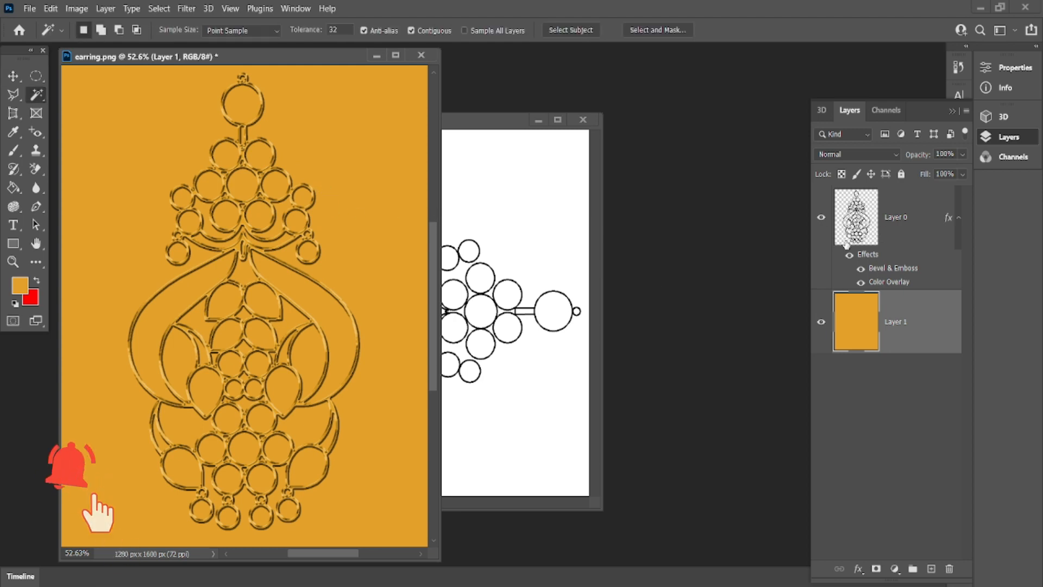
click(896, 231)
click(361, 175)
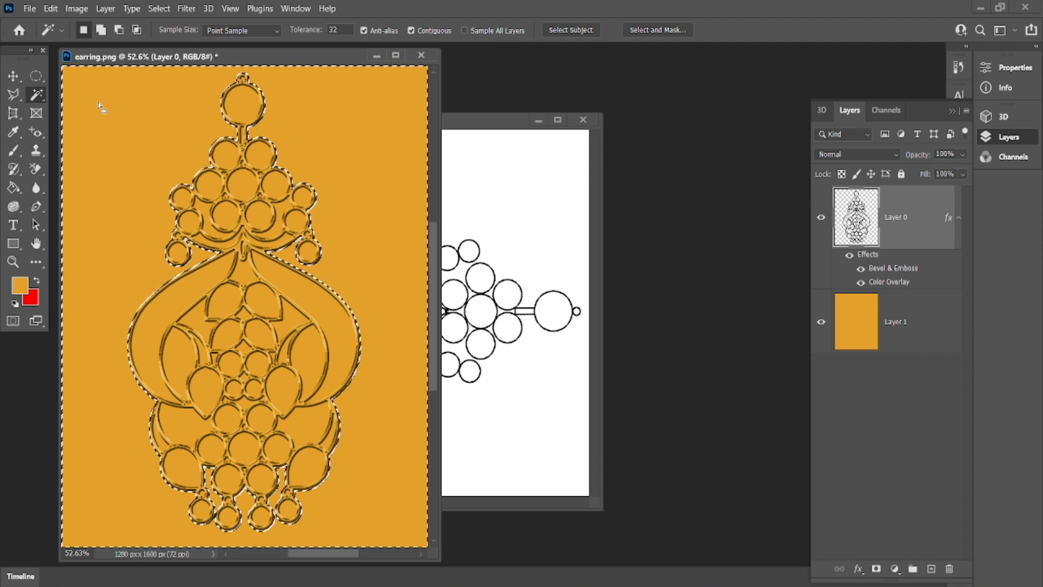
click(842, 307)
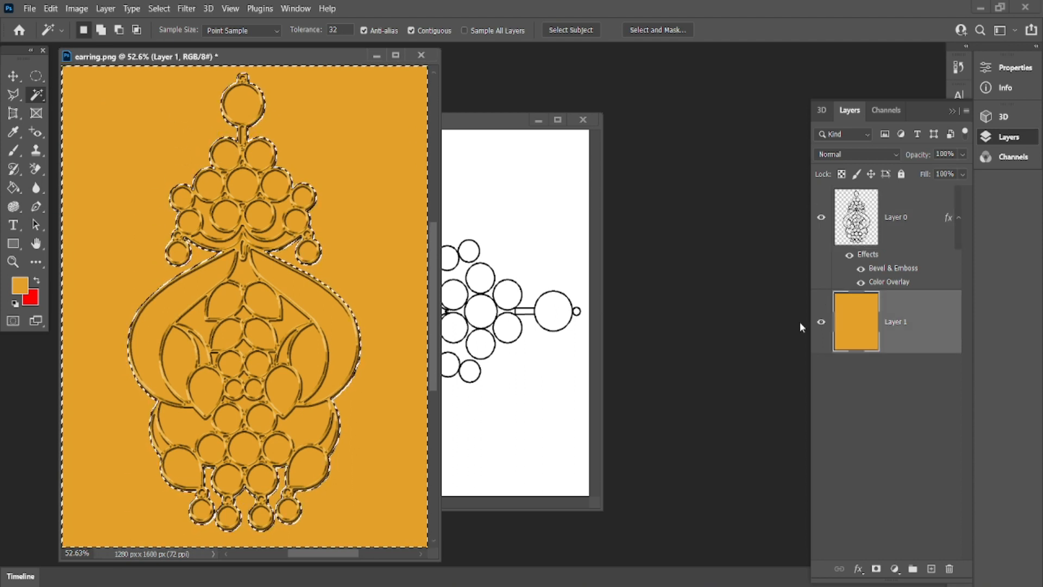
key(Delete)
key(ctrl+d)
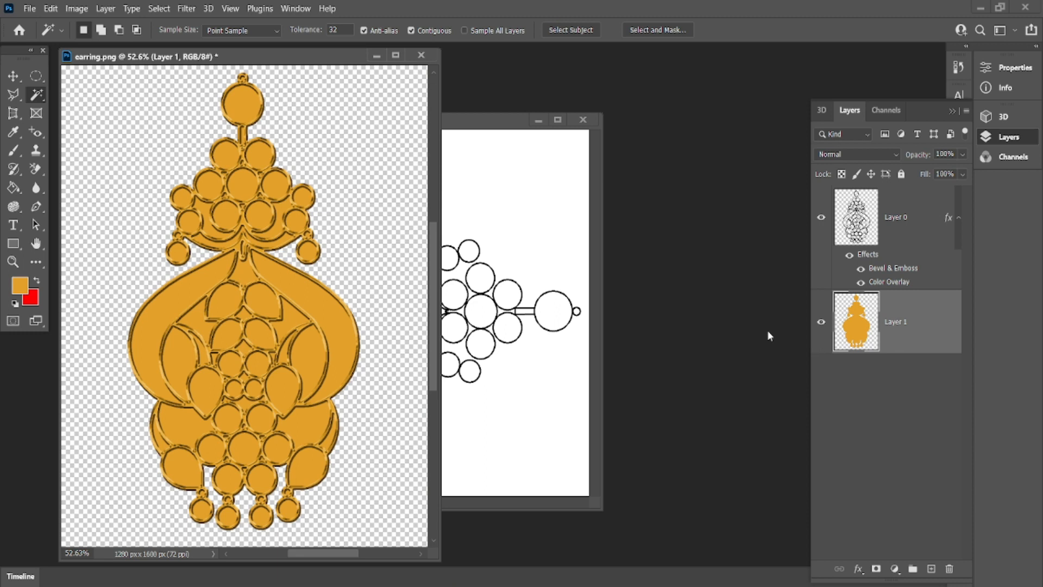
click(822, 219)
click(822, 323)
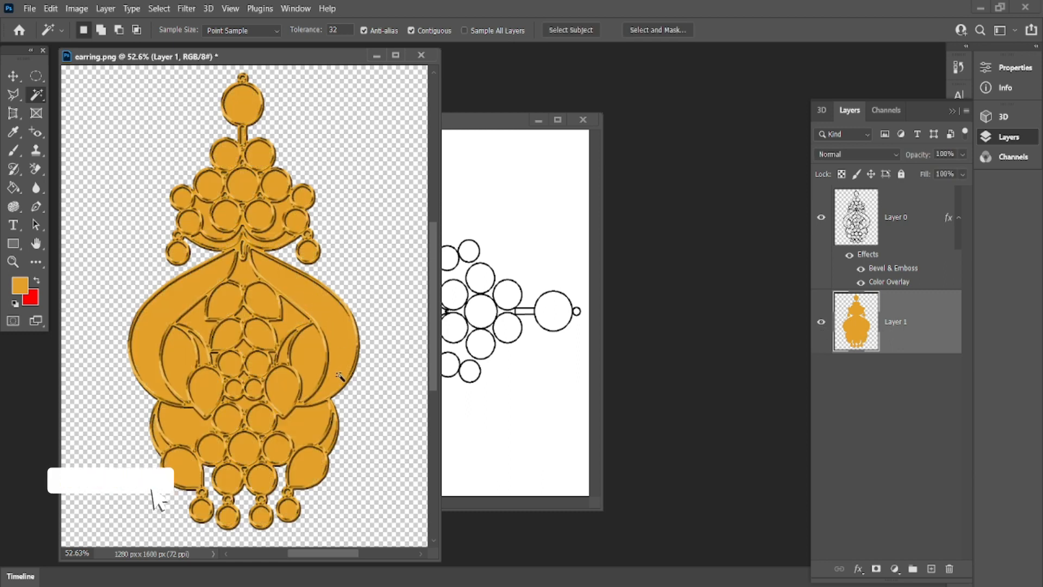
Add a Bevel & Emboss style to Layer 1 with size 25 px and soften 10 px.
click(14, 76)
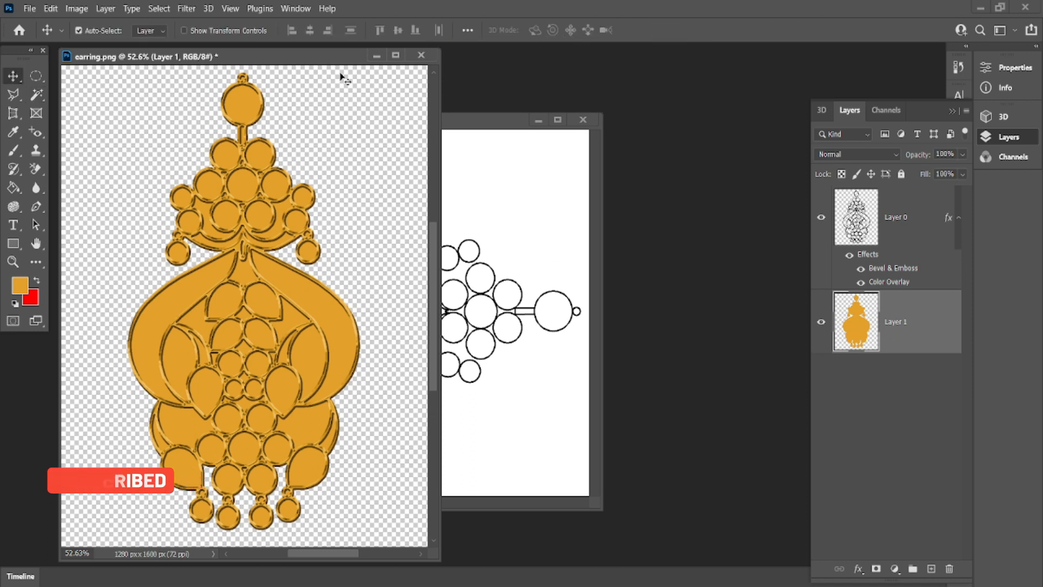
click(102, 8)
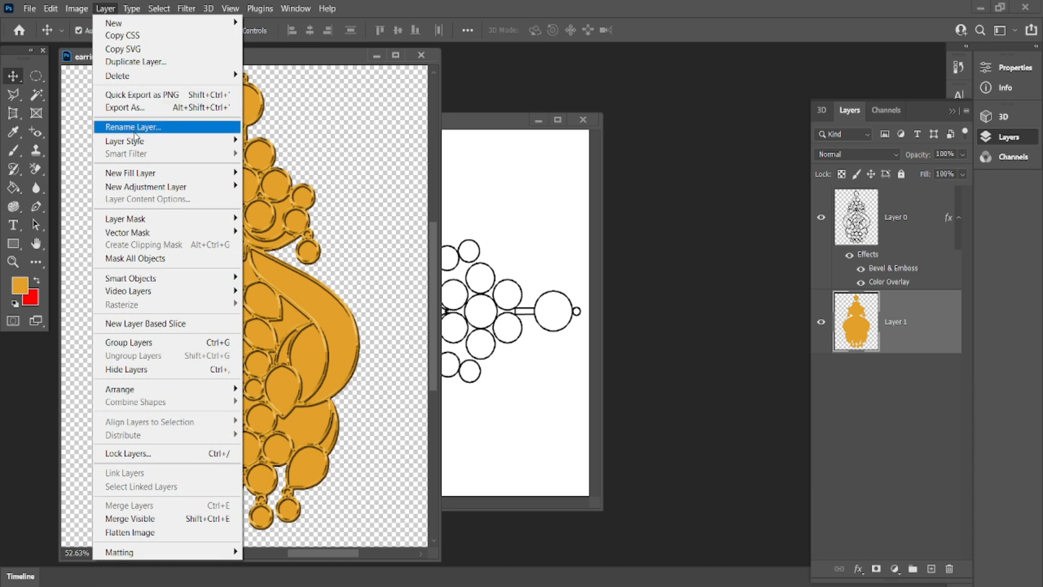
mouse_move(137, 142)
click(298, 159)
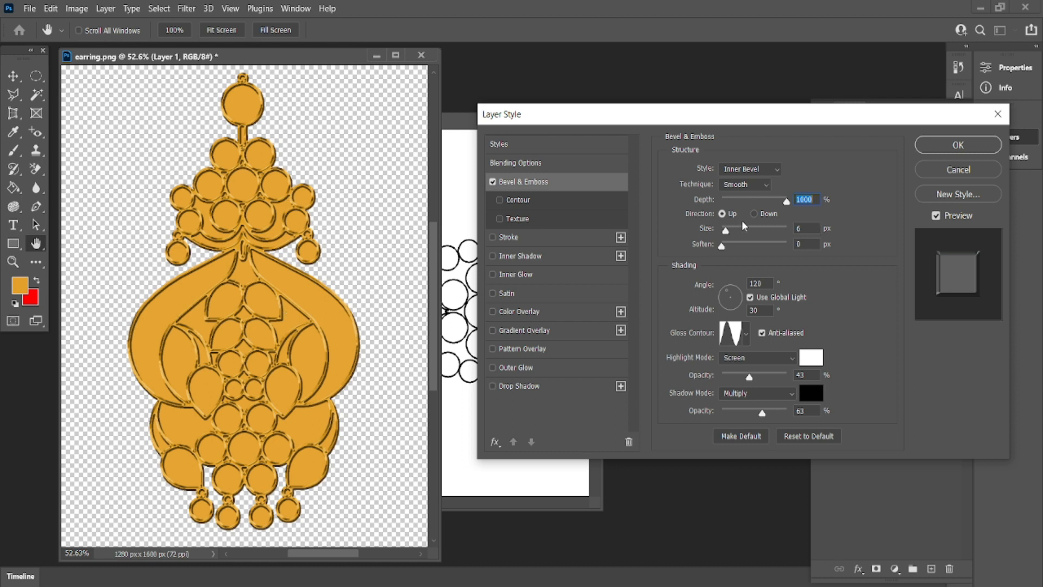
drag(726, 233, 733, 232)
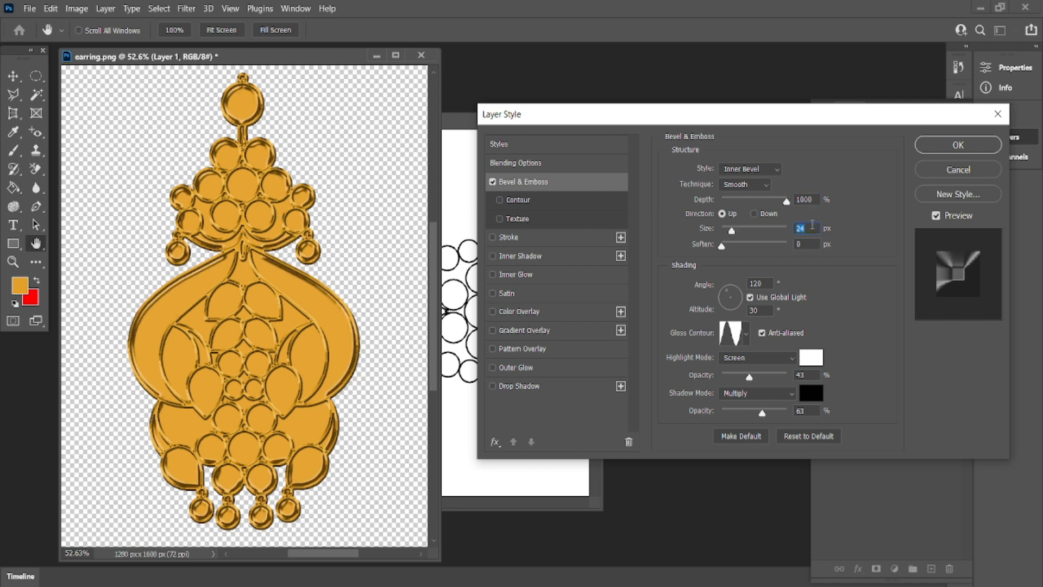
text(20)
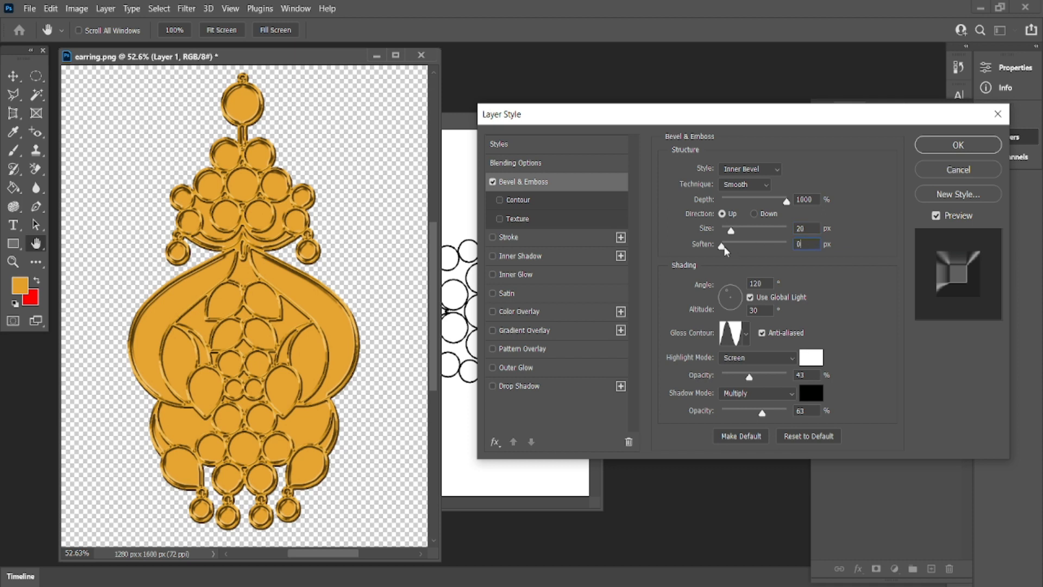
drag(740, 242, 779, 236)
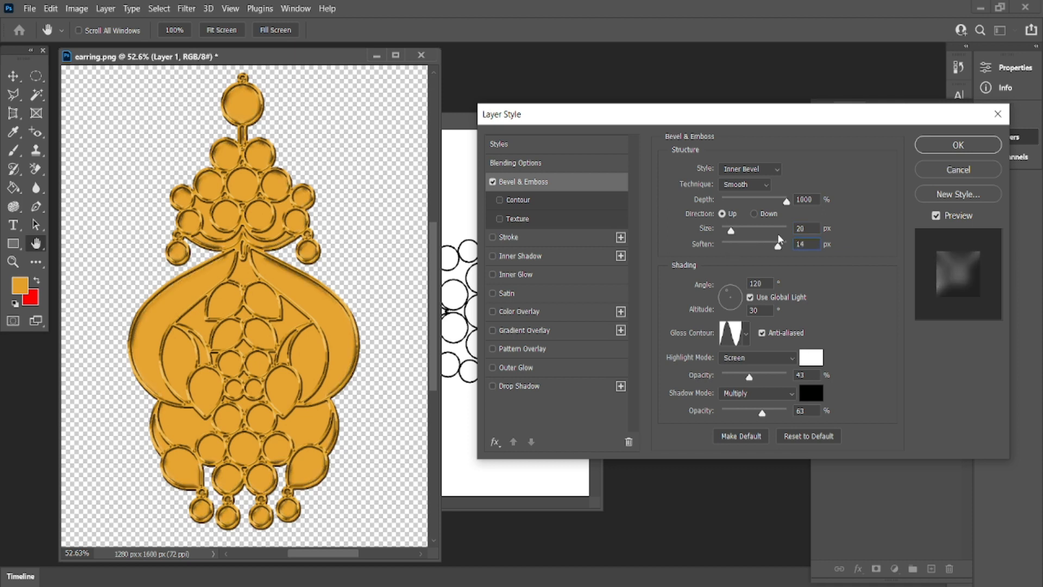
drag(767, 245, 760, 245)
double_click(810, 224)
text(25)
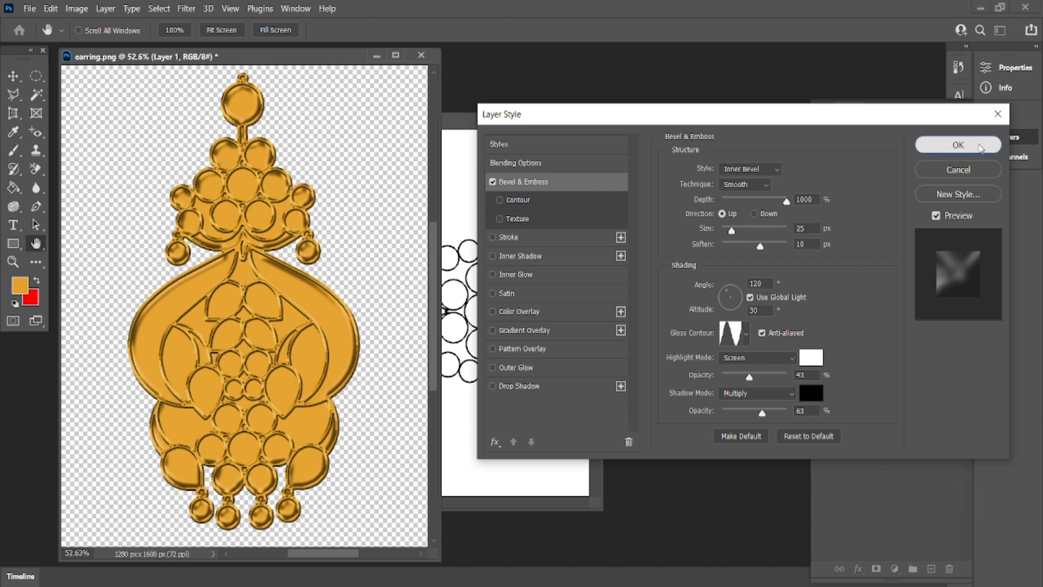
click(959, 145)
key(ctrl+plus)
key(ctrl+plus)
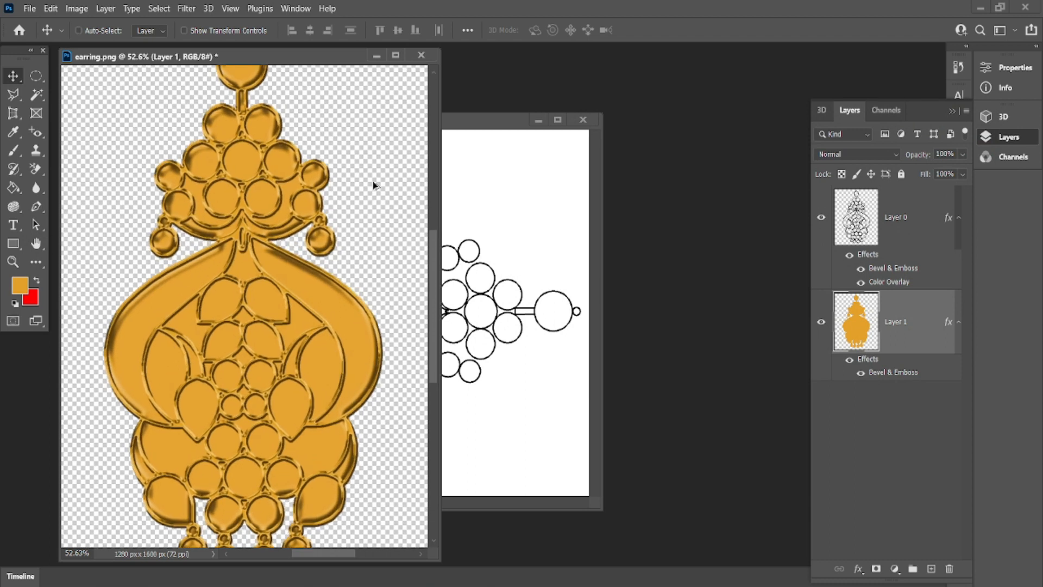
key(f)
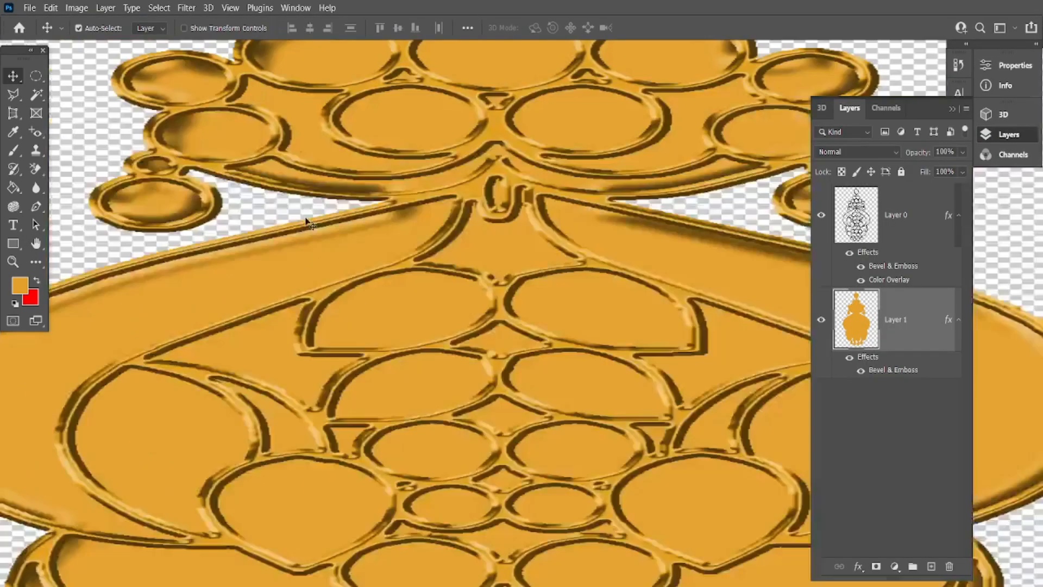
scroll(477, 233, up, 8)
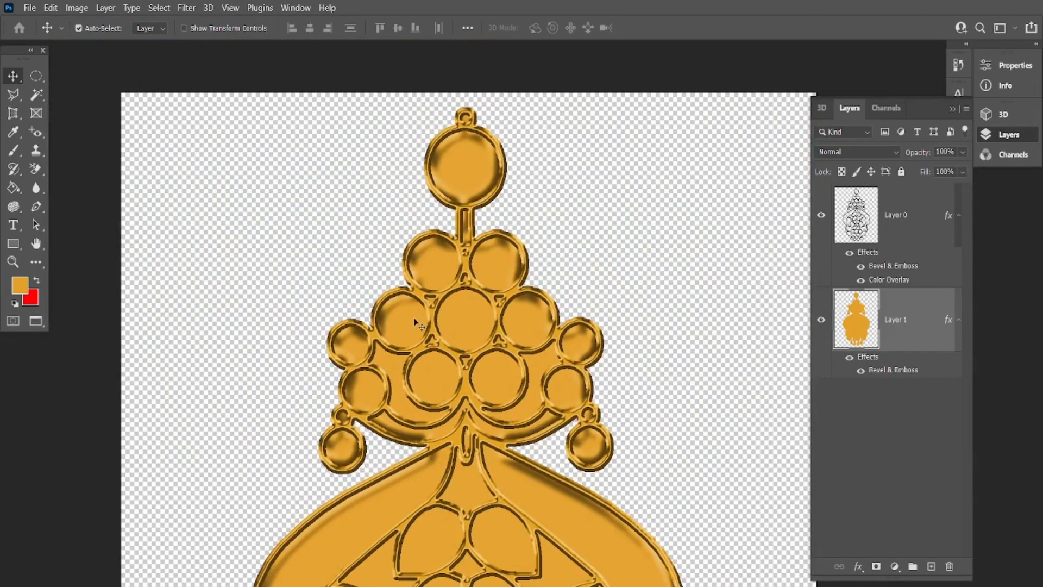
Open Gold2.bmp, O_White.bmp and STONE3.BMP together from the Gems & Pearl folder.
key(ctrl+o)
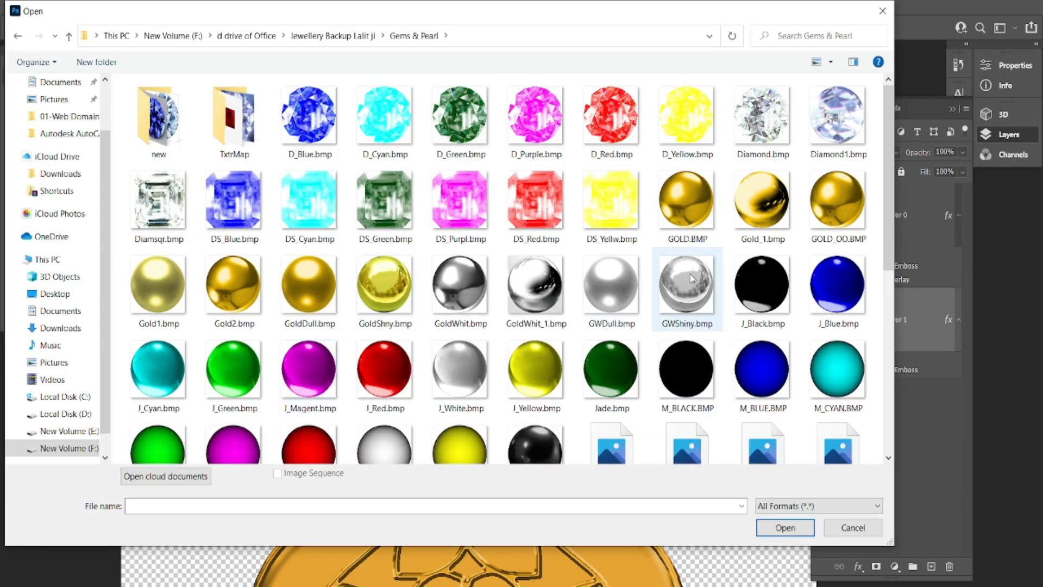
click(235, 295)
scroll(429, 333, down, 4)
scroll(587, 227, up, 4)
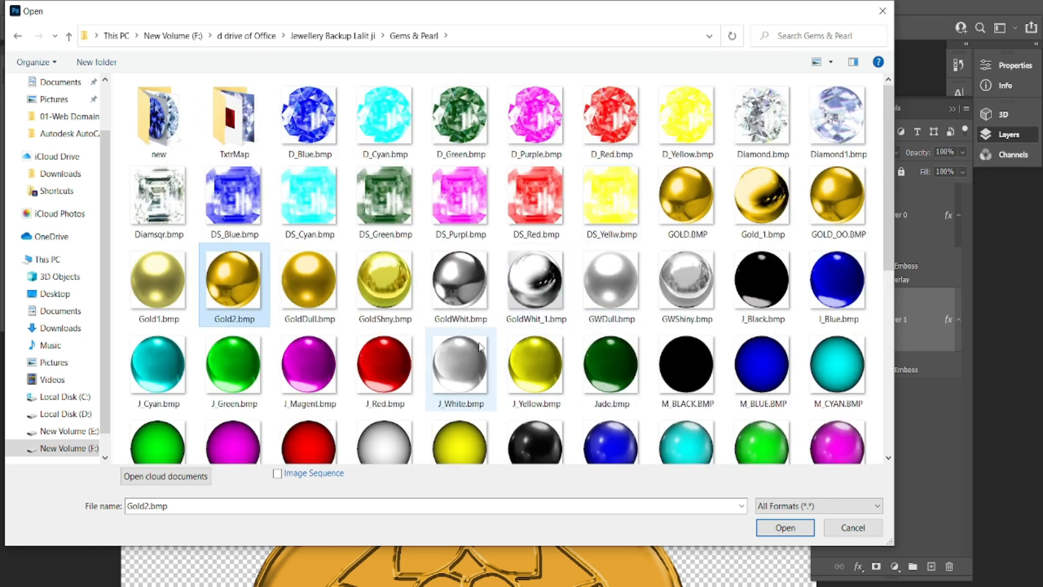
scroll(462, 358, down, 3)
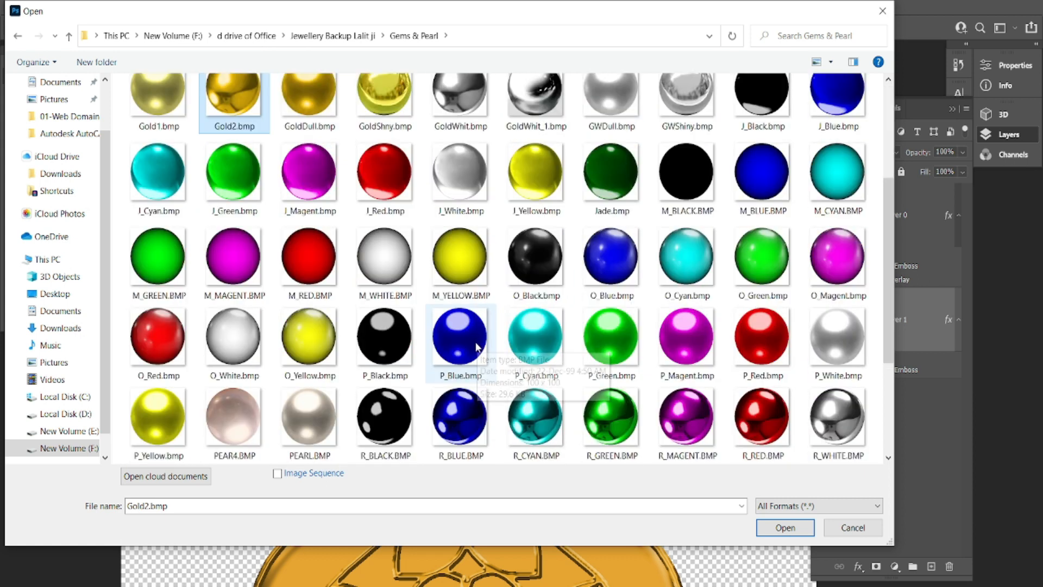
ctrl+click(237, 345)
scroll(434, 400, down, 3)
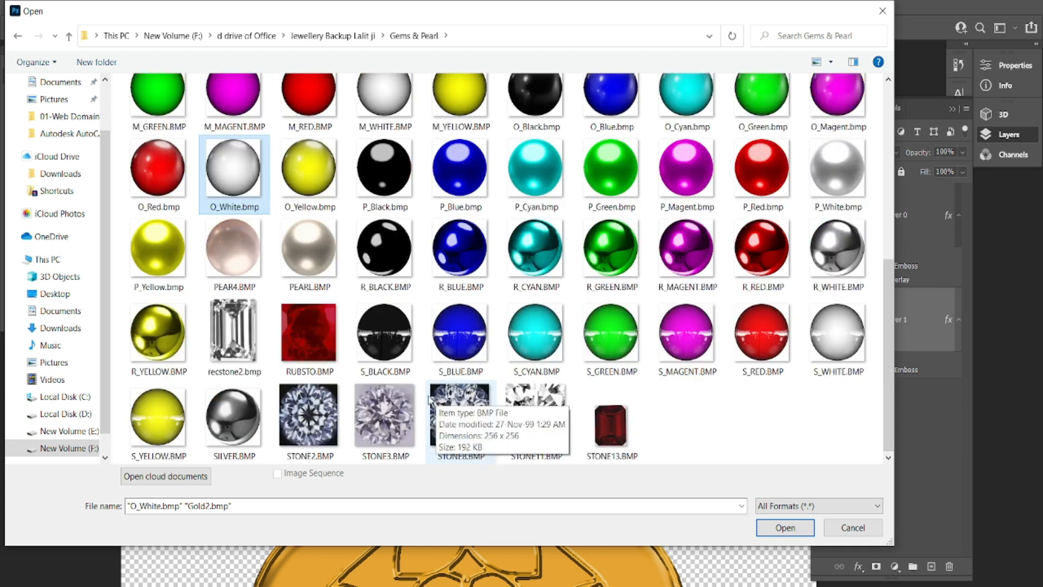
ctrl+click(384, 419)
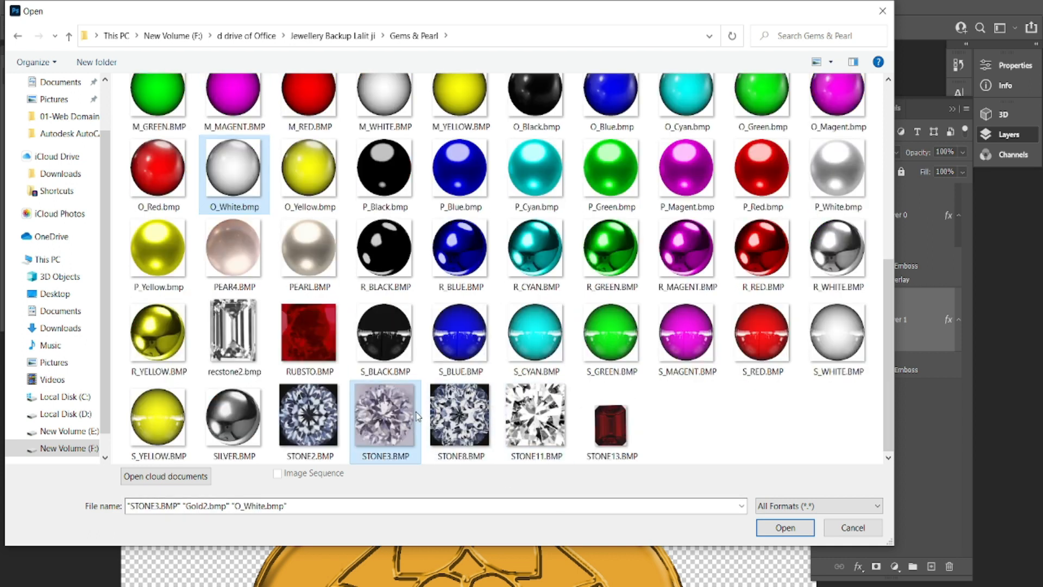
click(785, 527)
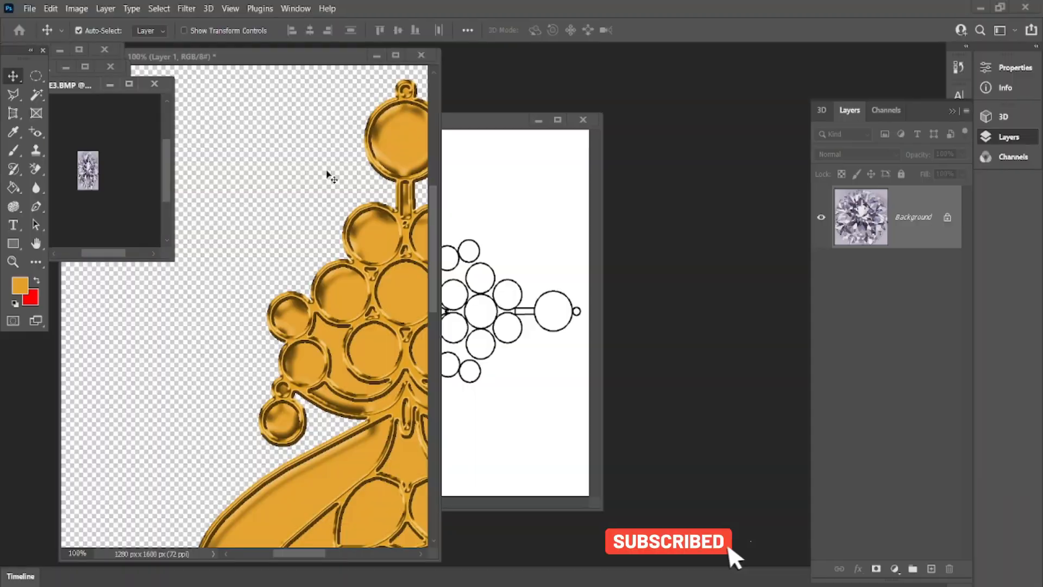
Spread out the three opened image windows so the diamond, white pearl and gold ball are all visible.
drag(124, 82, 673, 109)
drag(88, 68, 160, 245)
drag(90, 56, 131, 87)
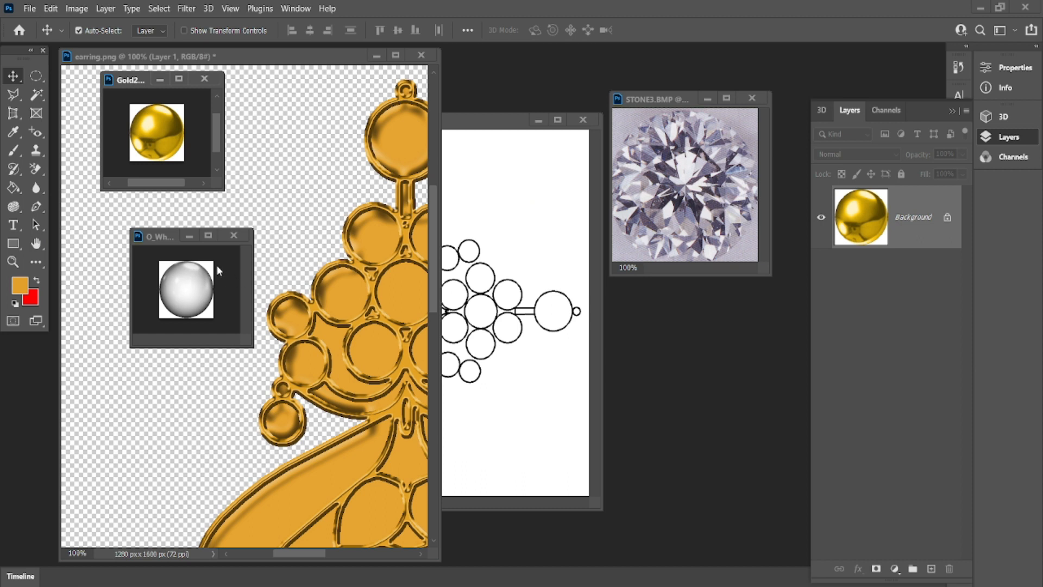
Select the pearl in O_White.bmp by selecting its four white corners with the Magic Wand and inverting the selection.
click(36, 95)
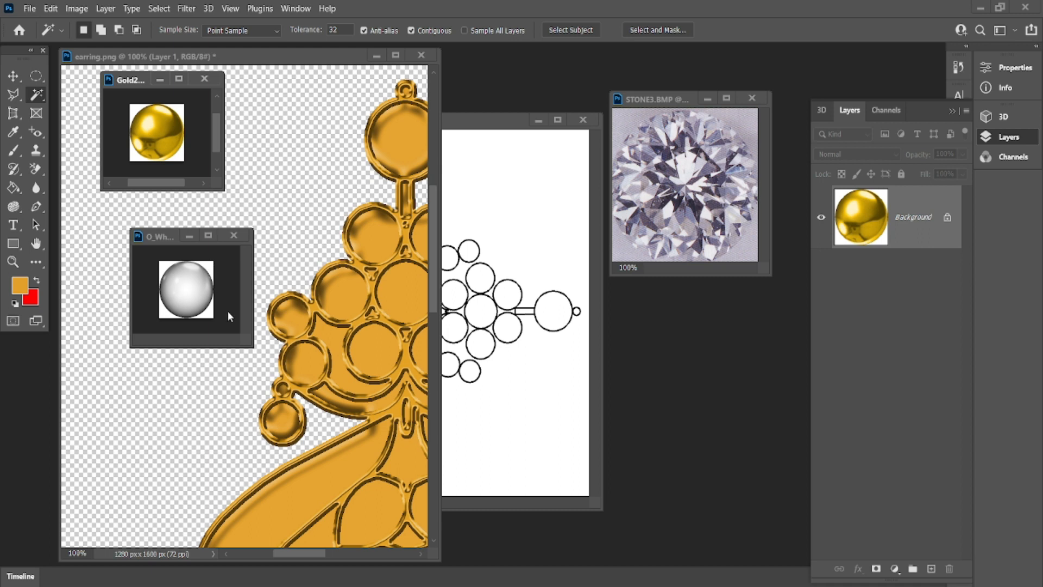
click(231, 318)
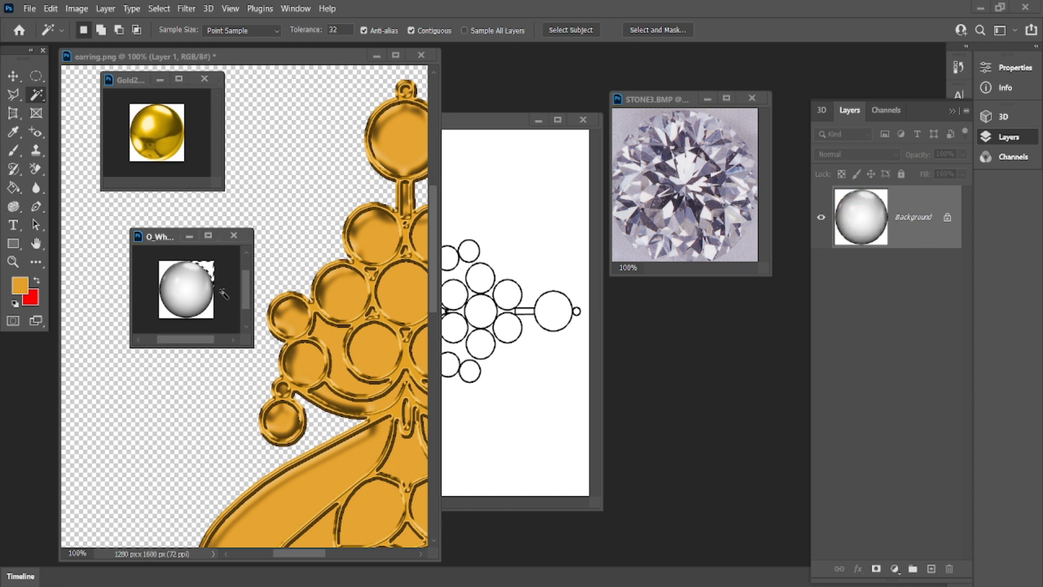
shift+click(209, 313)
shift+click(162, 314)
shift+click(161, 266)
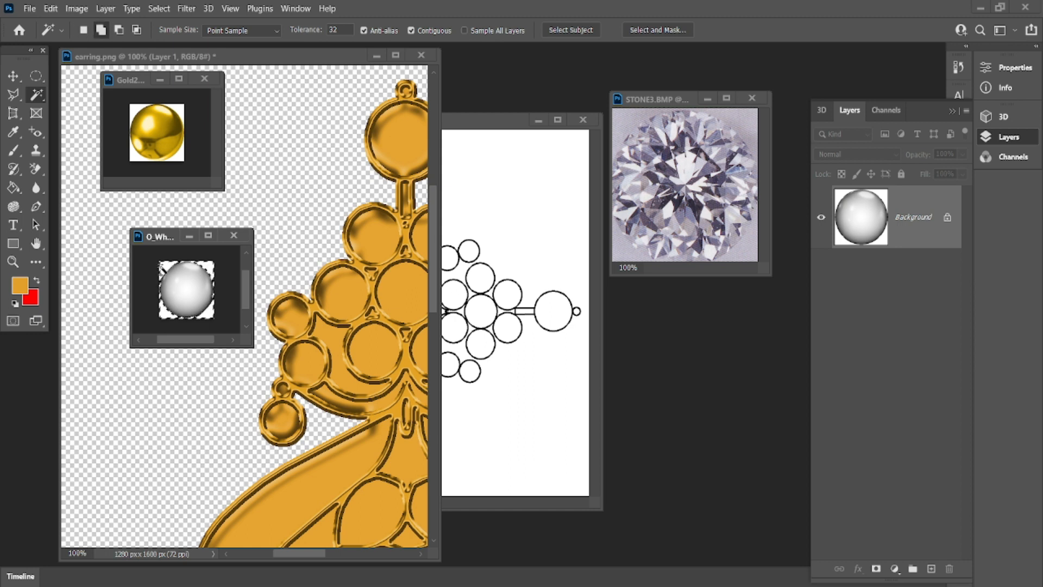
click(159, 8)
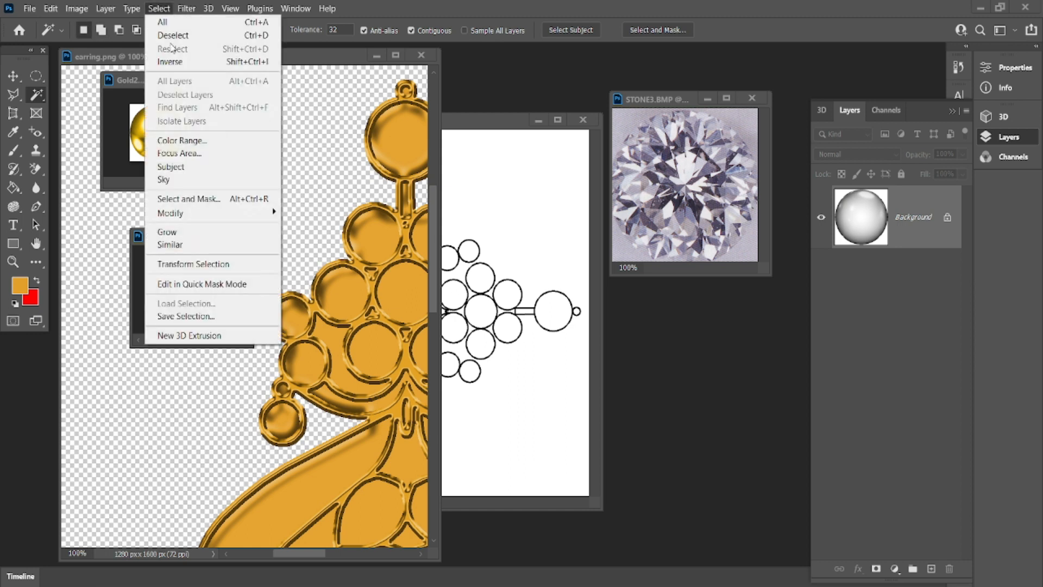
click(179, 62)
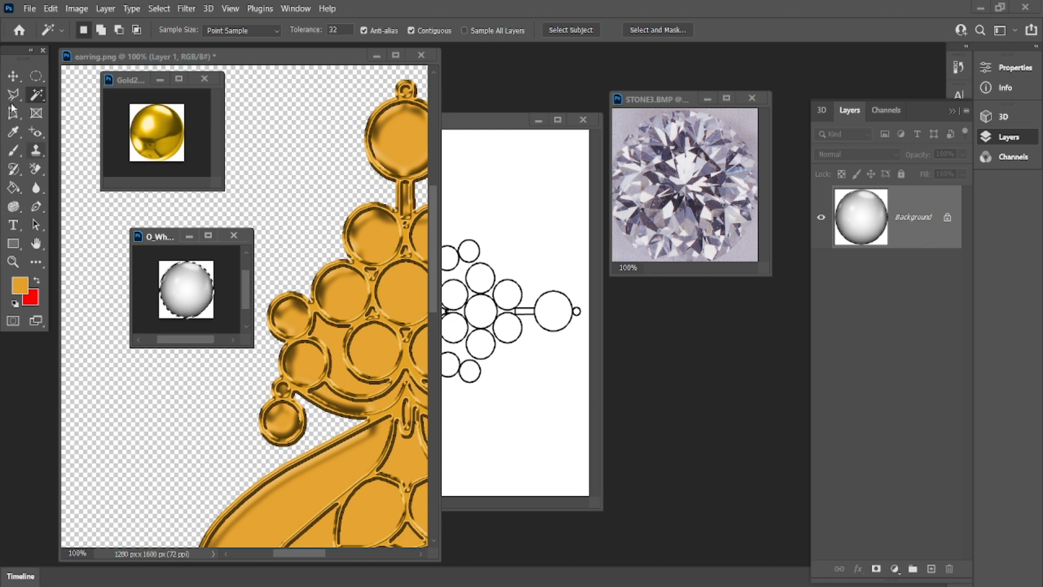
Copy the selected pearl into earring.png with the Move Tool and place it inside the earring's top circle.
click(18, 77)
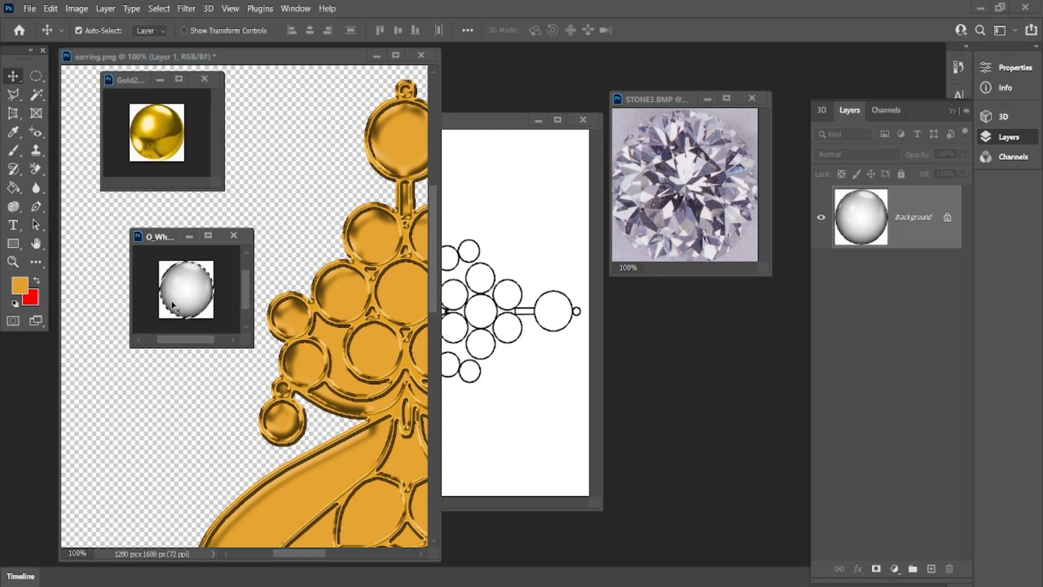
drag(179, 302, 311, 260)
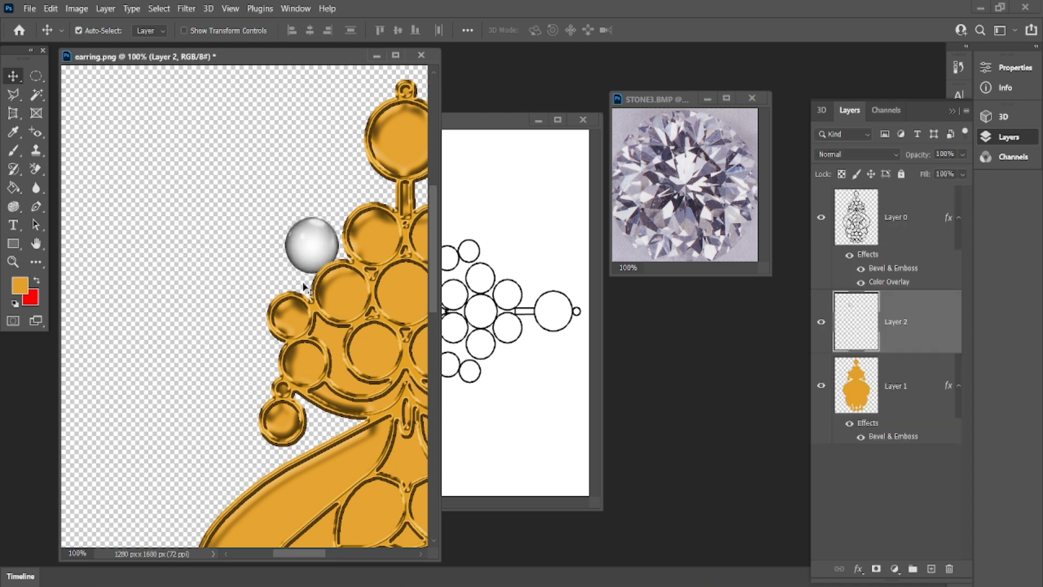
scroll(305, 286, right, 5)
drag(166, 252, 259, 140)
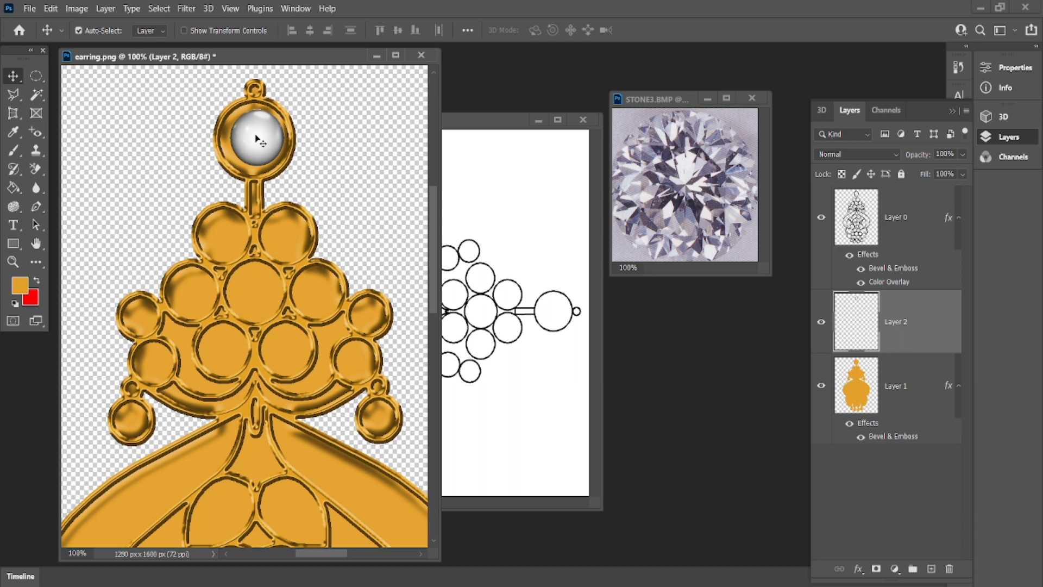
mouse_move(253, 141)
mouse_down()
mouse_move(235, 138)
mouse_move(245, 144)
mouse_up()
Enlarge the pearl with Free Transform so it fills the earring's top circle and centre it inside the gold rim.
key(ctrl+plus)
key(ctrl+plus)
key(f)
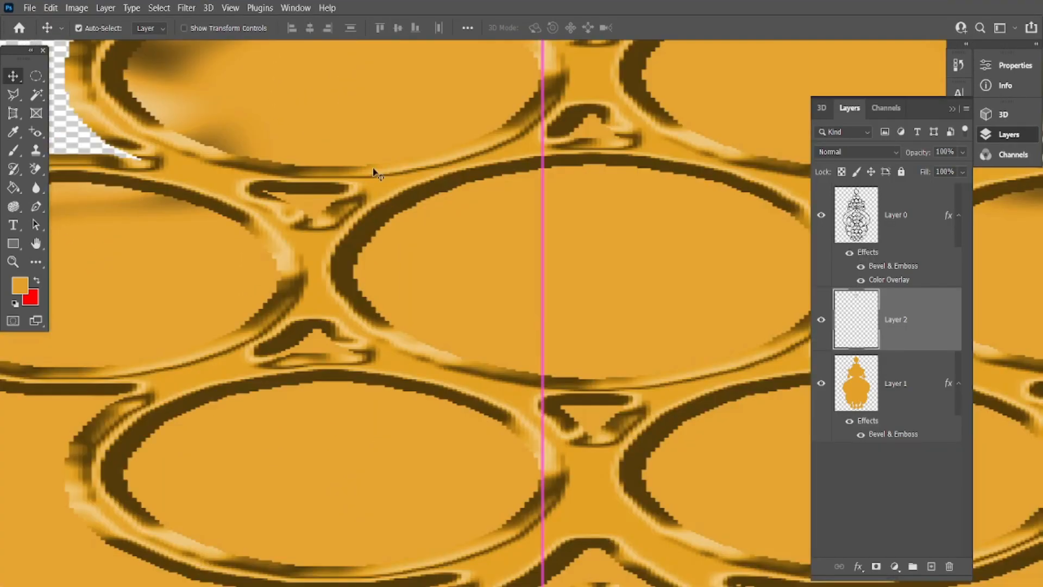
alt+scroll(372, 170, down, 3)
scroll(342, 254, up, 5)
drag(381, 256, 395, 254)
key(ctrl+t)
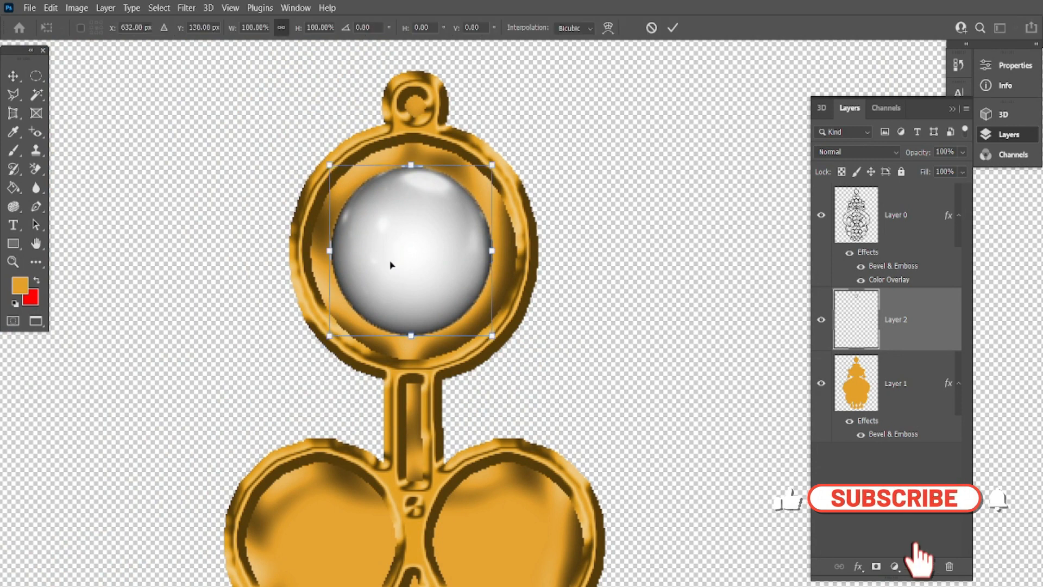
drag(329, 335, 317, 349)
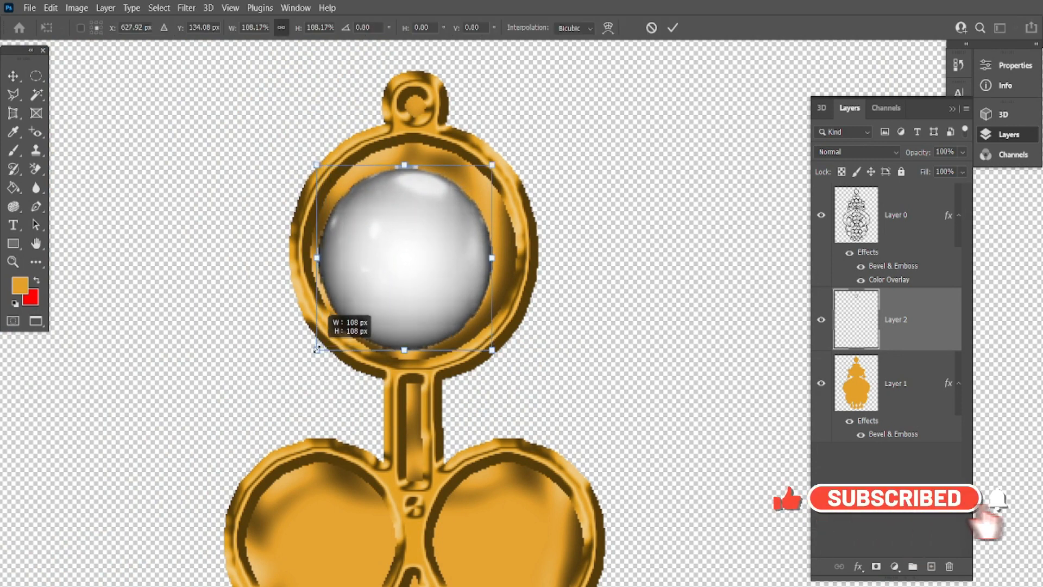
drag(492, 165, 518, 141)
drag(439, 238, 435, 240)
key(Up)
key(Up)
key(Down)
key(Return)
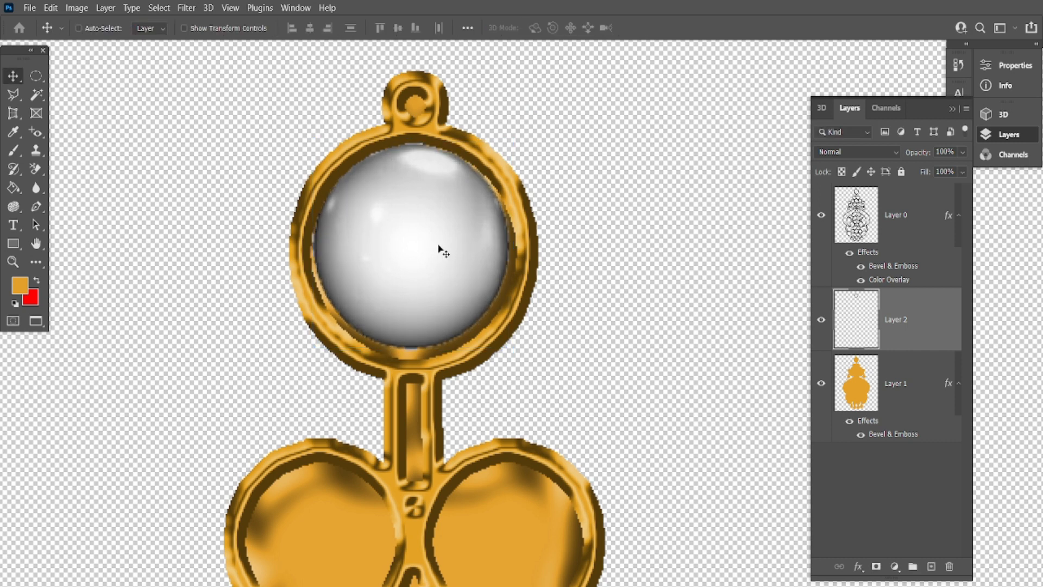
Duplicate the top pearl into the left circle of the earring's three-circle row.
key(ctrl+minus)
key(ctrl+minus)
drag(371, 373, 299, 222)
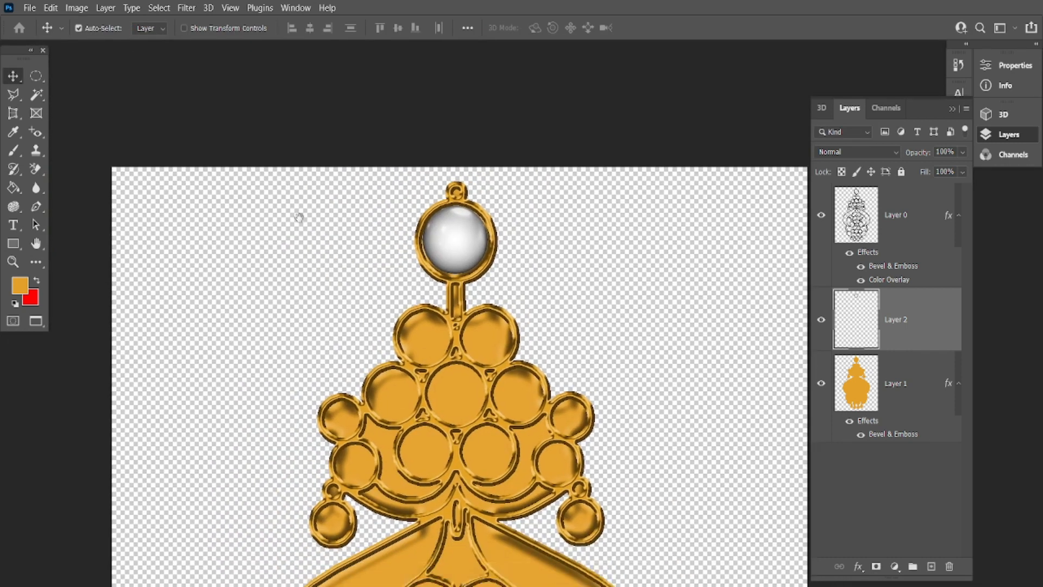
key(ctrl+plus)
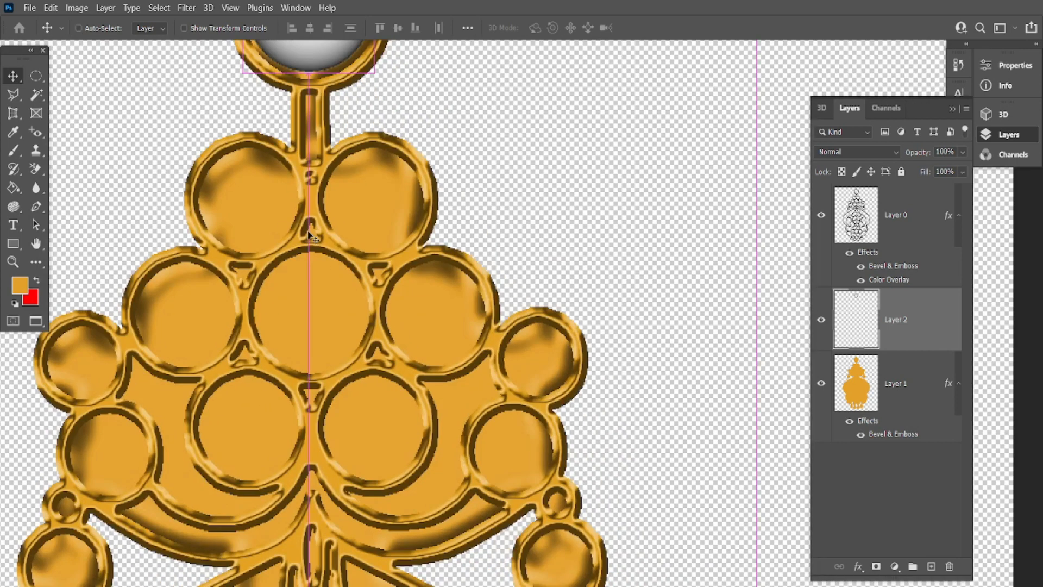
key(ctrl+minus)
key(ctrl+minus)
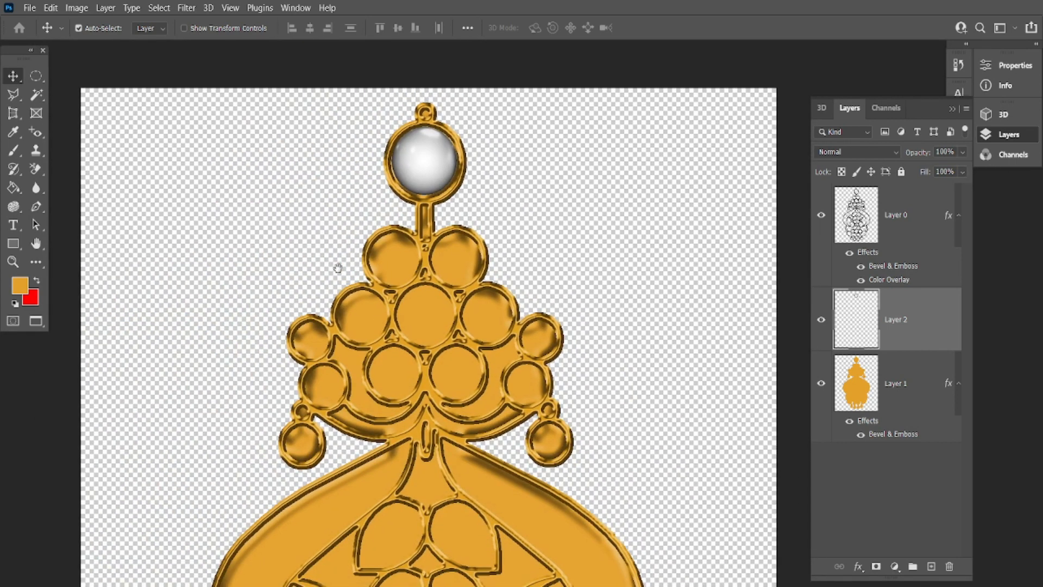
drag(338, 268, 345, 239)
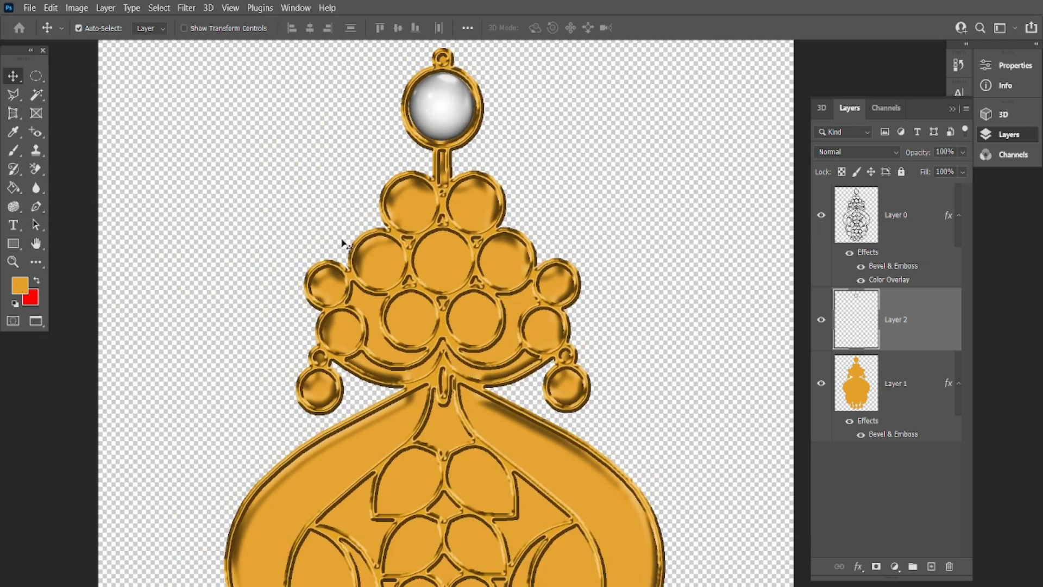
drag(429, 129, 375, 271)
Scale the duplicated pearl to 78.10% and centre it within the left circle of the three-circle row.
key(ctrl+t)
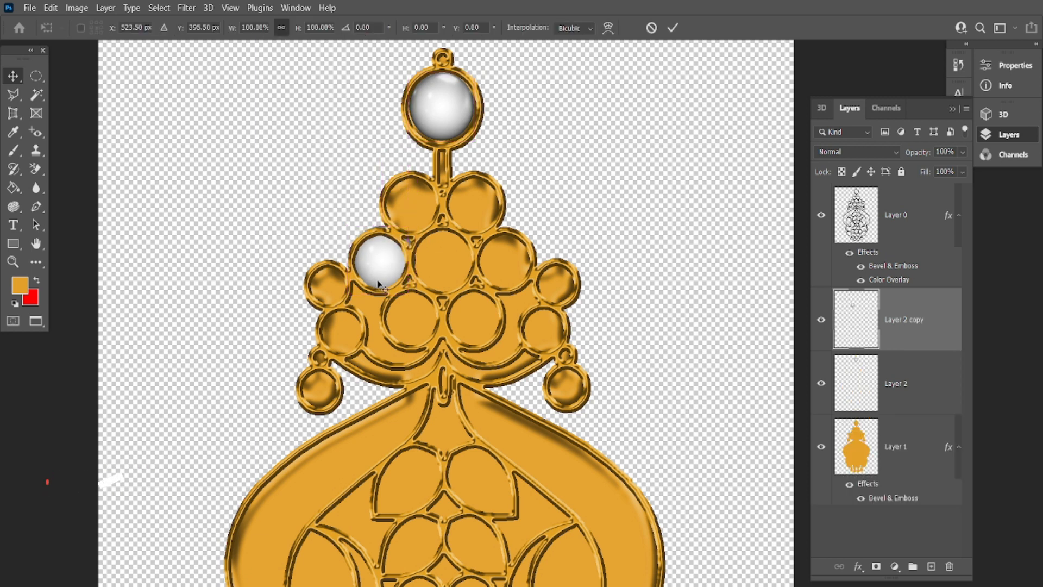
drag(415, 225, 389, 259)
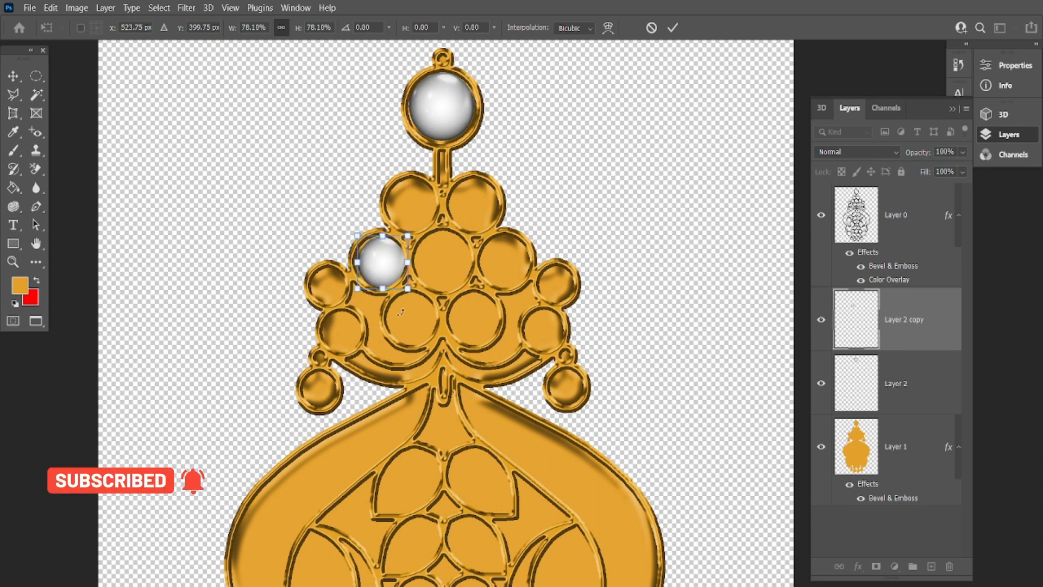
key(Left)
key(Left)
key(Left)
key(Left)
key(Up)
key(Up)
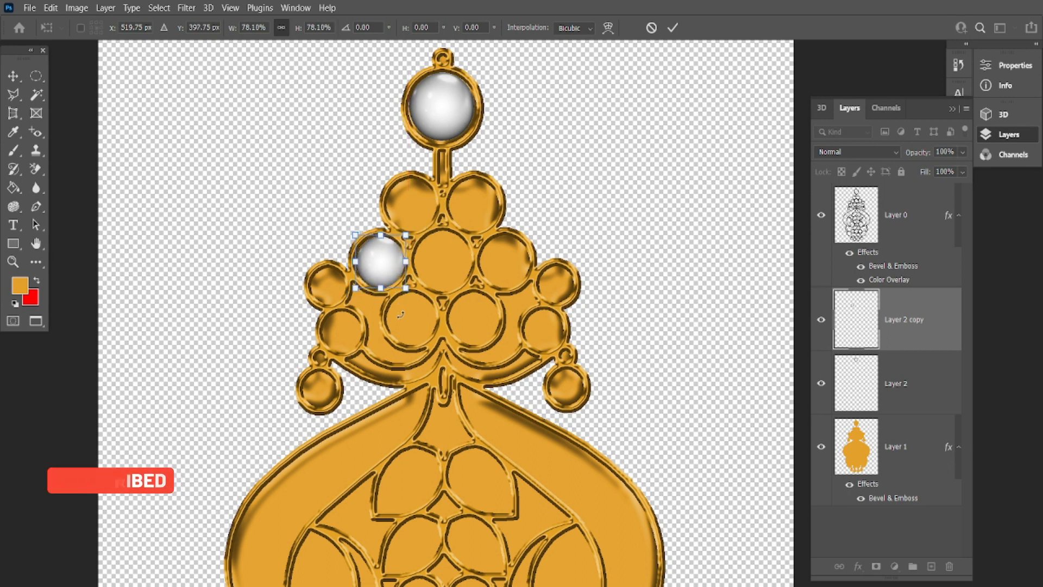
key(Left)
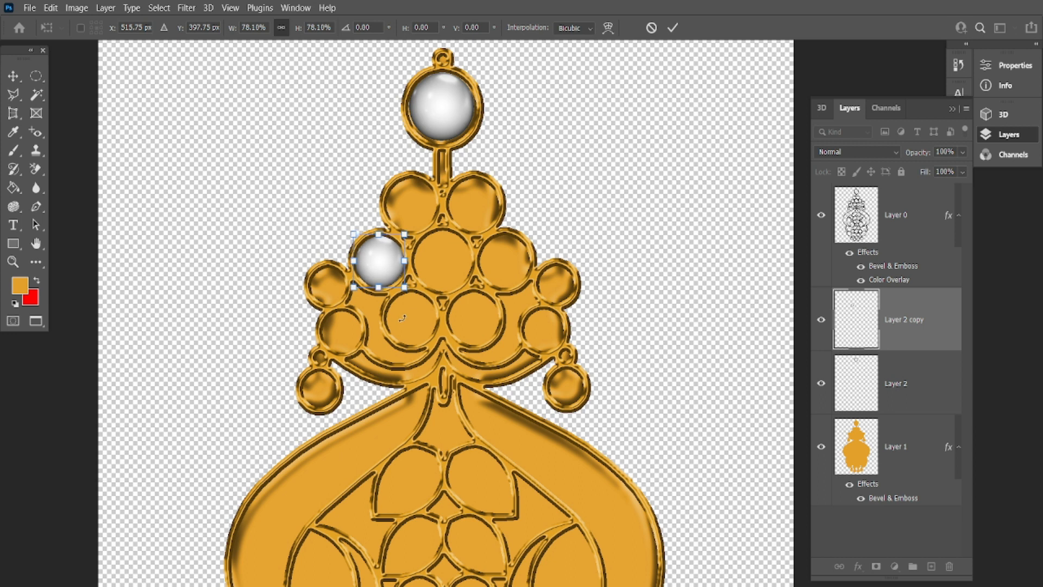
key(Return)
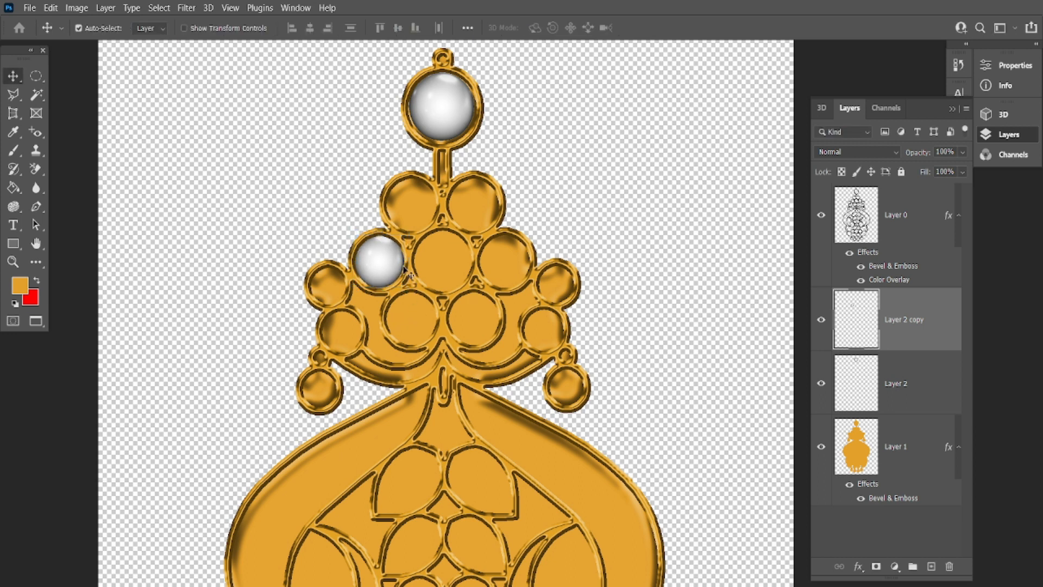
Duplicate the small pearl into the row's middle circle, scale it to about 111% and centre it there.
drag(386, 259, 449, 259)
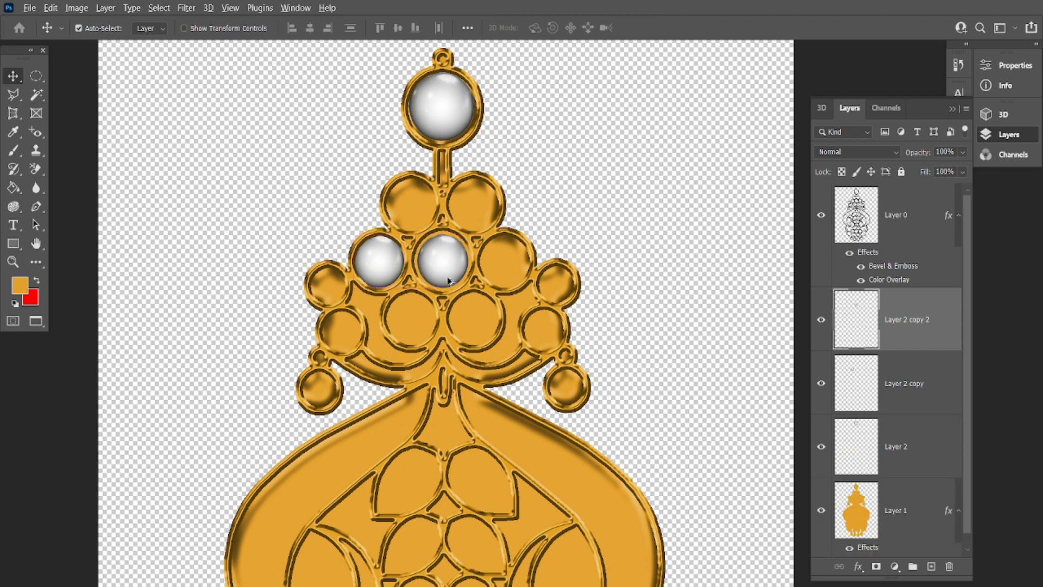
key(ctrl+t)
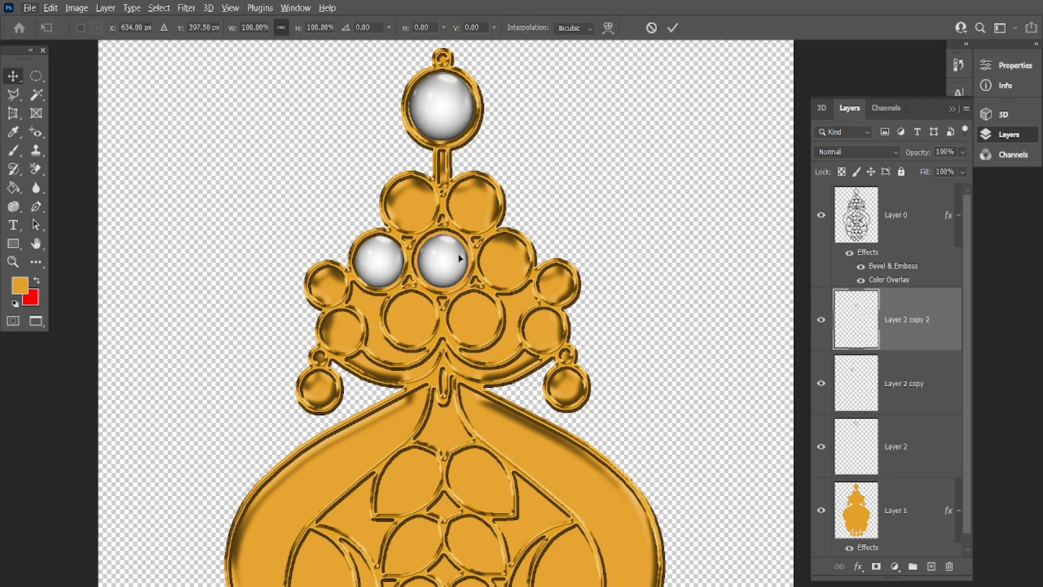
drag(470, 231, 475, 231)
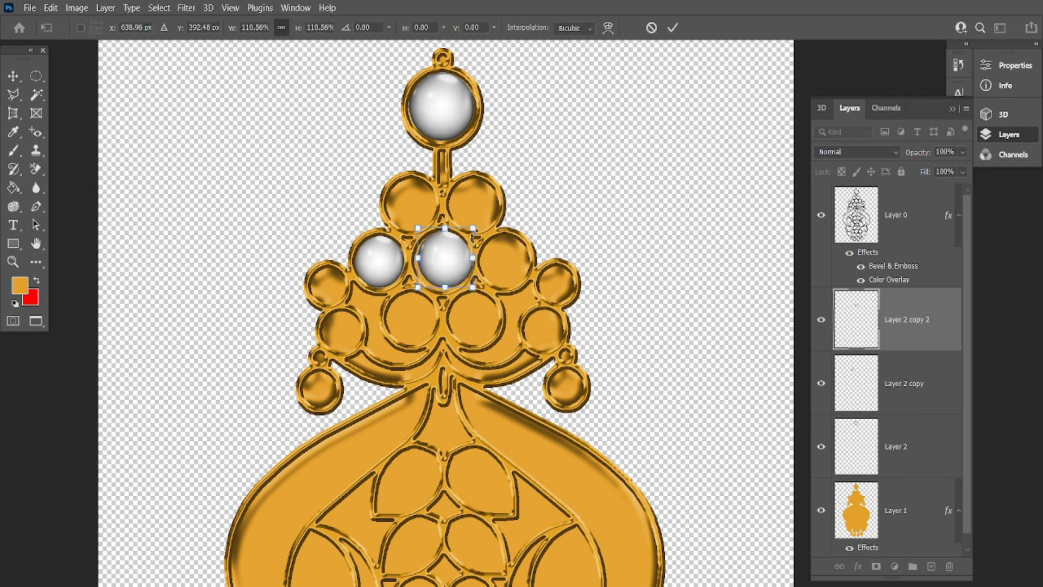
key(Return)
key(Left)
key(Down)
key(Down)
key(Down)
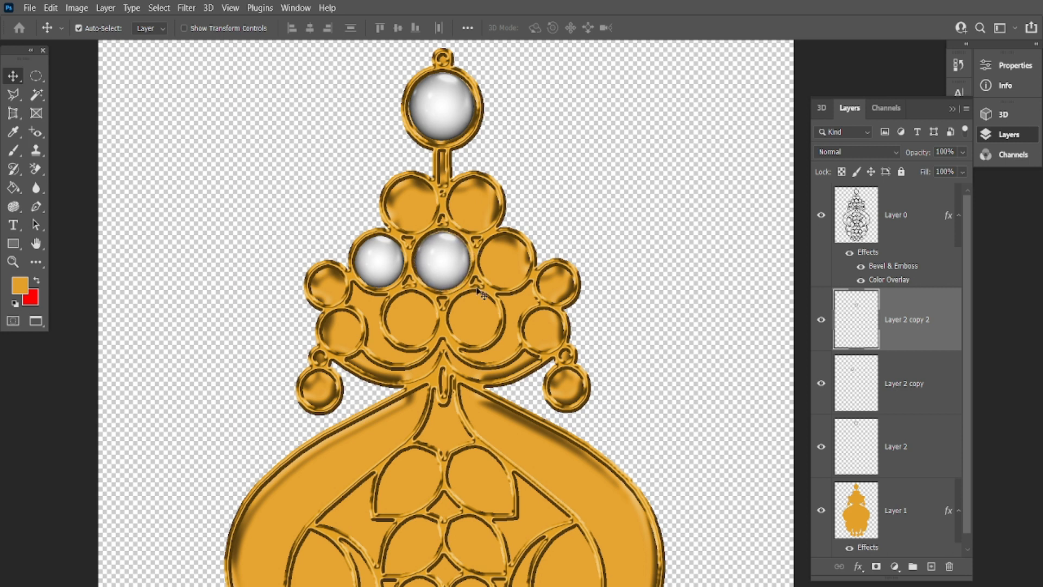
Undo the copy made from the middle pearl and duplicate the row's left pearl into its right circle instead.
drag(454, 266, 517, 294)
key(ctrl+z)
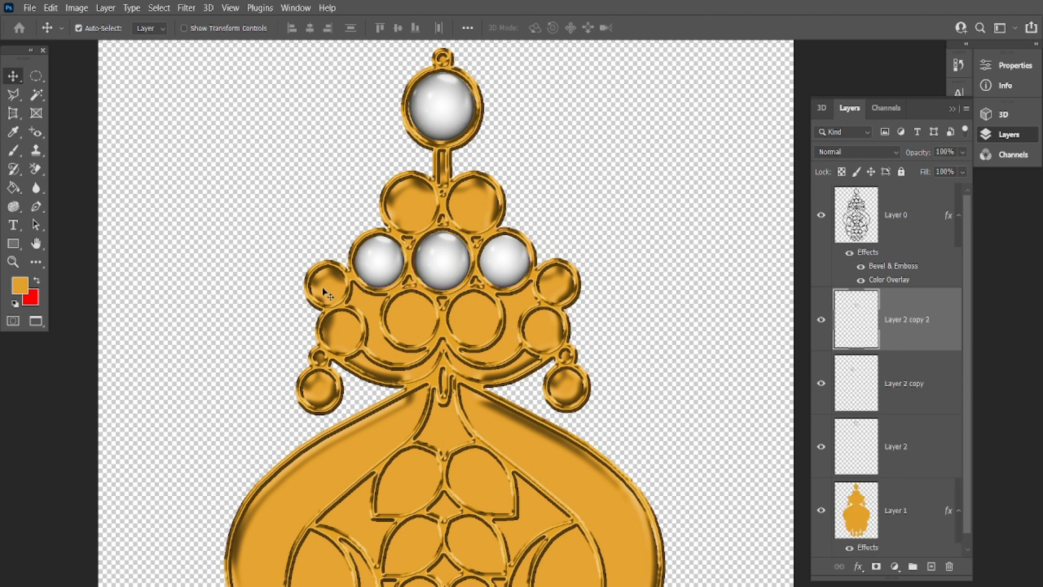
click(371, 261)
drag(374, 267, 501, 266)
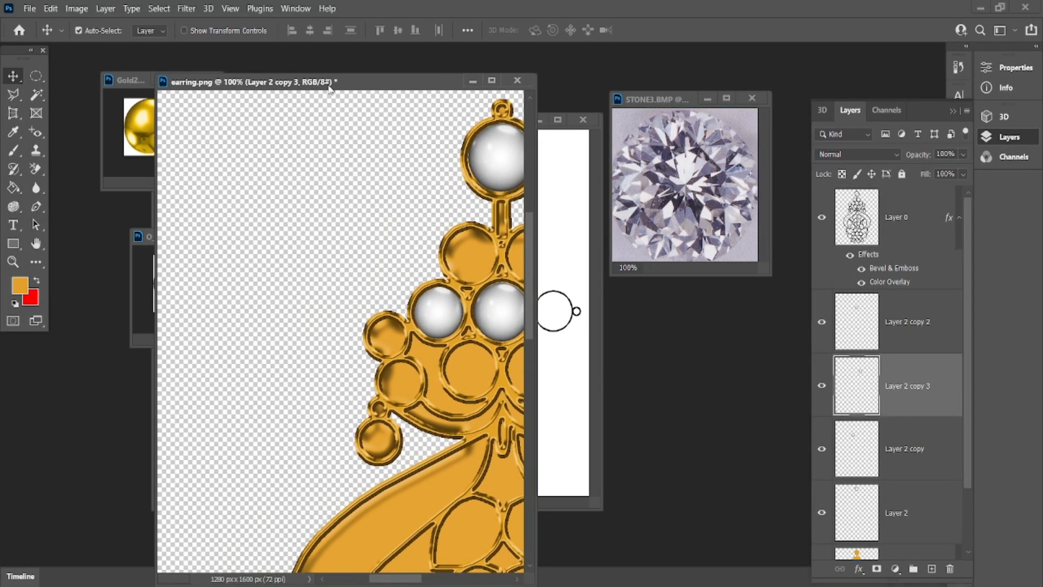
Open R_RED.BMP from the Gems & Pearl folder and enlarge its image window.
click(129, 130)
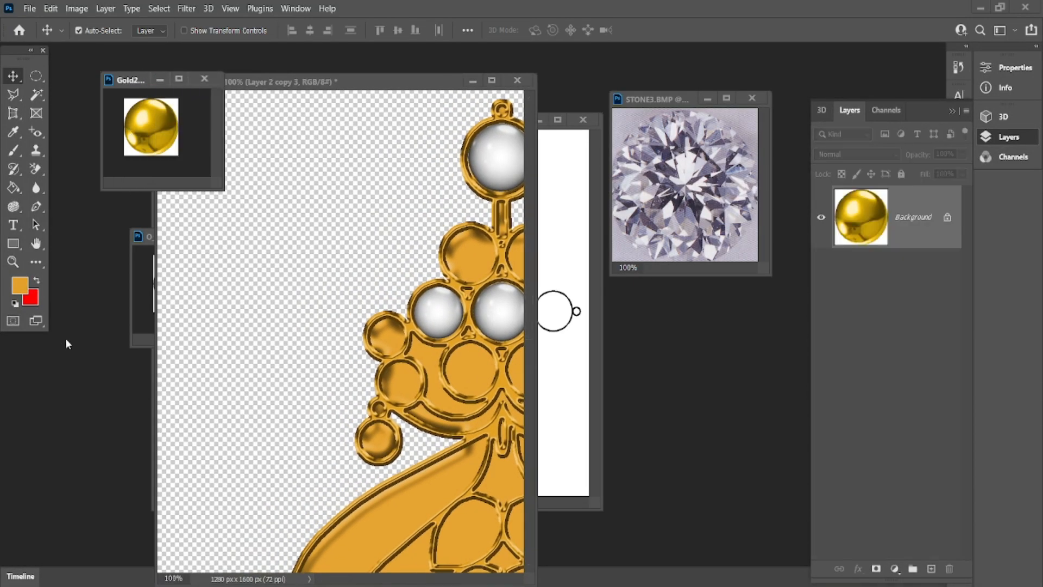
key(ctrl+o)
scroll(371, 338, down, 3)
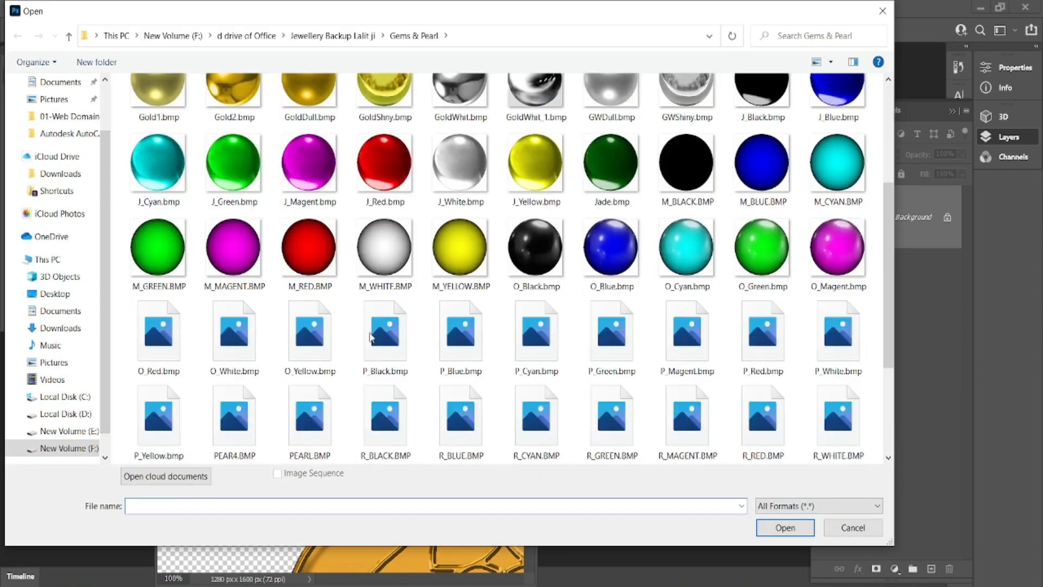
click(777, 424)
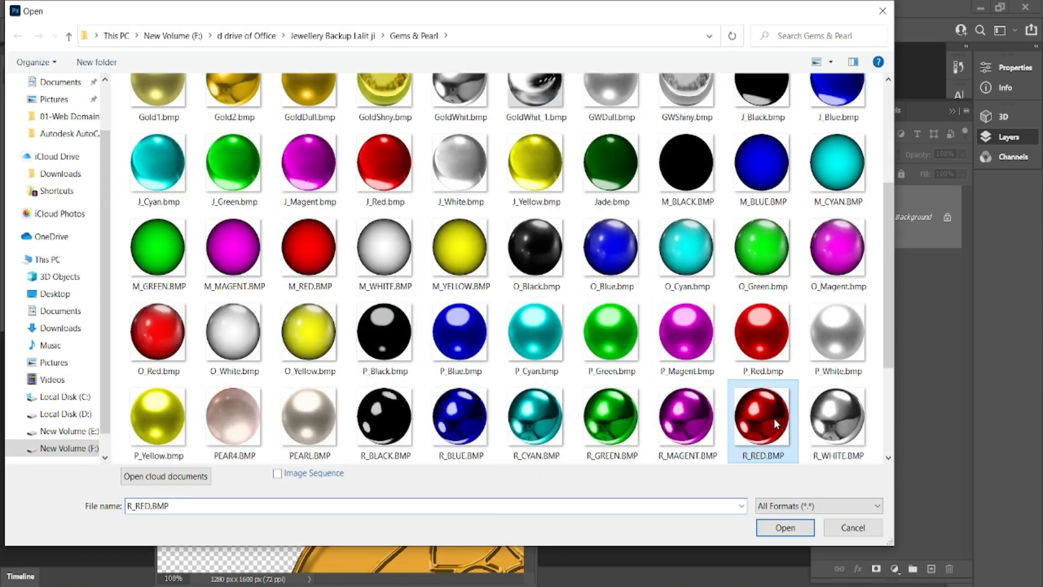
click(791, 529)
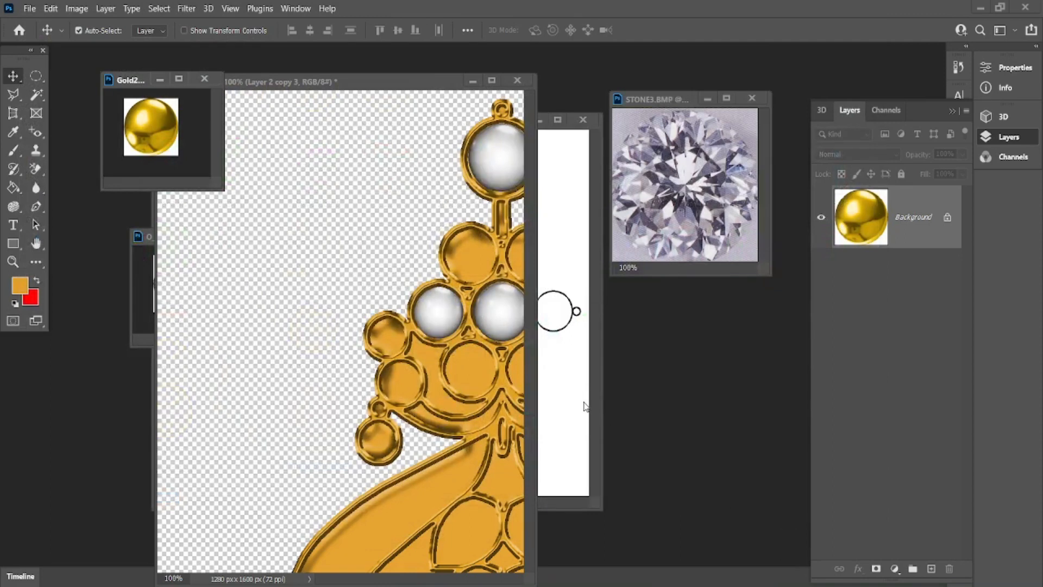
drag(177, 237, 498, 411)
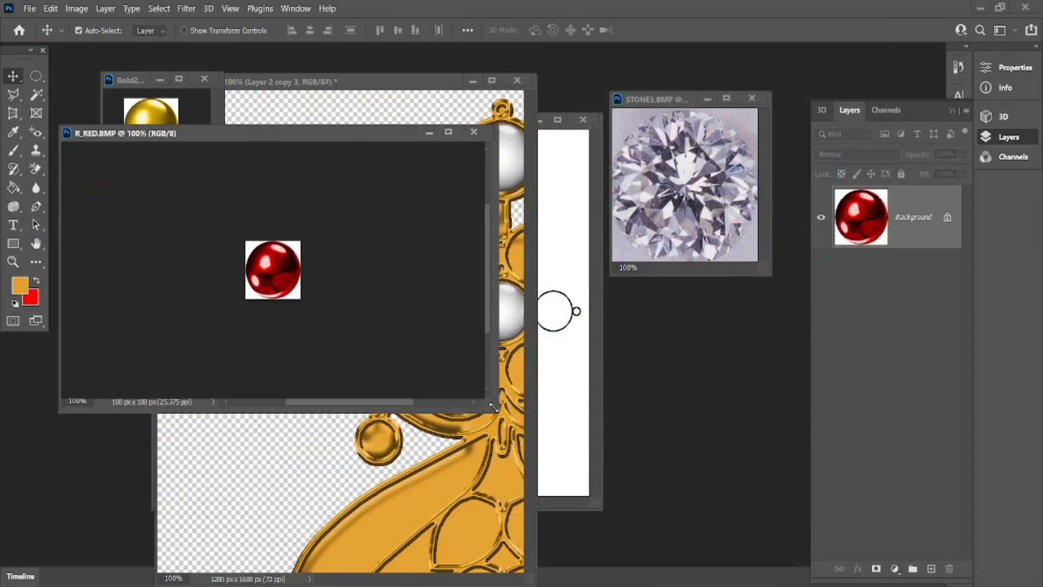
Select the red ball in R_RED.BMP by selecting its four white corners with the Magic Wand and inverting the selection.
click(36, 94)
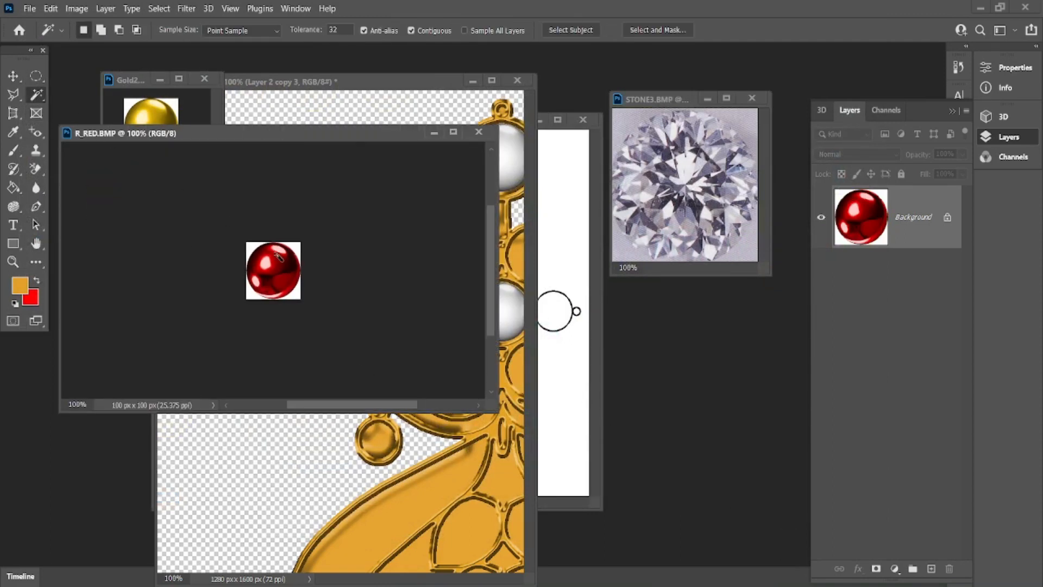
key(shift)
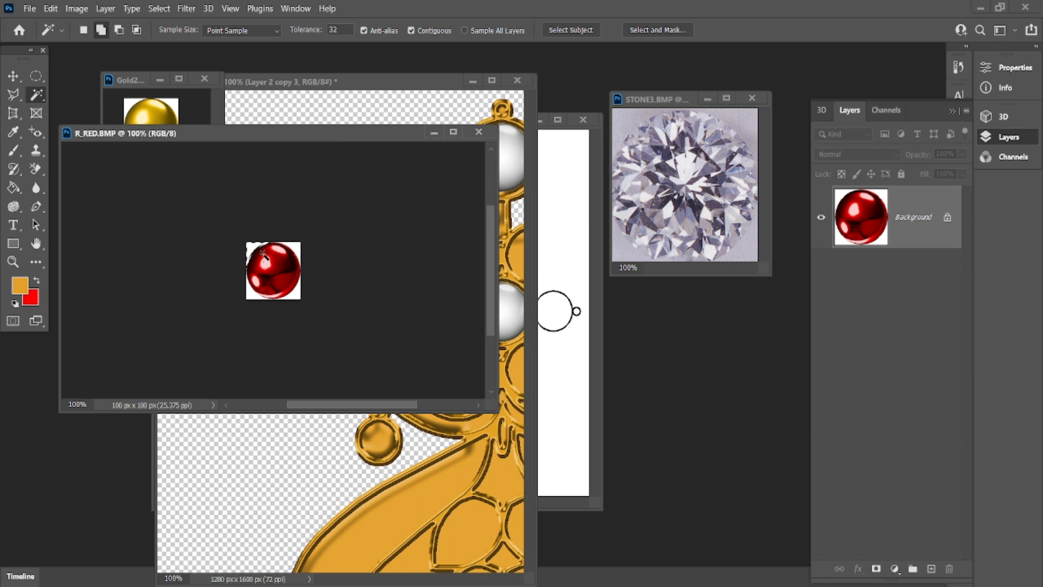
shift+click(293, 249)
shift+click(298, 297)
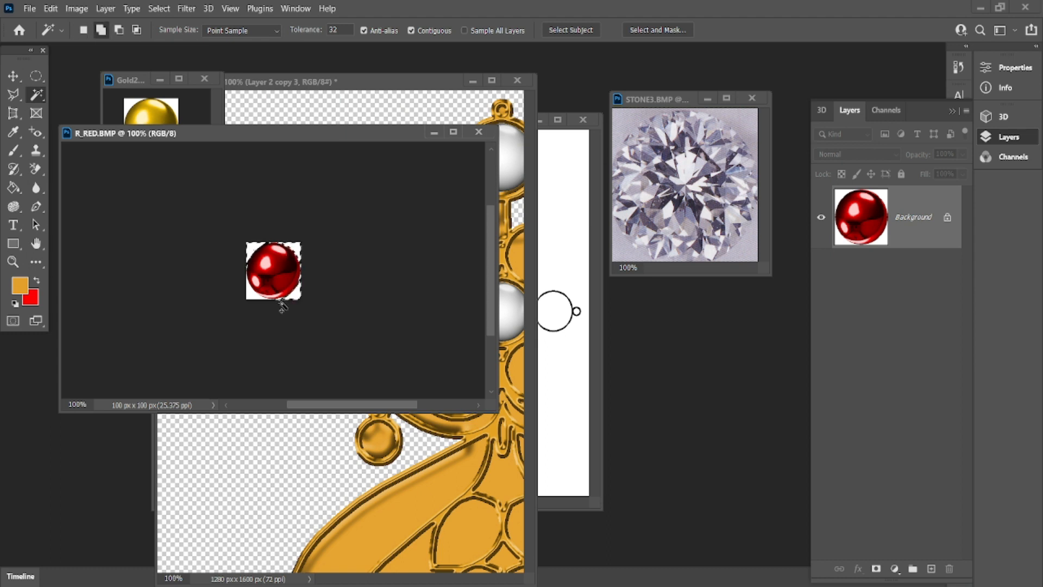
shift+click(249, 297)
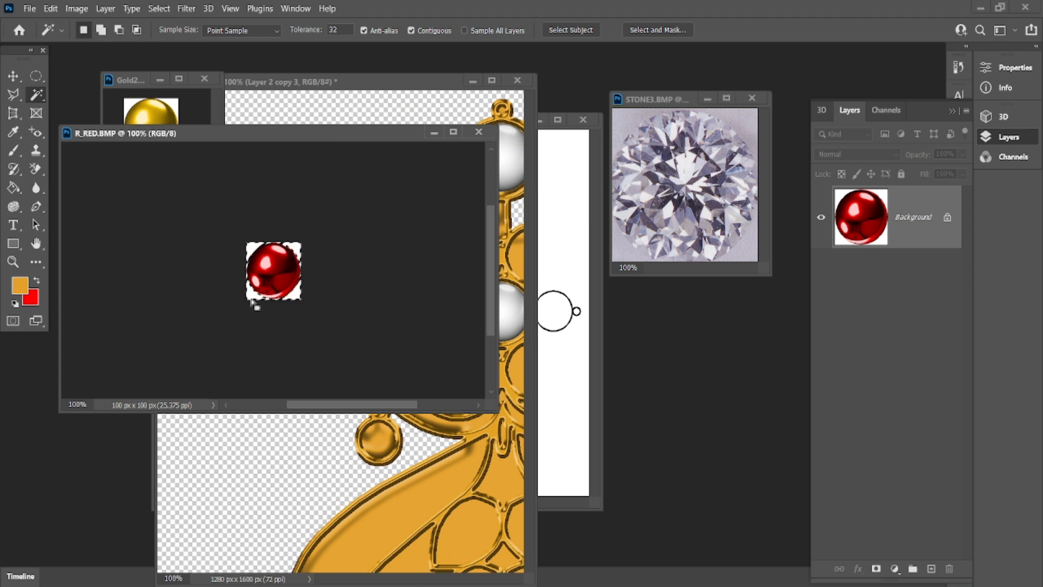
click(158, 8)
click(172, 62)
Copy the selected red ball into earring.png with the Move Tool and arrange its layer directly beneath Layer 0.
click(14, 77)
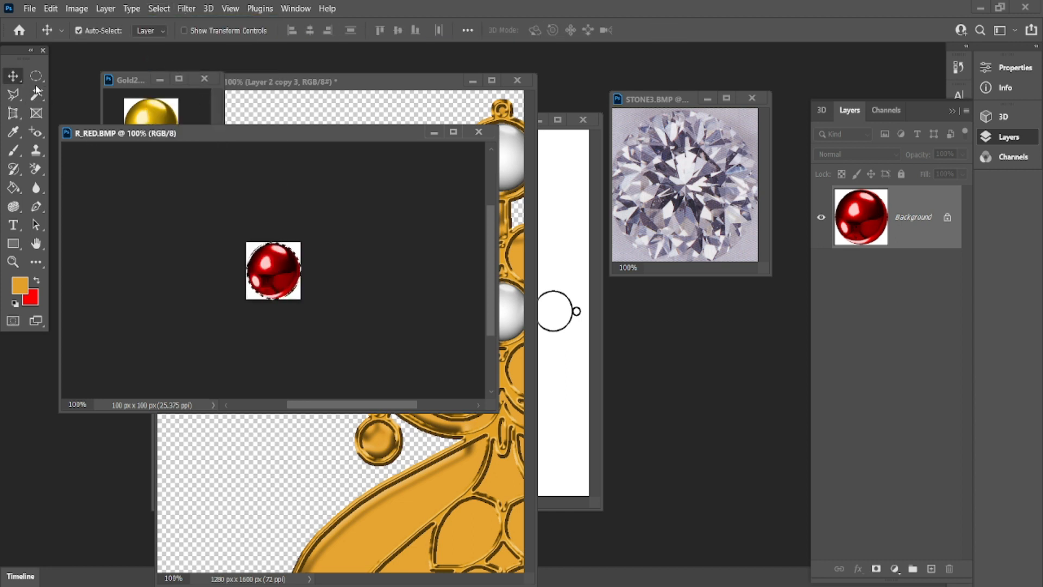
drag(274, 284, 346, 293)
key(space)
drag(323, 317, 169, 266)
drag(206, 233, 345, 198)
key(ctrl+shift+bracketright)
key(ctrl+bracketleft)
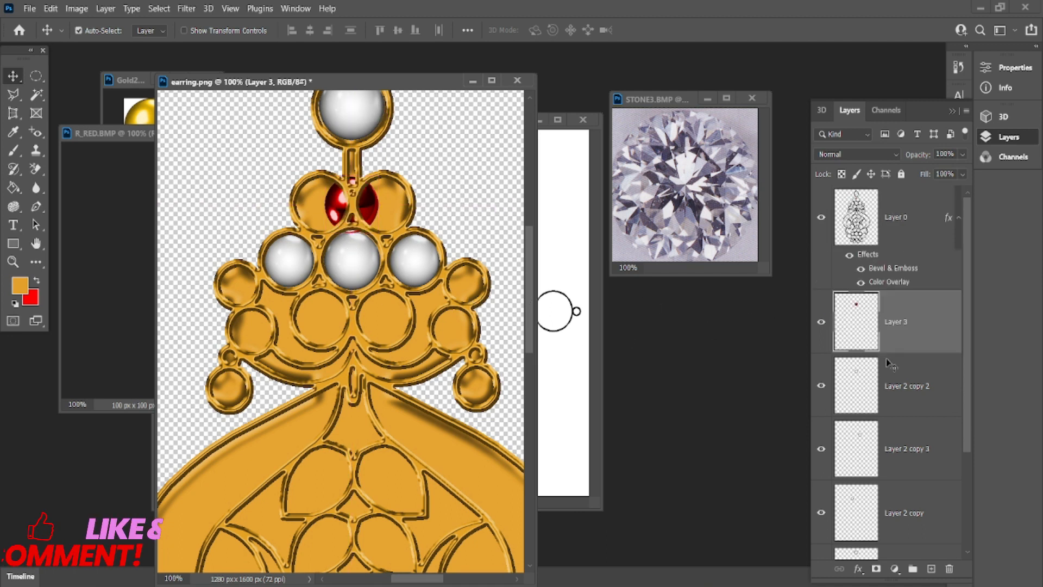
Move the red ball into the left circle above the pearl row and scale it down to fit inside the rim.
drag(346, 217, 314, 216)
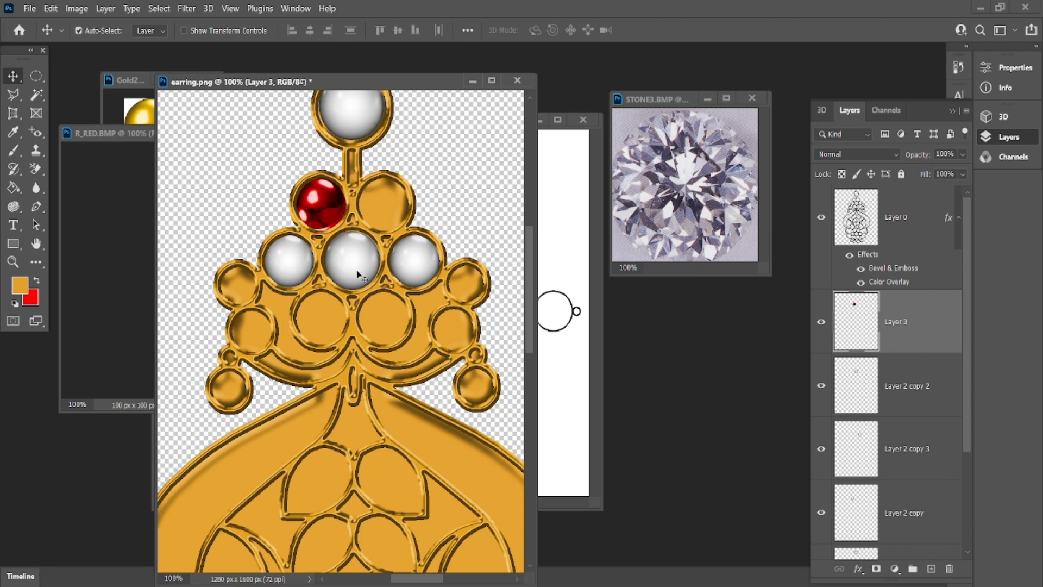
key(ctrl+t)
drag(347, 176, 342, 208)
key(Return)
Duplicate the red ball into the right circle above the pearl row and nudge it to the centre.
drag(379, 208, 381, 207)
key(Up)
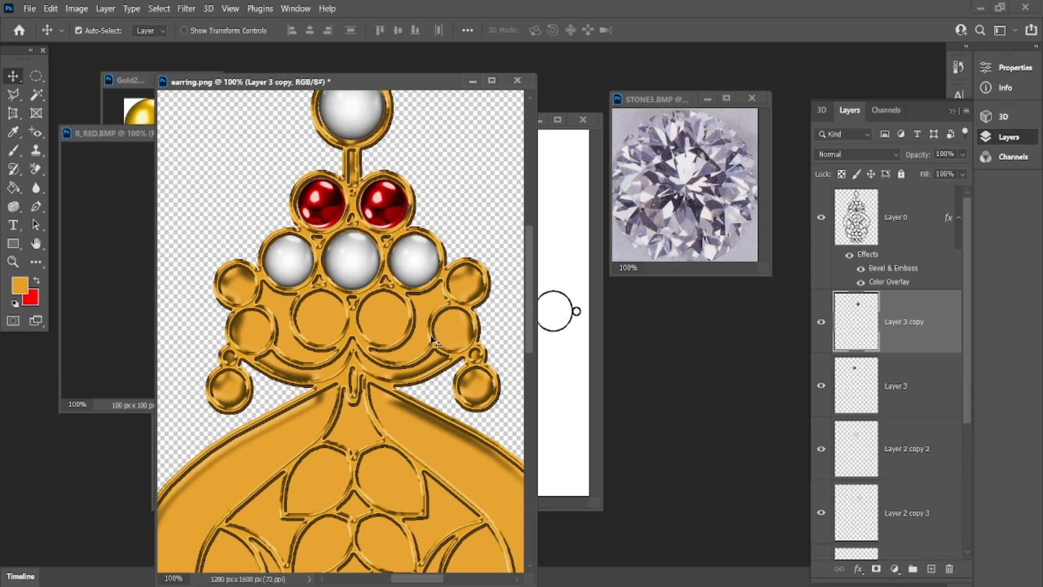
key(Left)
Duplicate the upper-left red ball into the left circle below the pearl row and nudge it to the centre.
drag(325, 212, 327, 325)
key(Left)
key(Left)
key(Left)
key(Left)
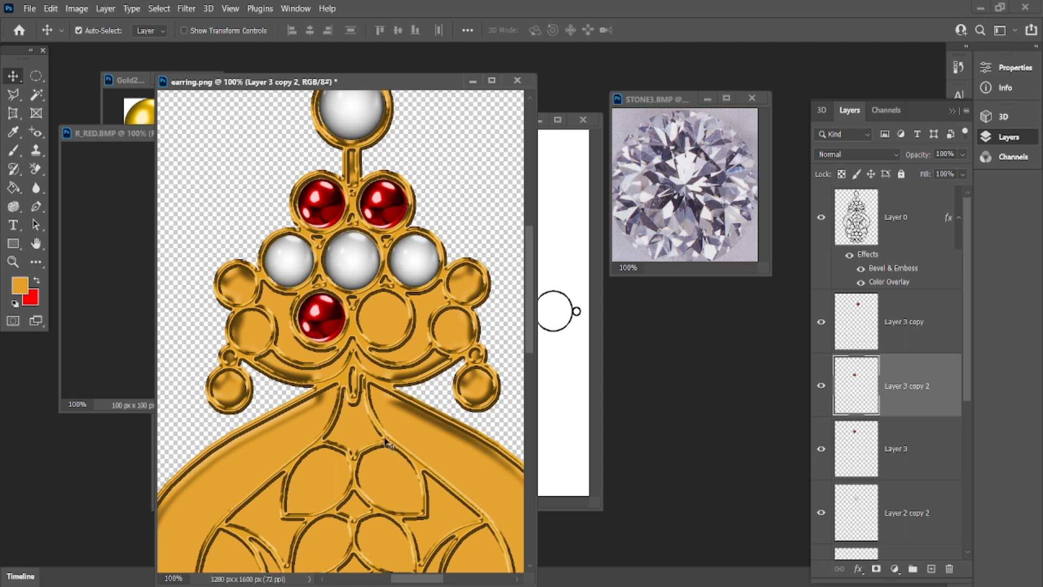
Duplicate the lower-left red ball into the right circle below the pearl row and fine-tune its position inside the rim.
drag(327, 324, 390, 325)
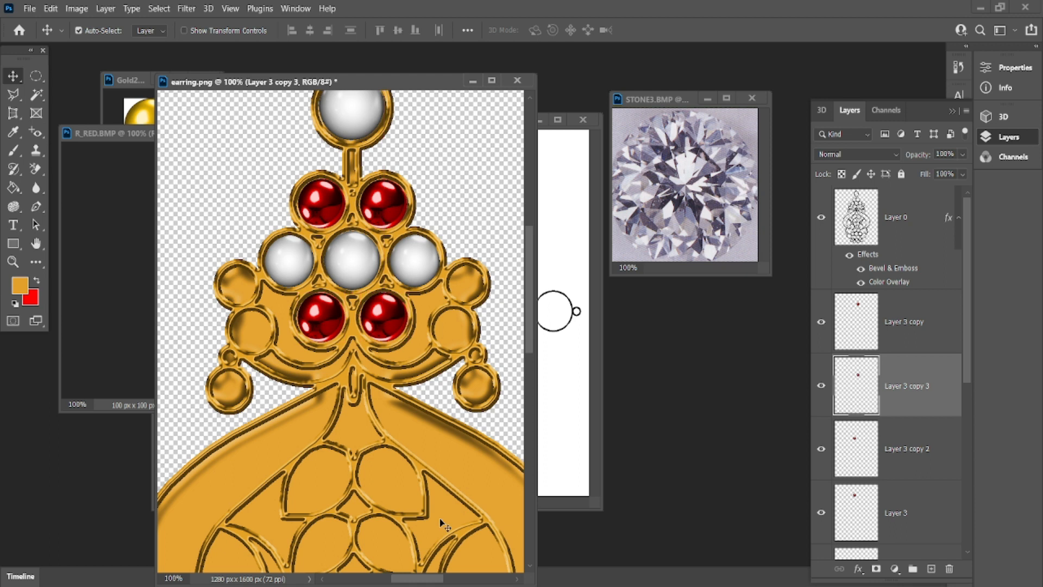
key(Right)
key(Right)
key(Right)
key(Down)
key(Down)
key(Left)
key(Left)
key(Left)
drag(366, 422, 369, 357)
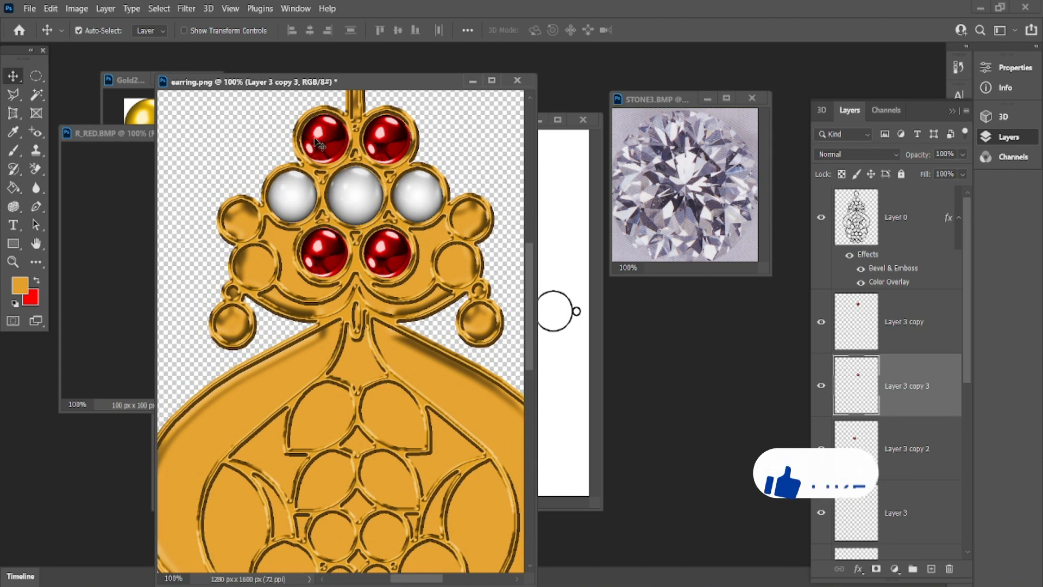
Duplicate the upper-left red ball into the two outer-left circles, scaling and nudging the copies to fit inside their rims.
drag(314, 146, 268, 304)
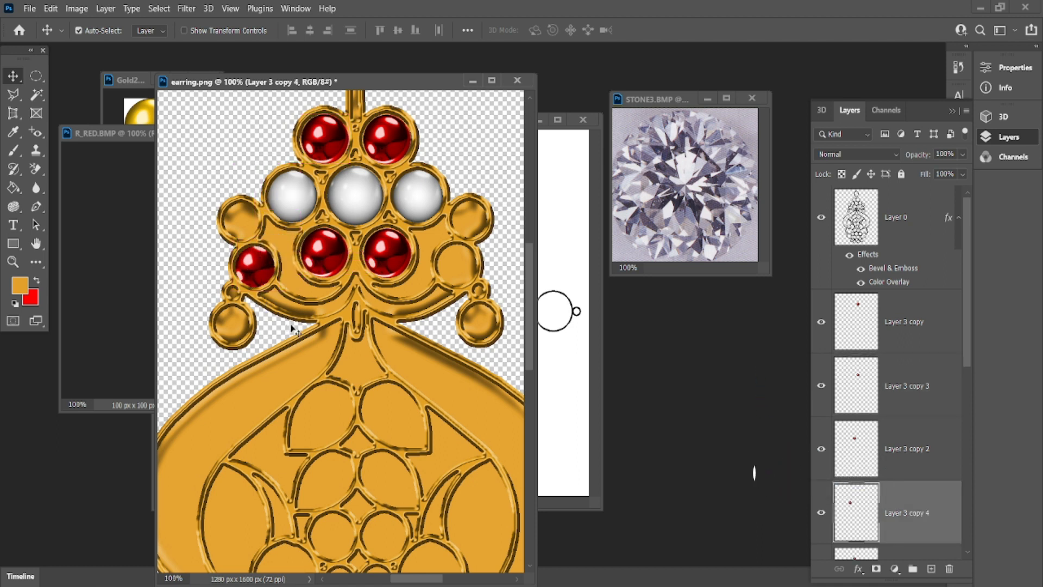
key(ctrl+t)
drag(278, 241, 267, 255)
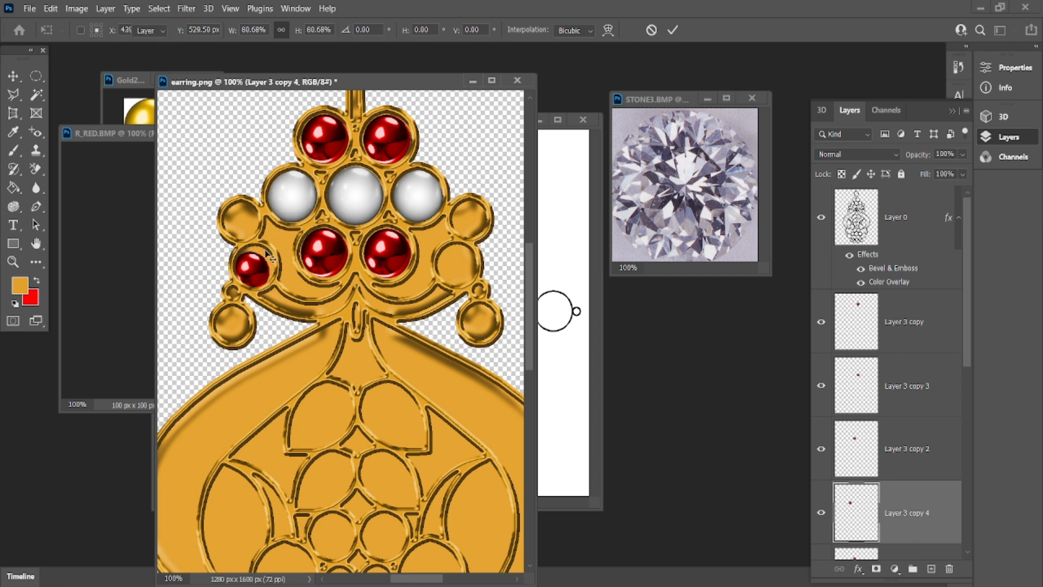
key(Return)
key(Right)
key(Up)
key(Right)
key(Right)
key(Up)
key(Up)
key(Left)
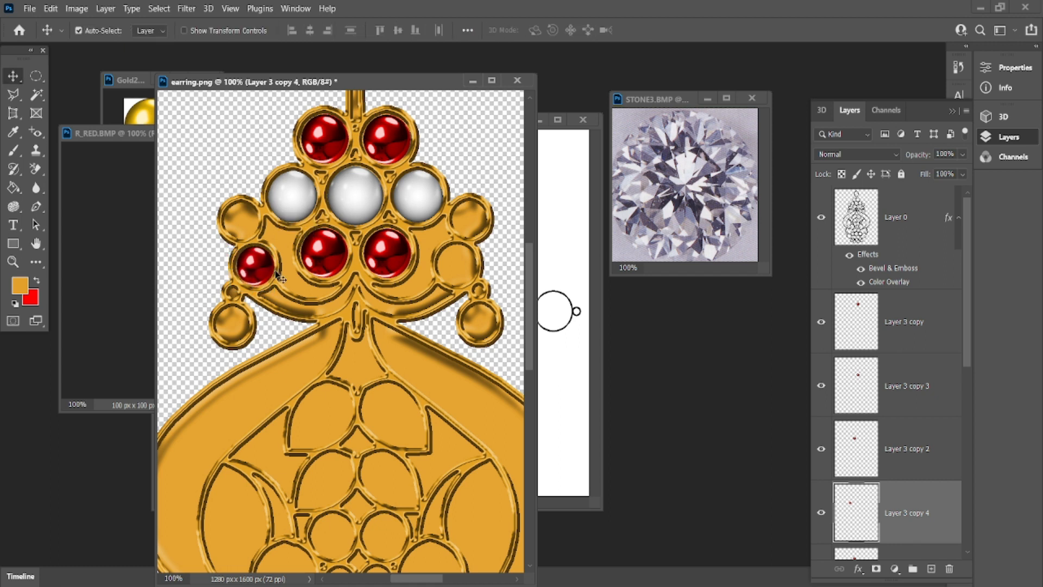
drag(262, 266, 248, 222)
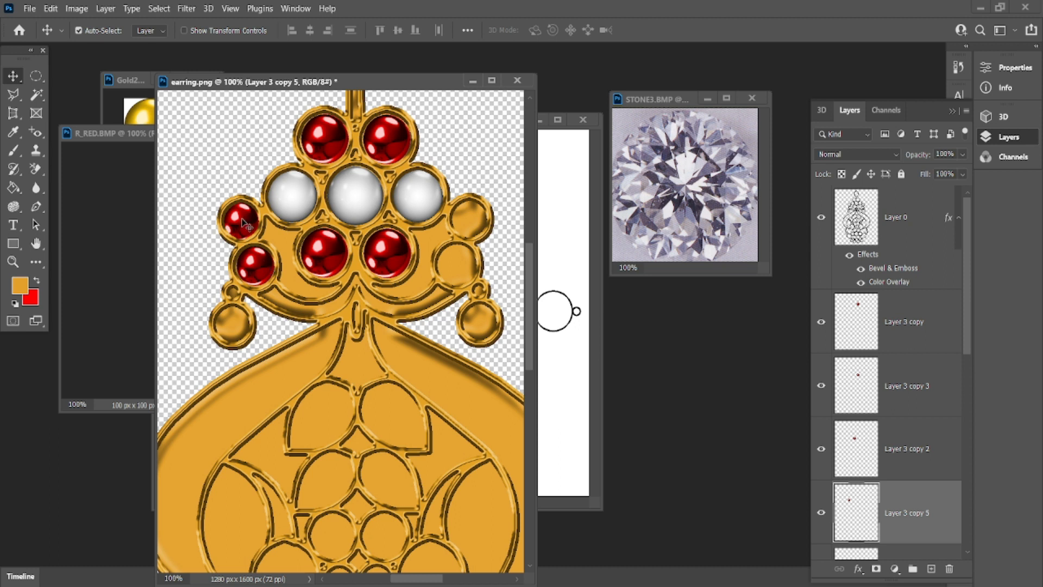
Duplicate the two outer-left red balls together to the other side of the earring and flip the copies horizontally.
shift+click(251, 266)
drag(252, 266, 497, 181)
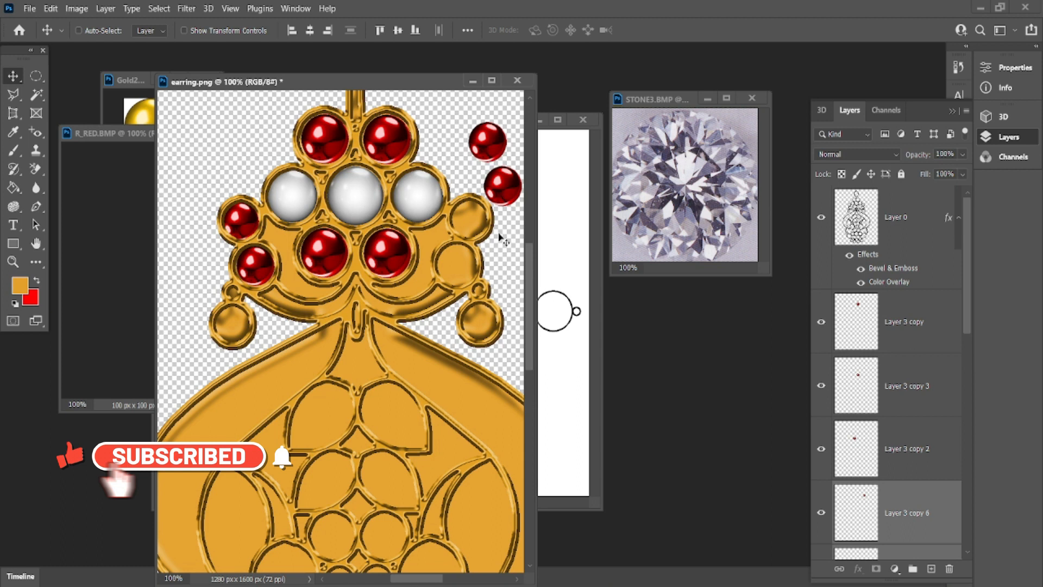
key(ctrl+t)
right_click(493, 151)
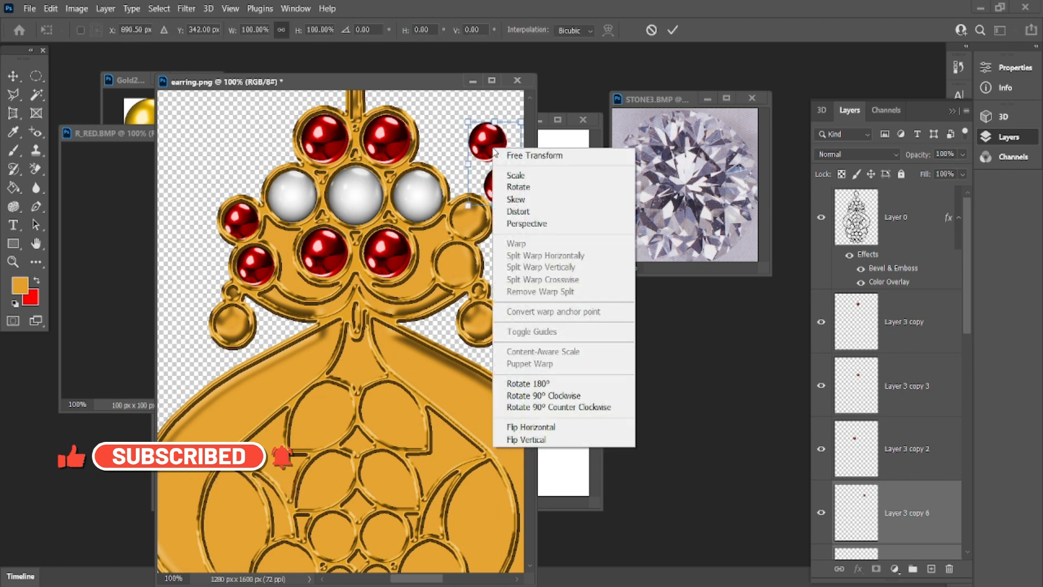
click(551, 428)
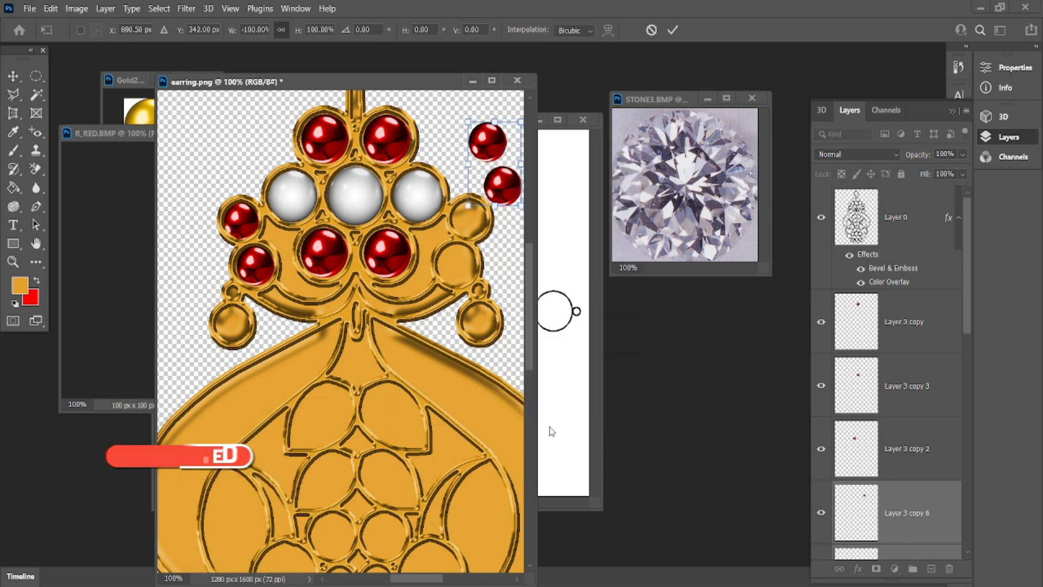
Move the flipped pair of red balls into the two outer-right circles and nudge it left to centre it in the rims.
drag(487, 176, 461, 258)
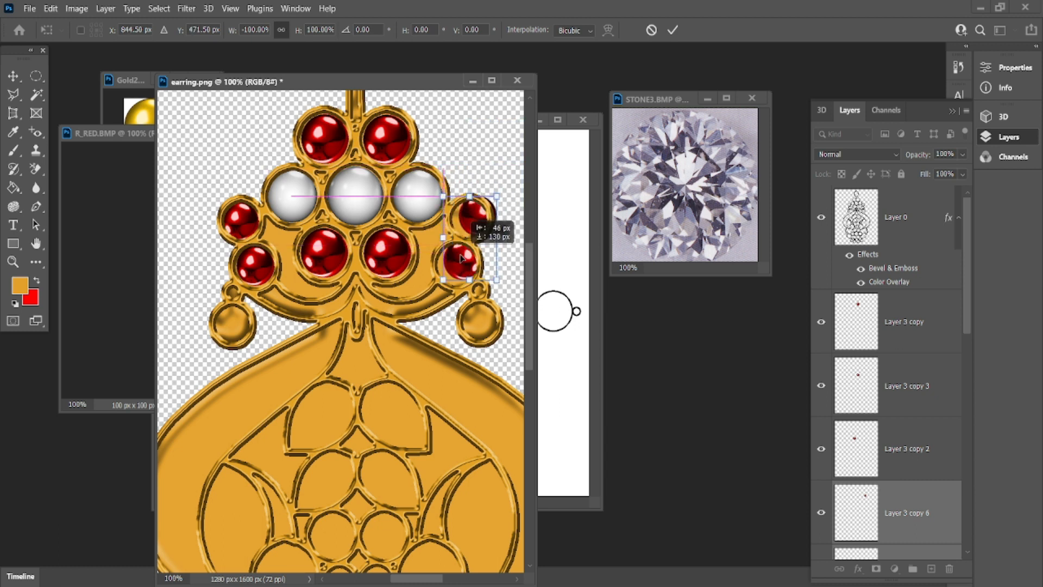
key(Return)
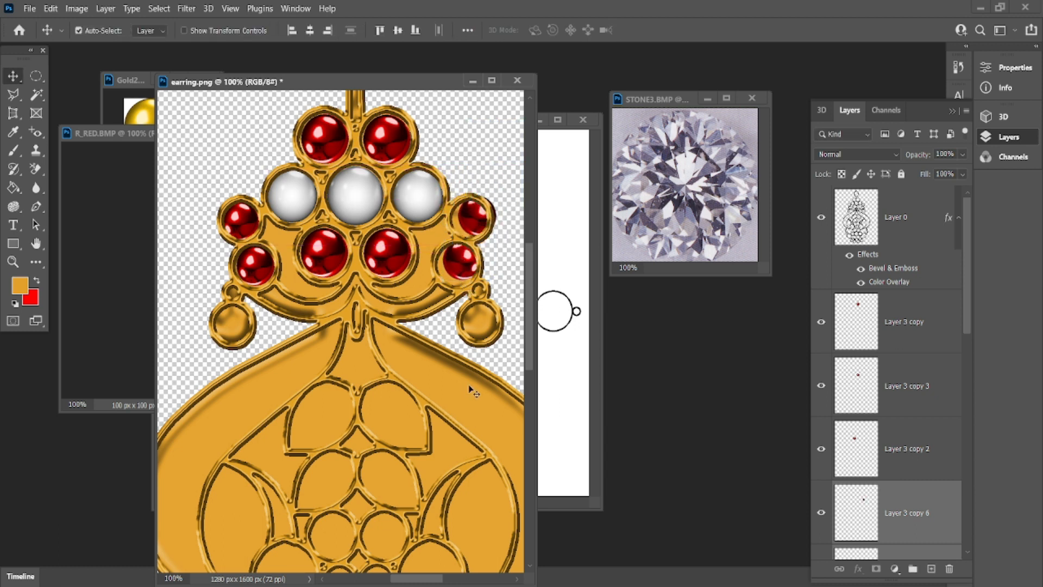
key(Left)
key(Left)
key(Left)
key(Left)
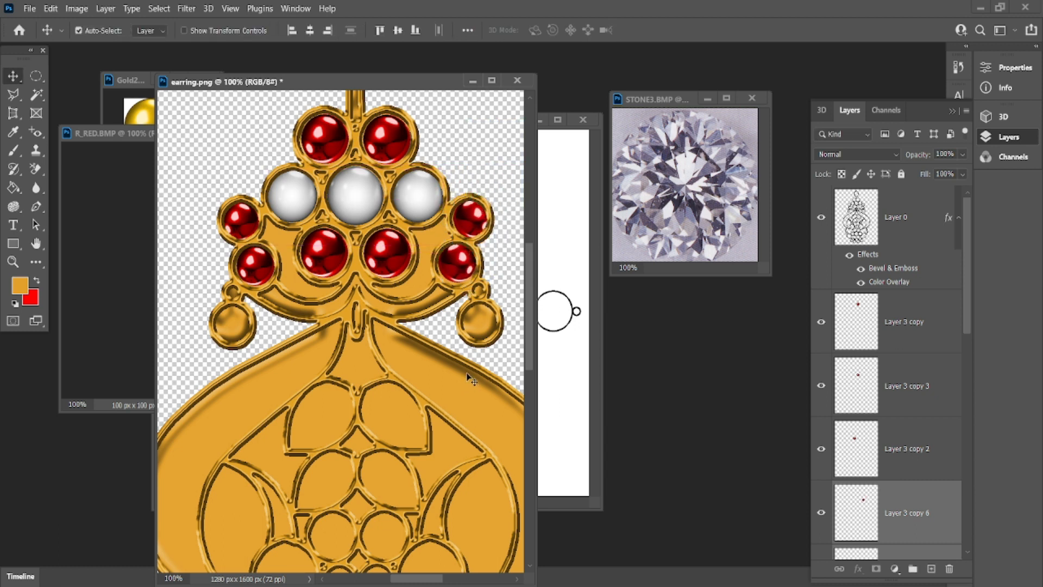
key(Left)
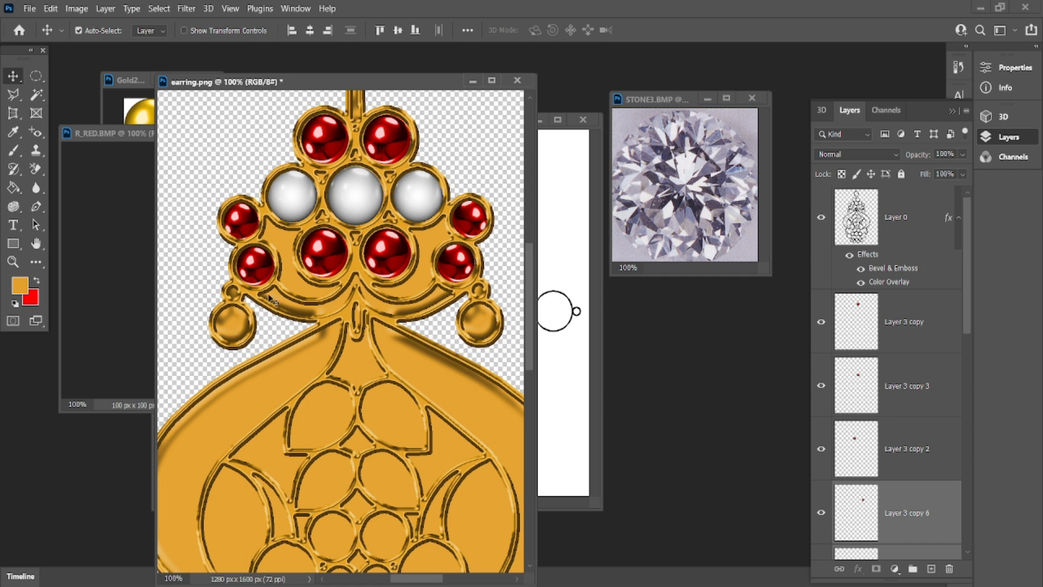
Duplicate the left pearl into the left hanging drop, scale and nudge it to fit, and copy it into the matching right drop.
drag(294, 201, 240, 327)
key(ctrl+t)
key(Return)
key(Up)
key(Up)
key(Left)
key(Left)
key(Left)
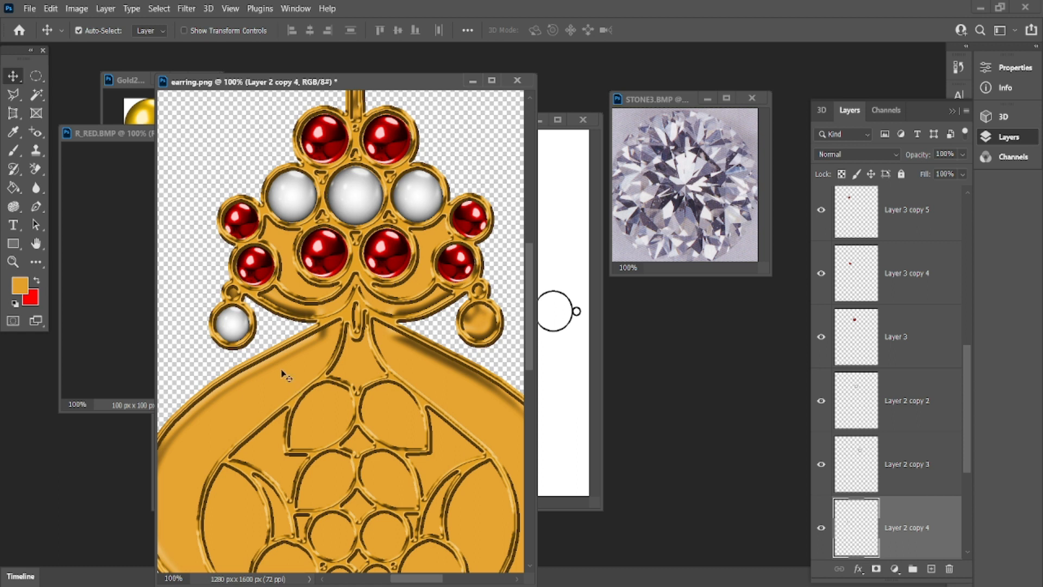
drag(242, 328, 490, 326)
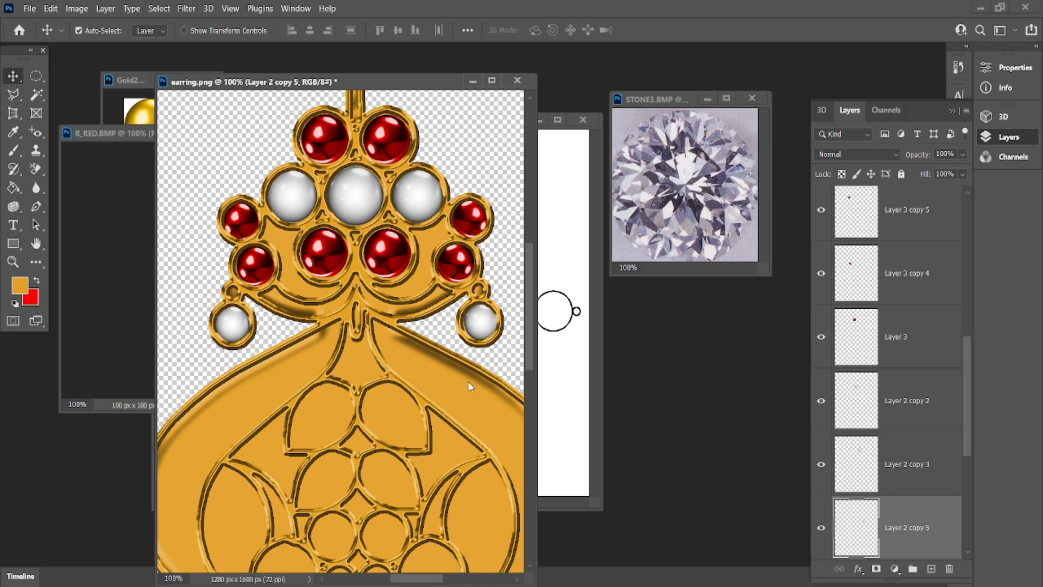
Enlarge the STONE3.BMP window and select the round centre of the diamond with the Elliptical Marquee tool.
key(ctrl+0)
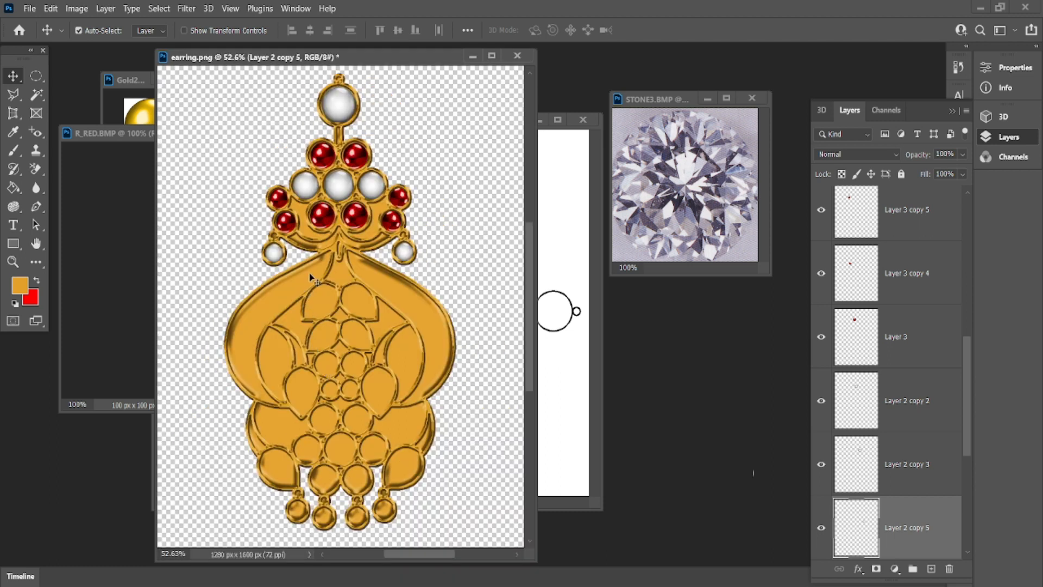
click(693, 152)
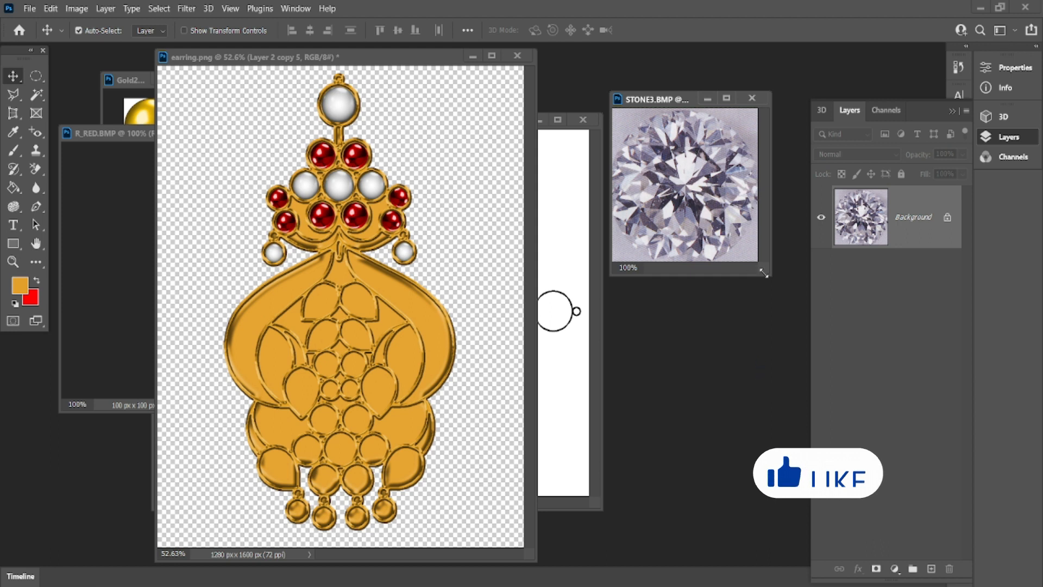
drag(767, 269, 792, 305)
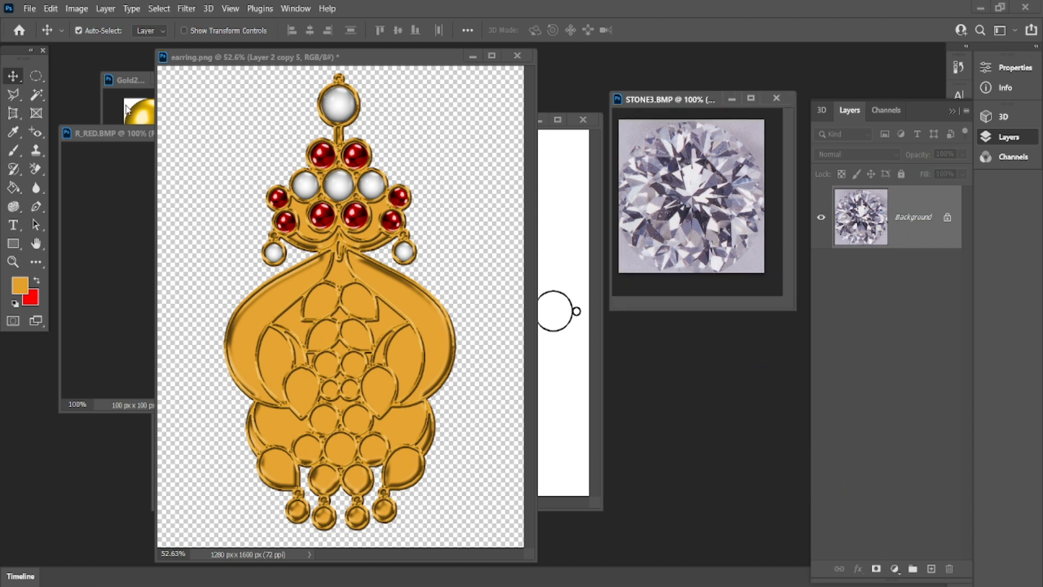
click(36, 77)
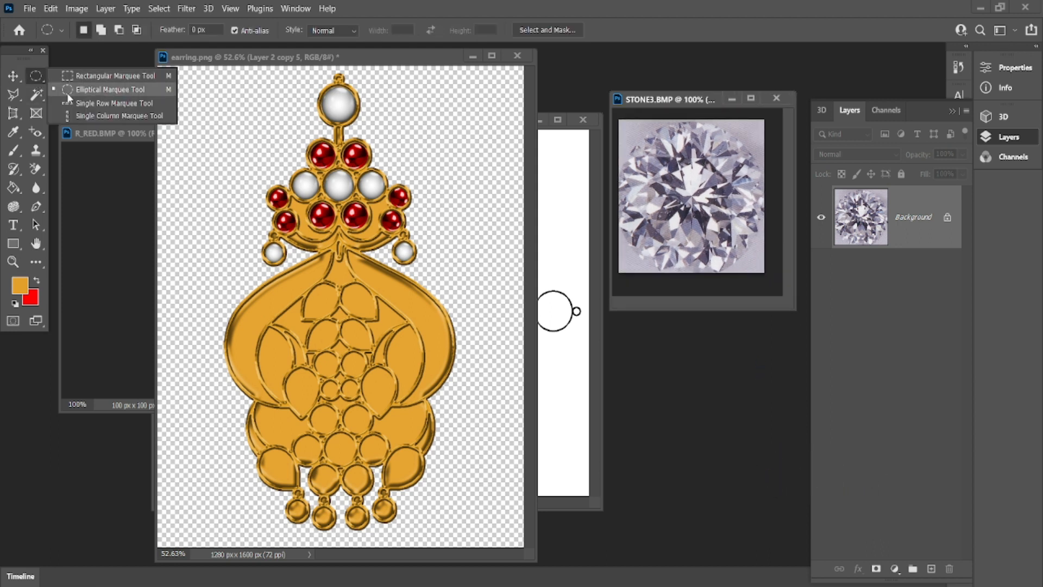
click(67, 91)
drag(632, 145, 750, 293)
drag(666, 191, 679, 296)
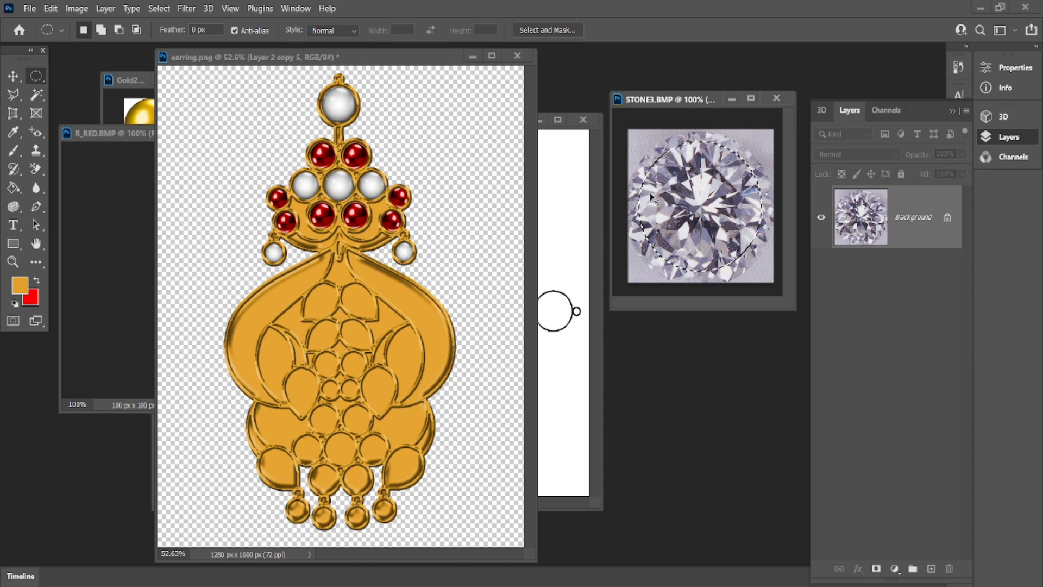
Copy the selected diamond into the earring document and scale it down at the upper end of the left gold band.
click(13, 76)
click(228, 175)
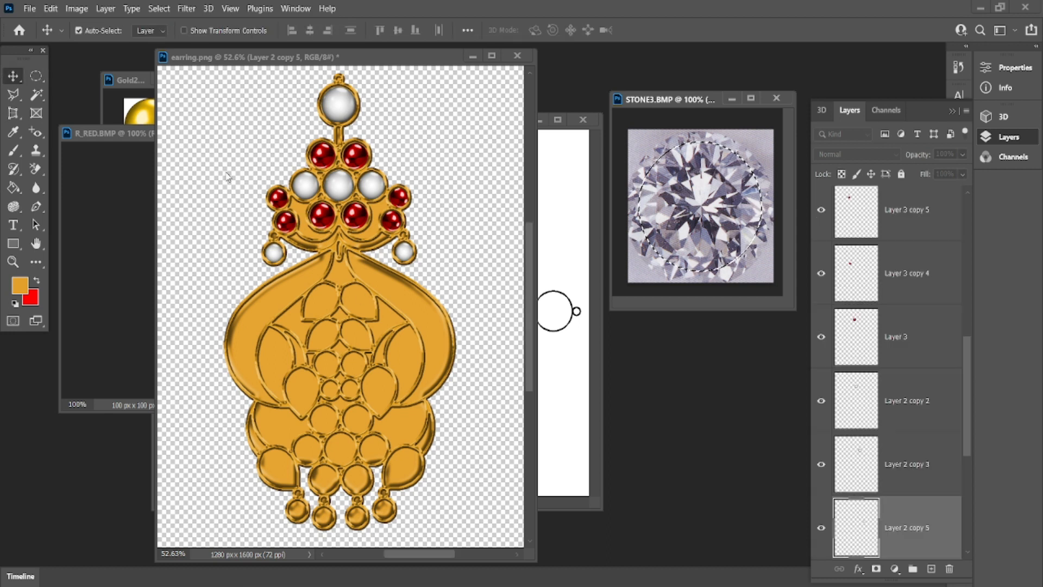
key(ctrl+v)
drag(344, 306, 322, 267)
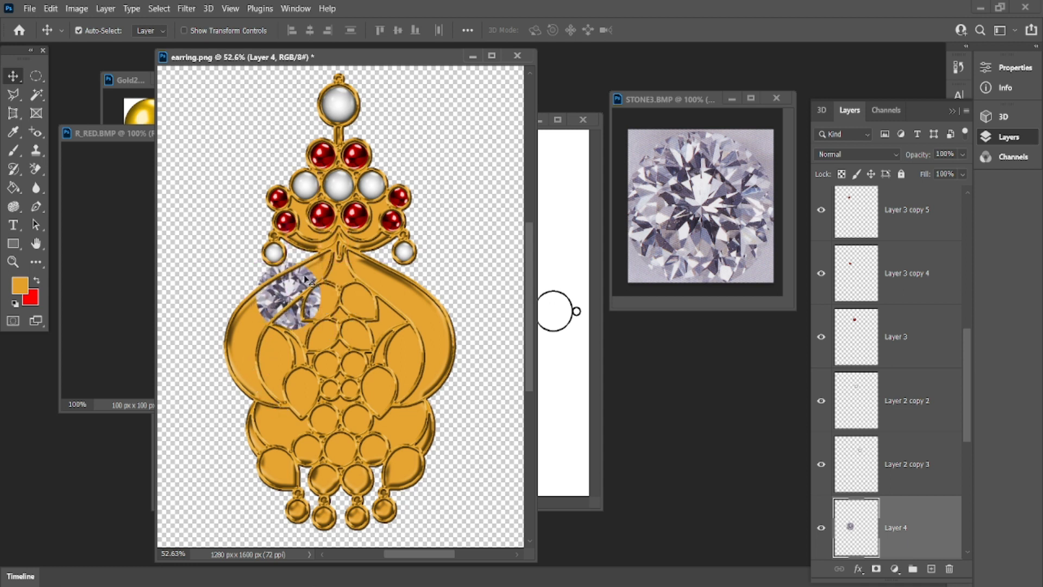
key(ctrl+t)
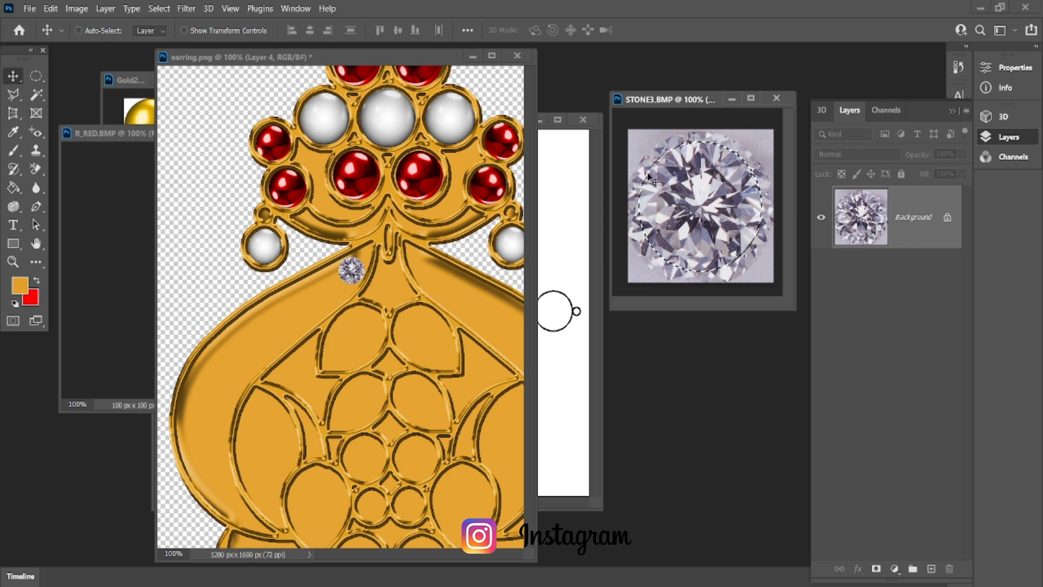
Paste another diamond into the earring, scale it to 31.50% and place it just below the smallest diamond on the left band.
key(ctrl+Tab)
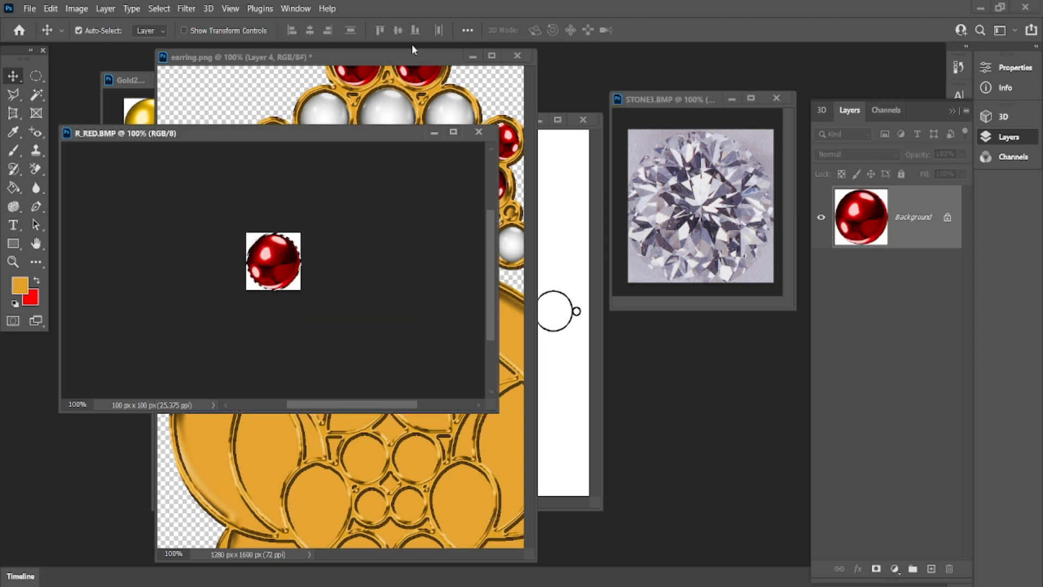
key(ctrl+Tab)
key(ctrl+v)
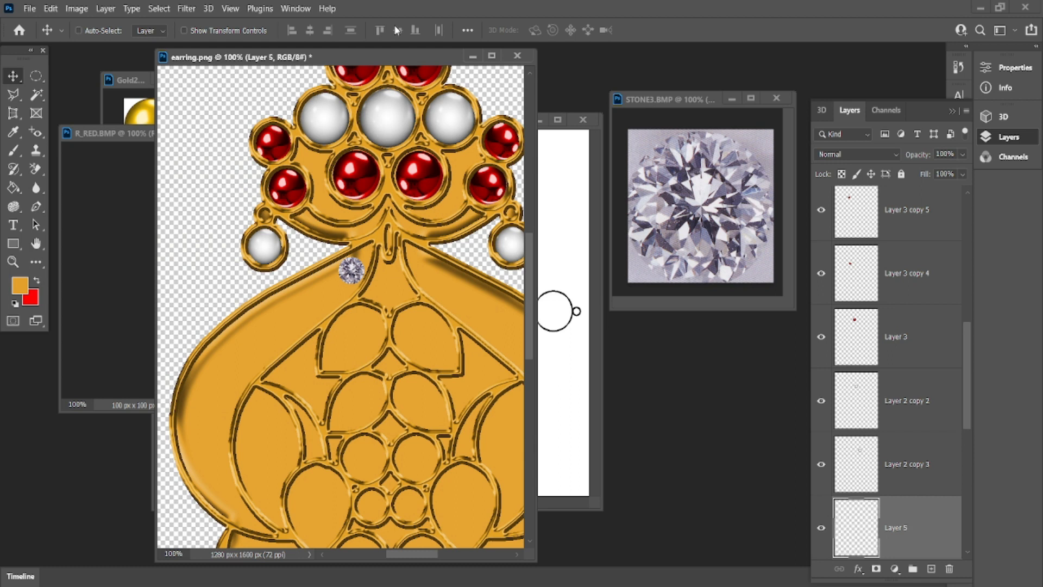
drag(314, 318, 281, 335)
key(ctrl+t)
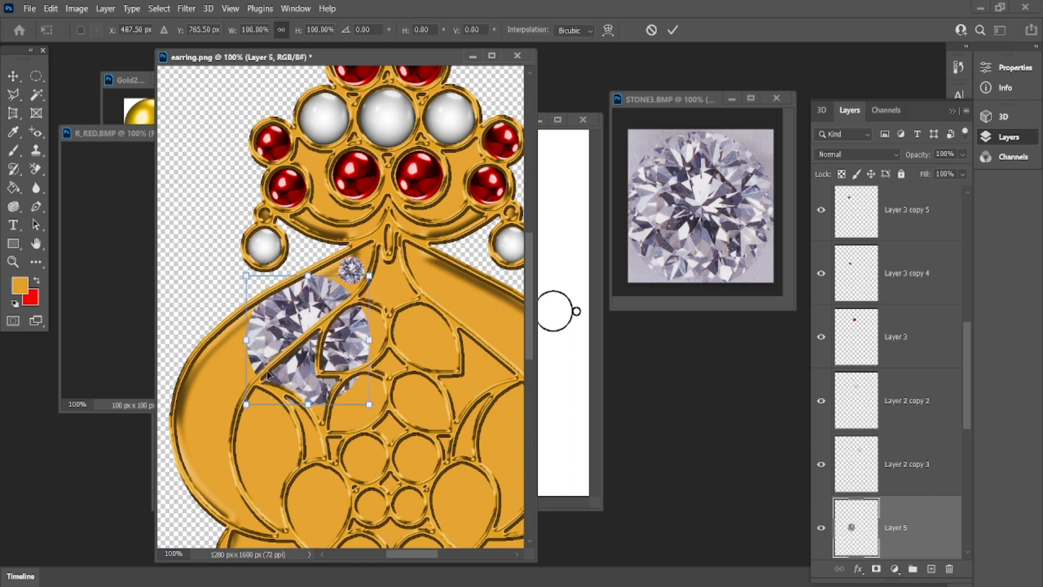
drag(244, 404, 370, 348)
drag(355, 289, 328, 285)
key(Down)
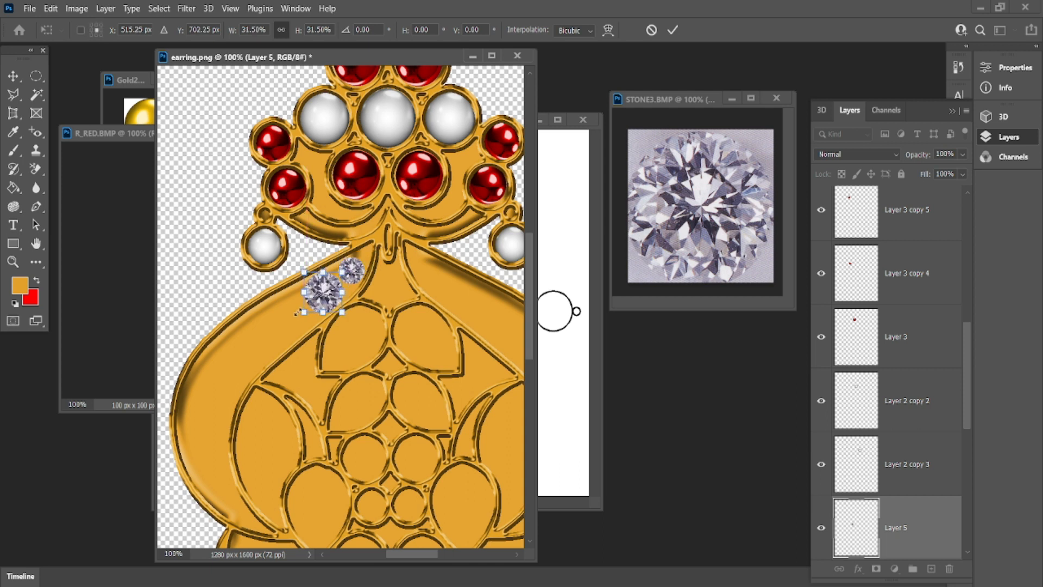
key(Return)
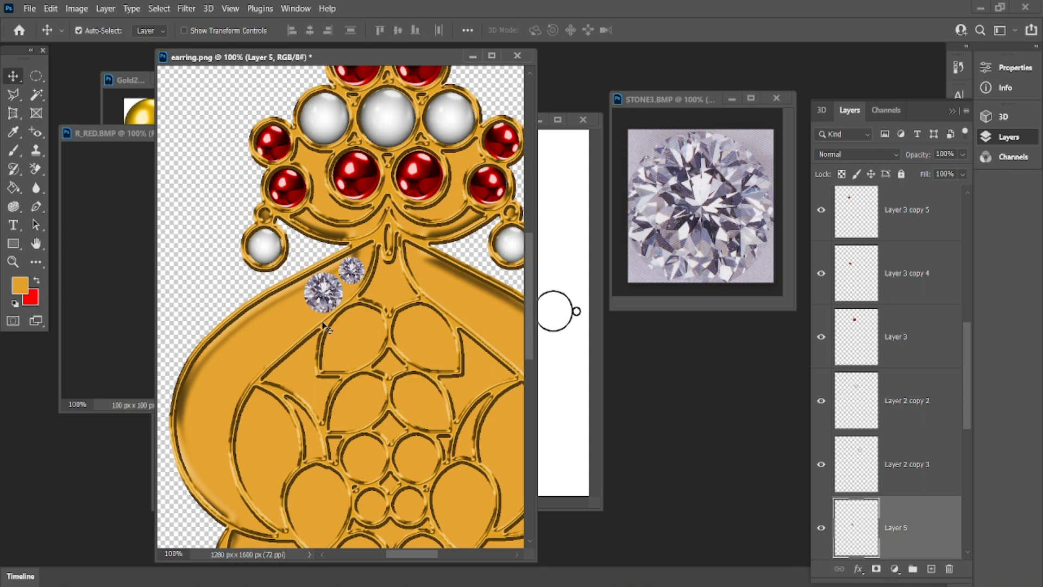
Duplicate the second diamond further down the left band and nudge the copy right and up beside it.
drag(309, 308, 269, 334)
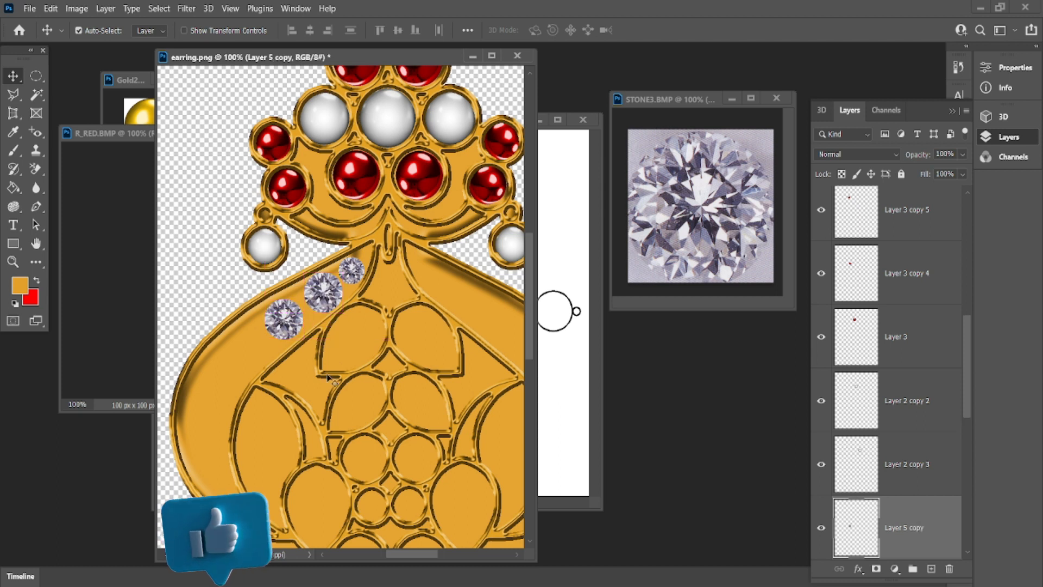
key(Right)
key(Right)
key(Right)
key(Right)
key(Right)
key(Up)
key(Up)
key(Up)
key(Up)
key(Up)
key(Down)
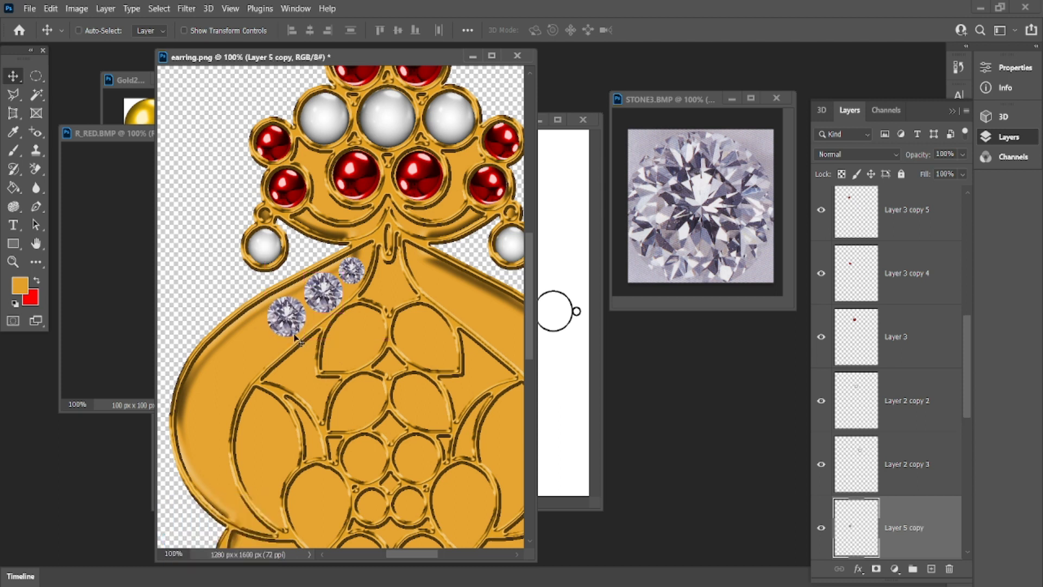
Scale up the third diamond to fill the wider part of the band and nudge it up into place.
key(ctrl+t)
drag(268, 338, 253, 349)
key(Return)
key(Up)
key(Up)
key(Up)
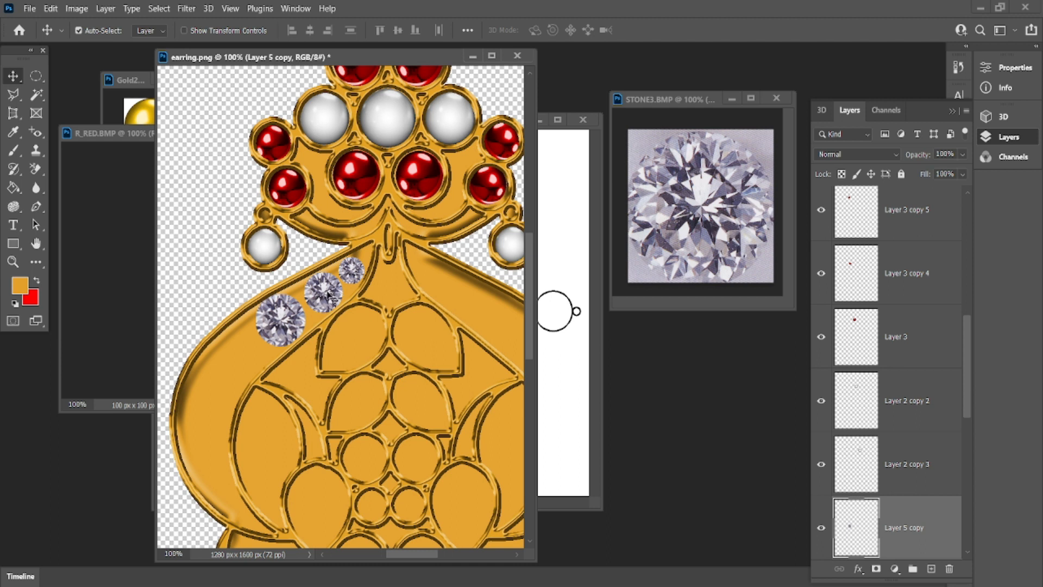
Duplicate the large diamond three times down the curve of the left band, nudging the copies into line.
click(328, 294)
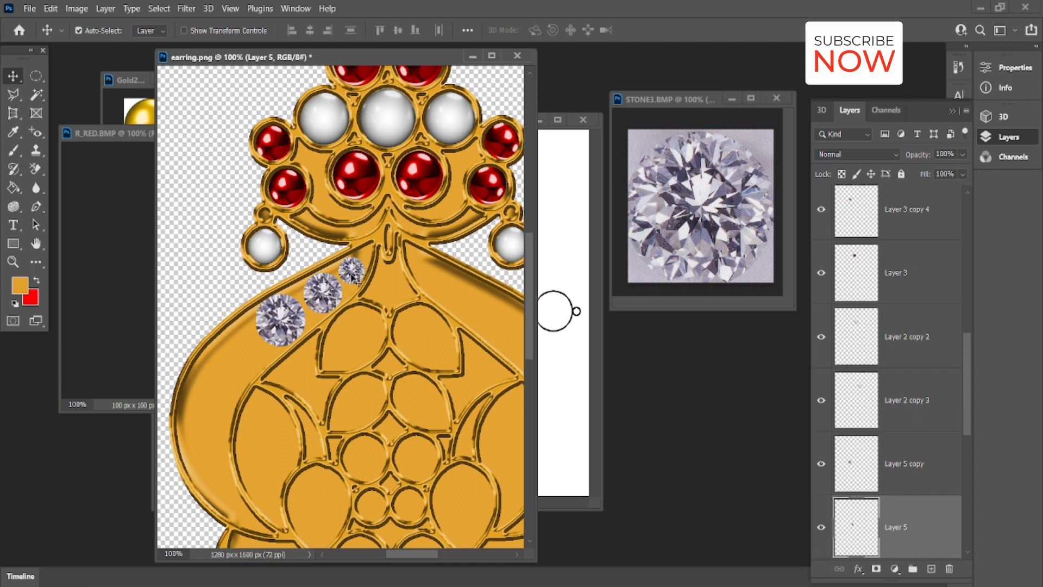
drag(273, 336, 236, 363)
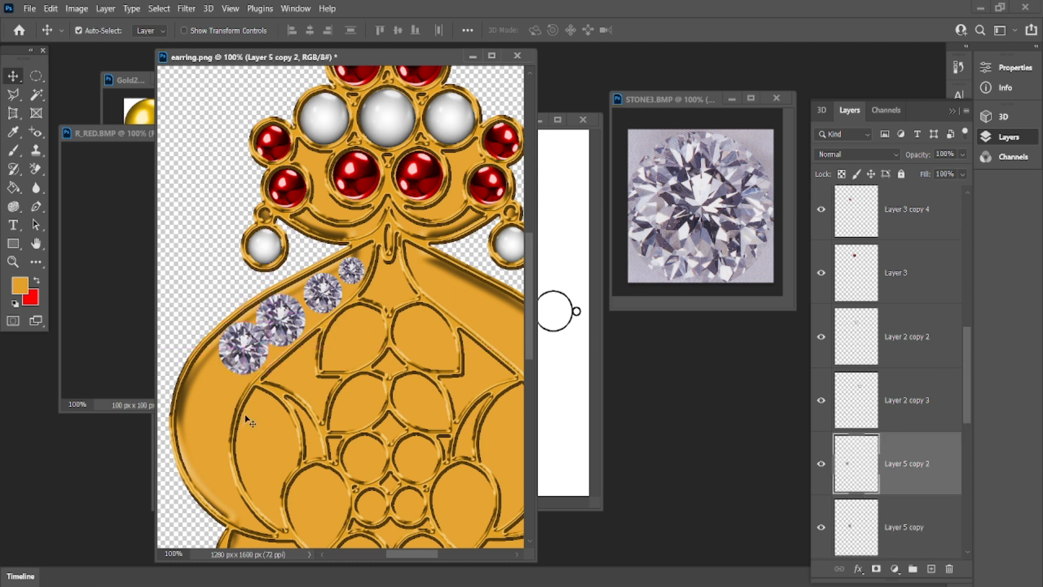
key(Down)
key(Down)
key(Down)
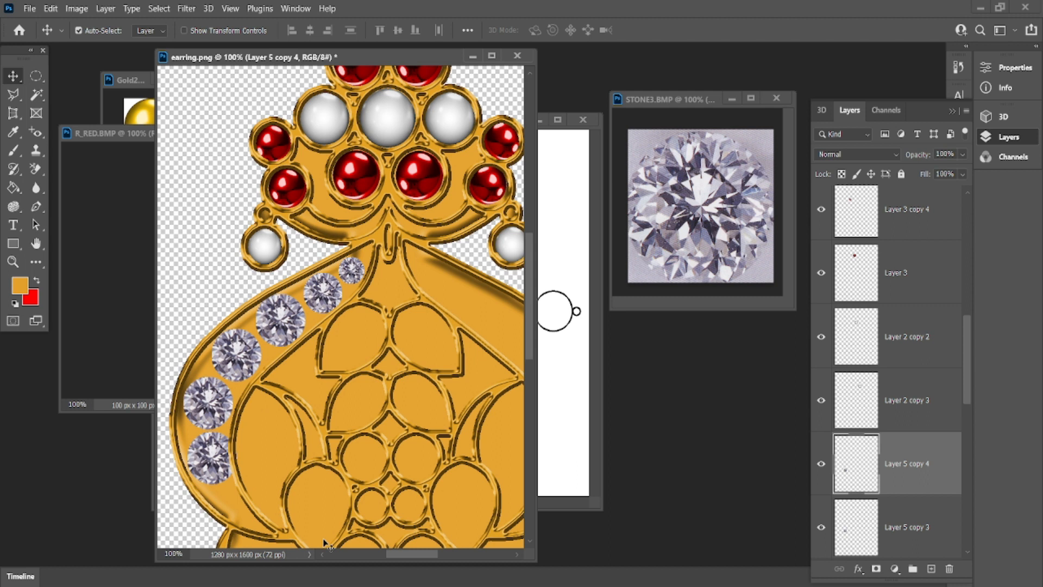
Replace the lowest large diamond with a copy of the medium diamond and end the row with a copy of the smallest one.
click(317, 297)
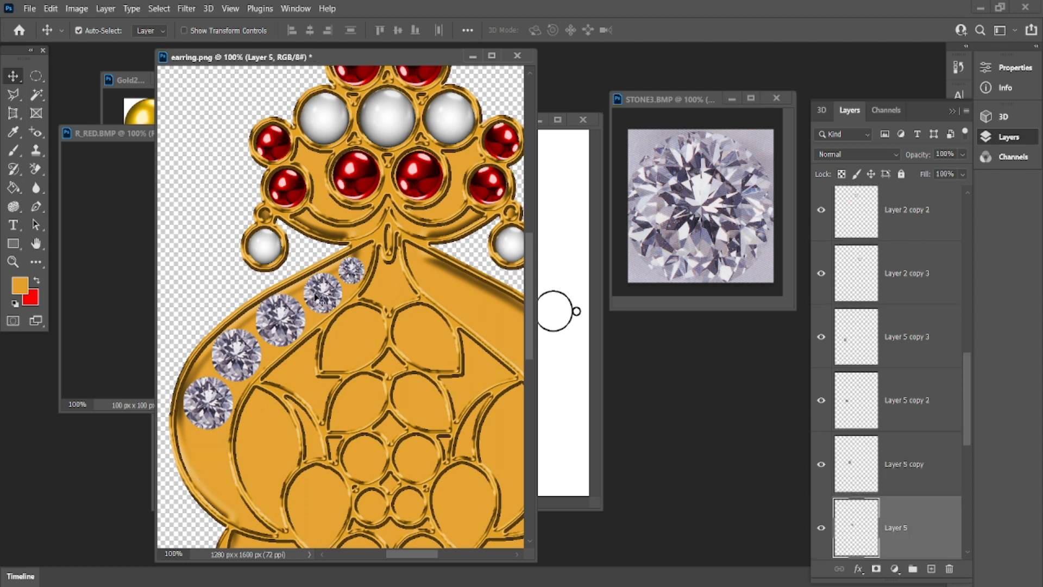
drag(316, 296, 202, 459)
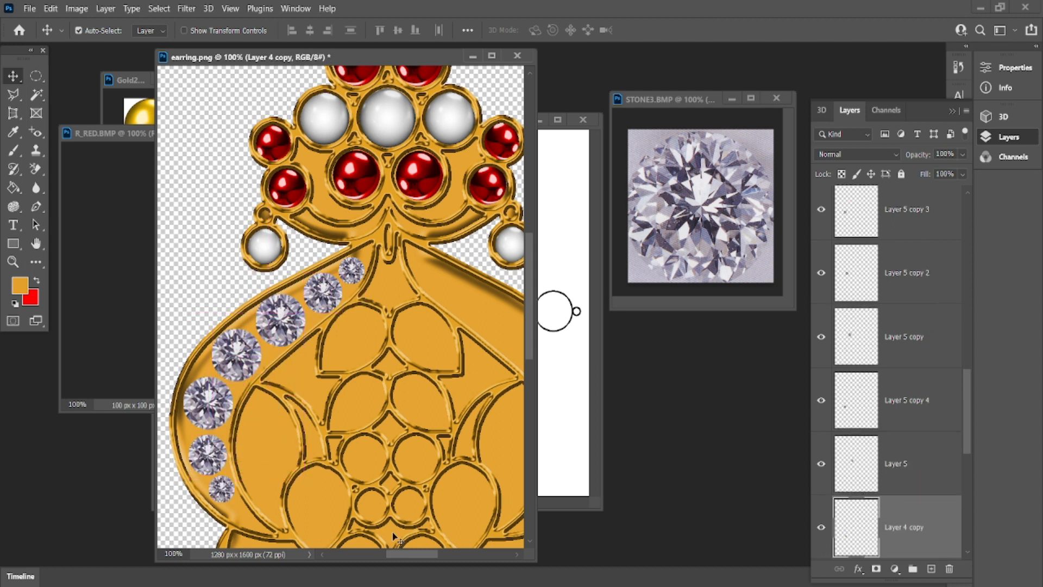
key(ctrl+0)
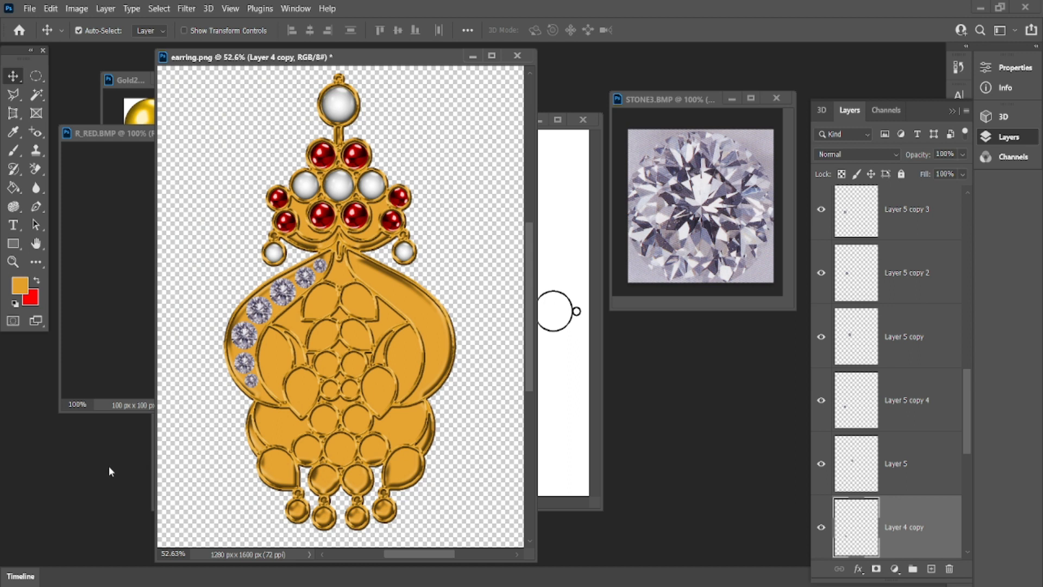
Open the gold ball image GOLD.BMP from the Gems & Pearl folder.
key(ctrl+o)
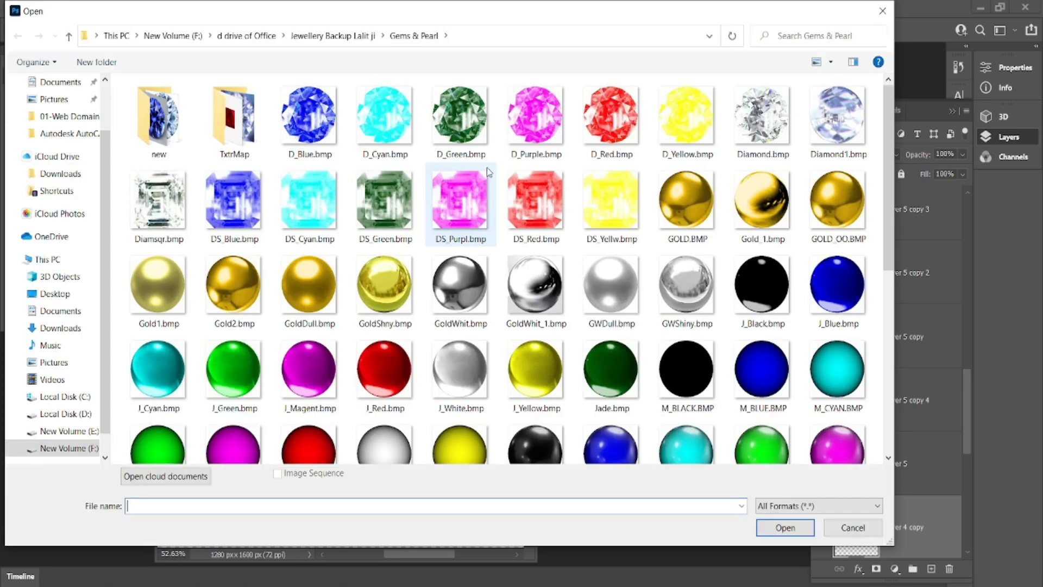
scroll(520, 250, down, 5)
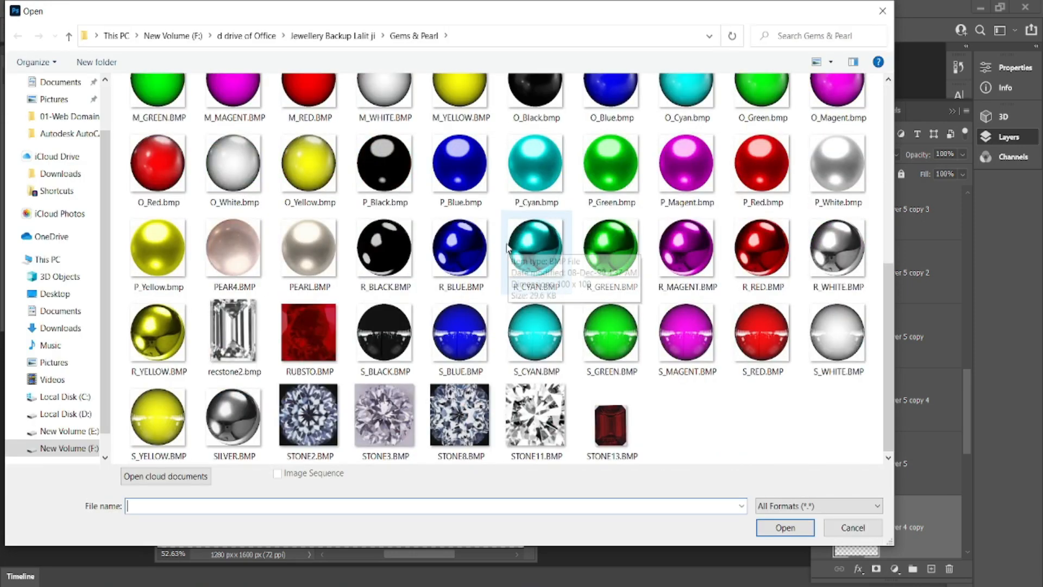
scroll(514, 248, up, 5)
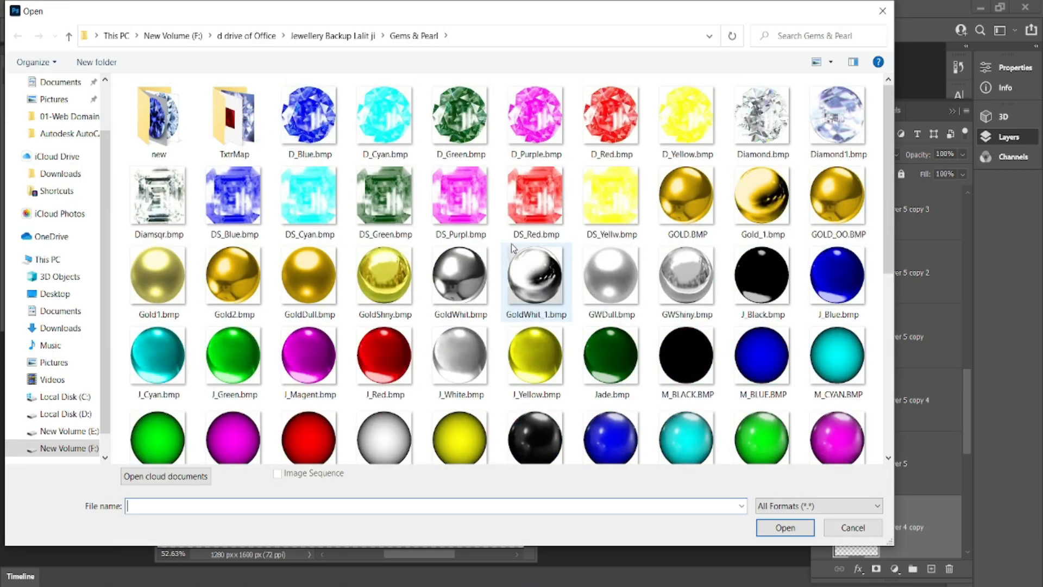
click(716, 217)
click(799, 527)
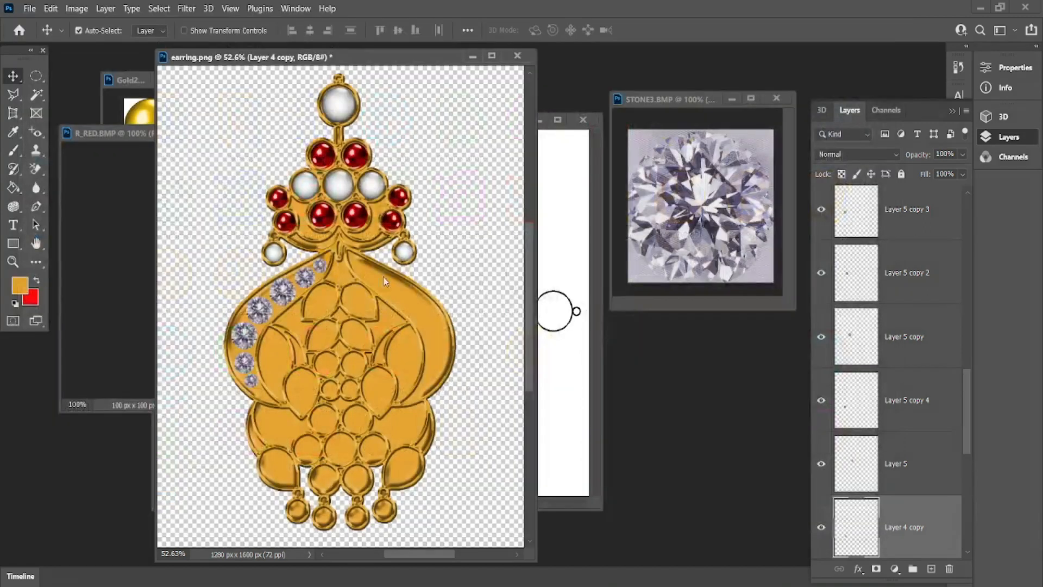
Select the white corners around the gold ball with the Magic Wand and invert the selection to isolate the ball.
click(37, 94)
click(135, 183)
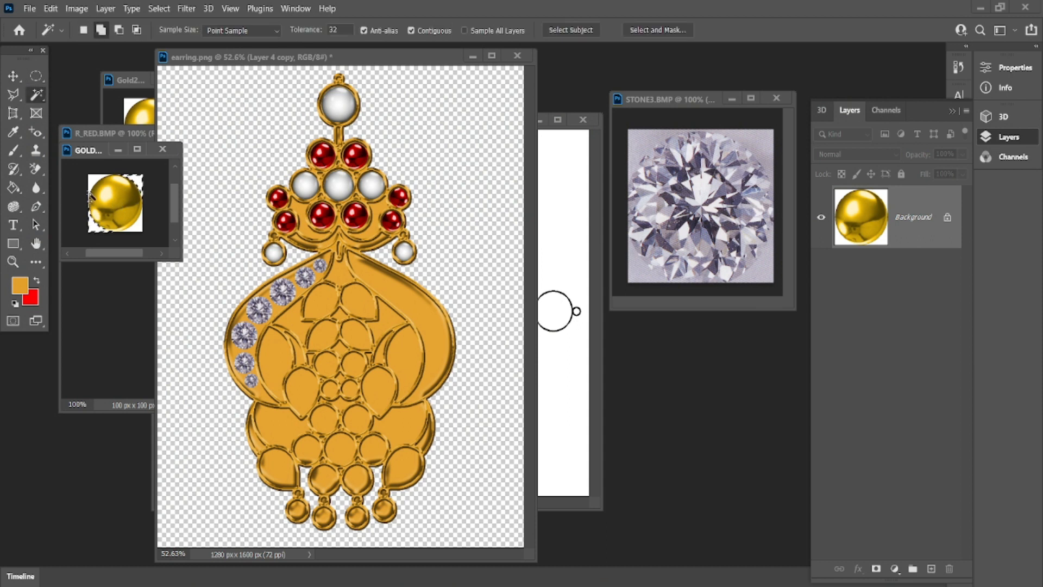
shift+click(90, 178)
shift+click(138, 227)
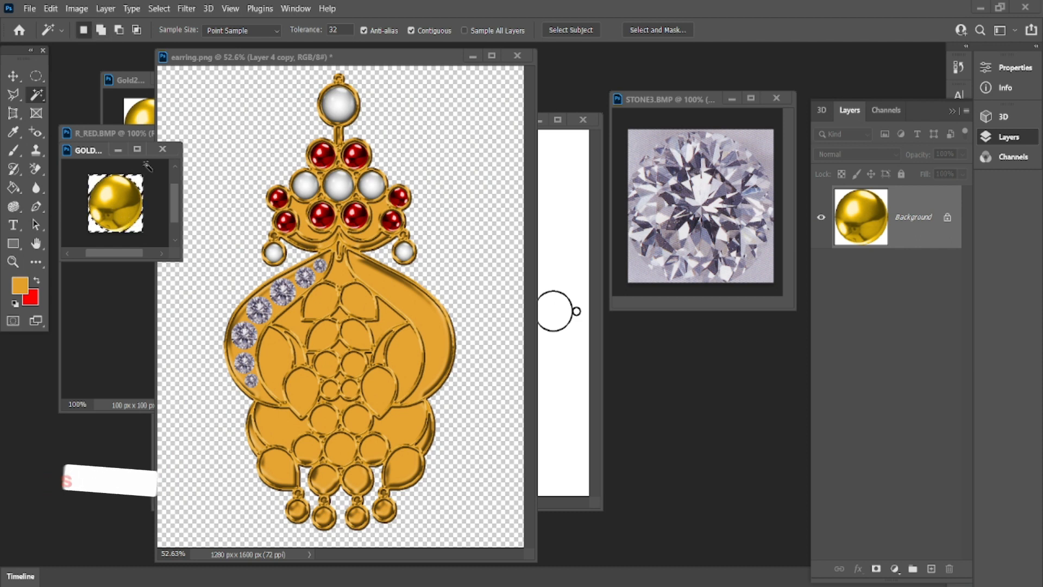
click(159, 8)
click(170, 61)
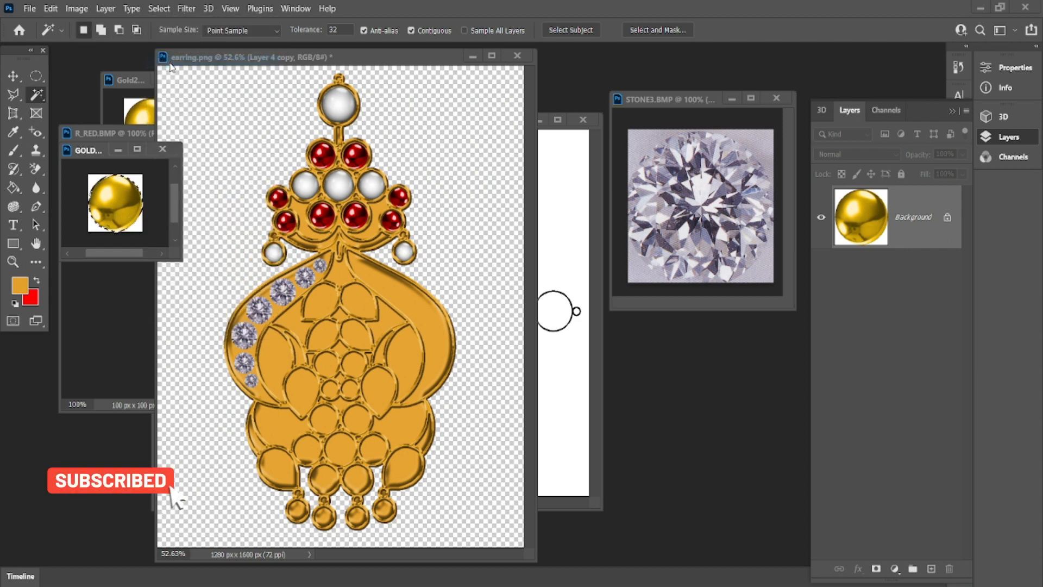
Bring the selected gold ball into the earring image and scale it to 24.75% as a bead above the band's uppermost small diamond.
click(13, 76)
drag(117, 195, 237, 282)
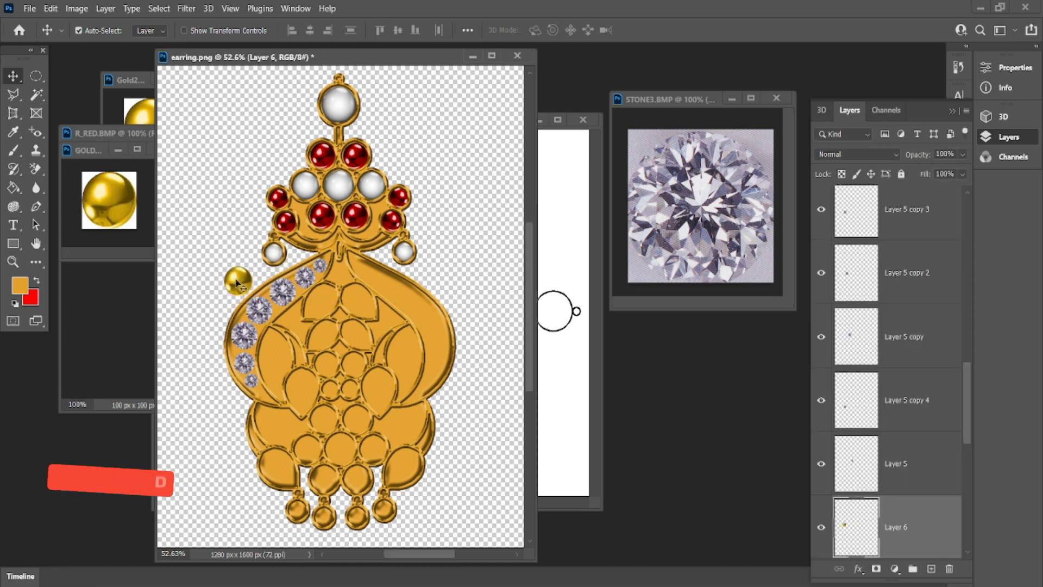
key(ctrl+t)
key(ctrl+plus)
key(ctrl+plus)
key(ctrl+plus)
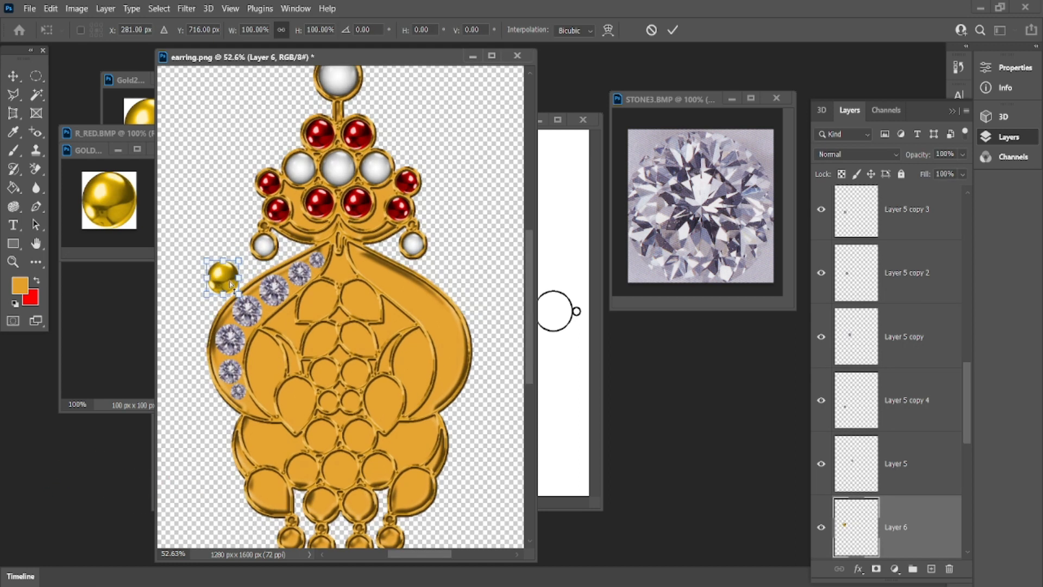
drag(299, 291, 361, 308)
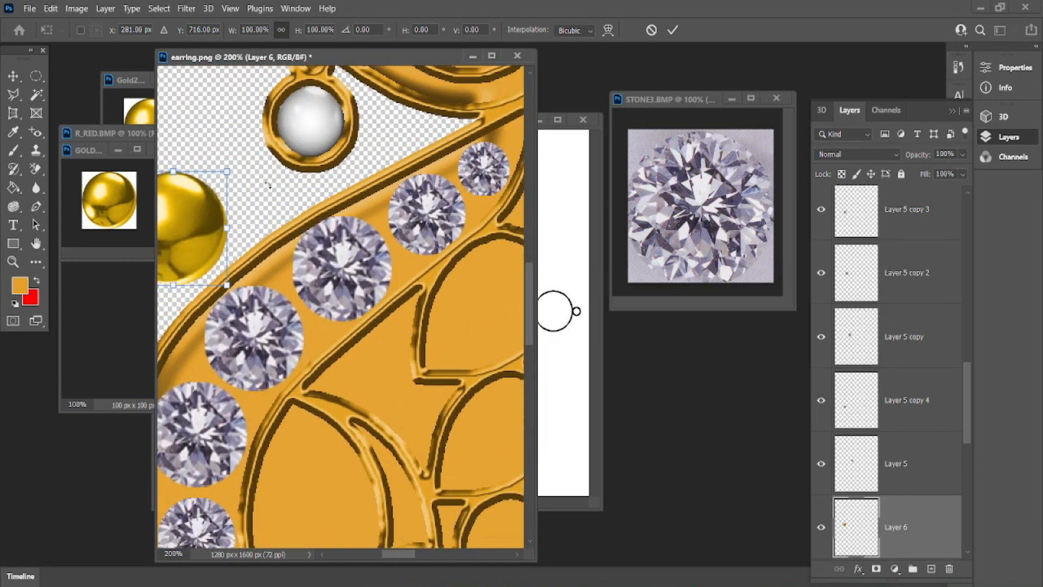
drag(229, 173, 519, 132)
drag(417, 213, 316, 248)
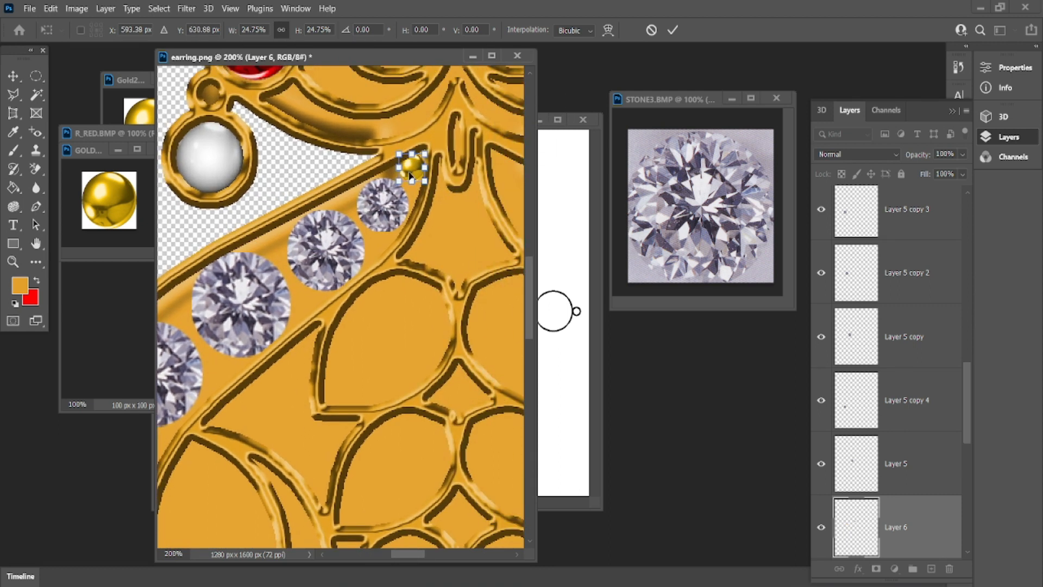
key(ctrl+plus)
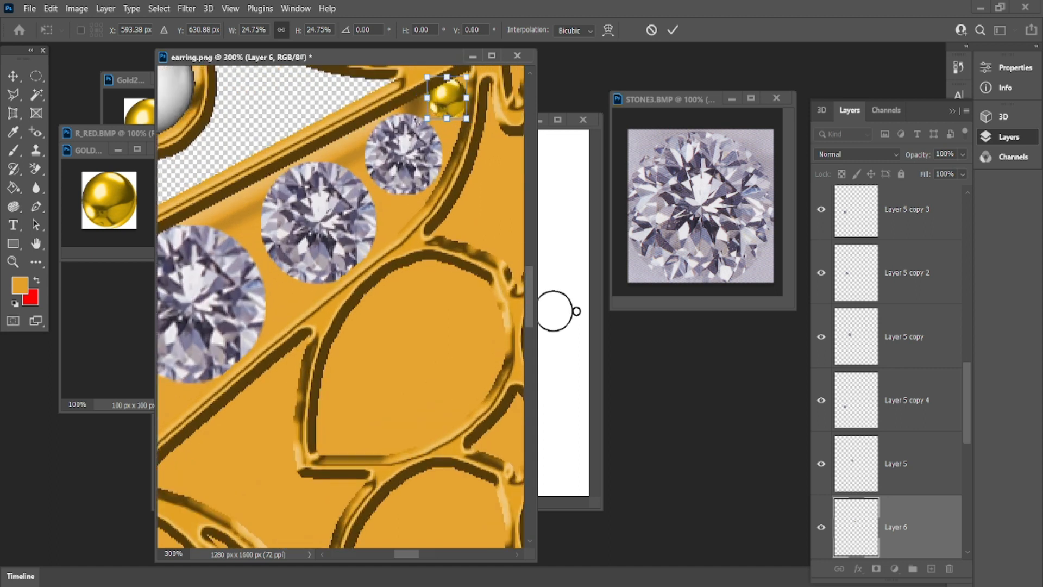
key(Return)
Duplicate the gold bead between the diamonds down the left band, ending the row with a tiny extra diamond and a last bead.
drag(454, 98, 367, 182)
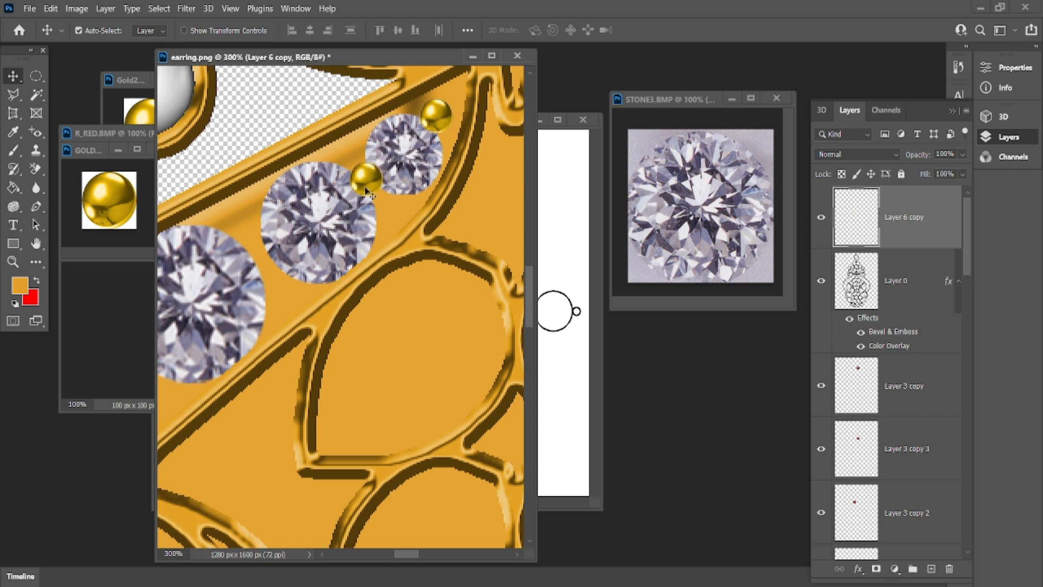
drag(356, 186, 262, 255)
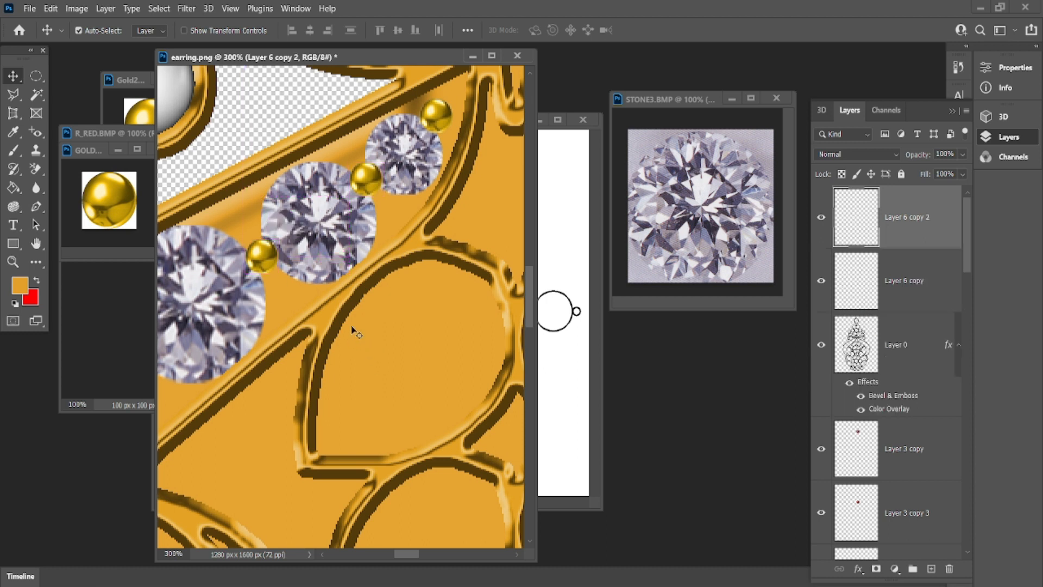
drag(399, 311, 550, 210)
drag(410, 162, 275, 256)
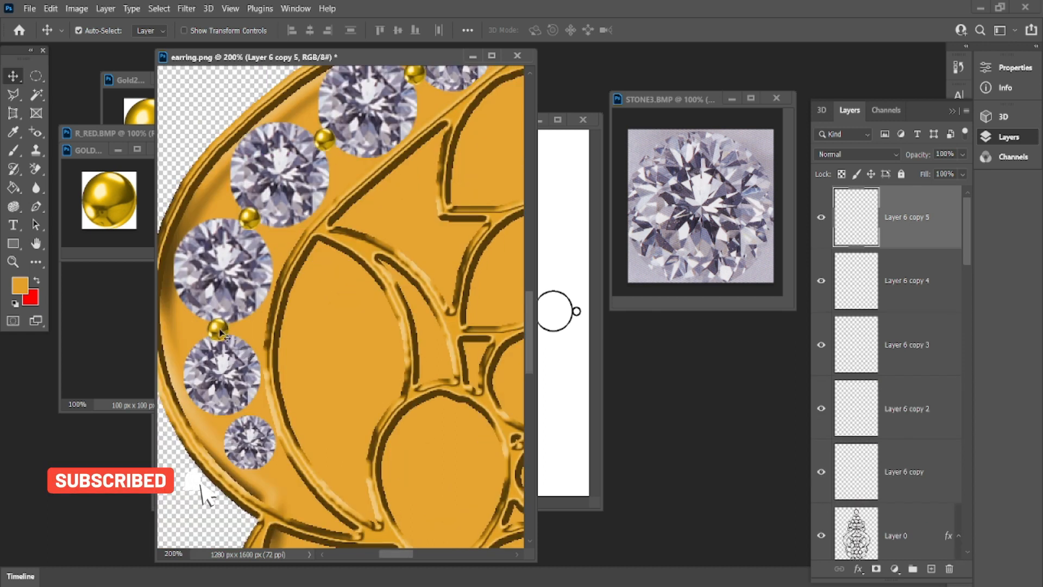
drag(220, 332, 285, 501)
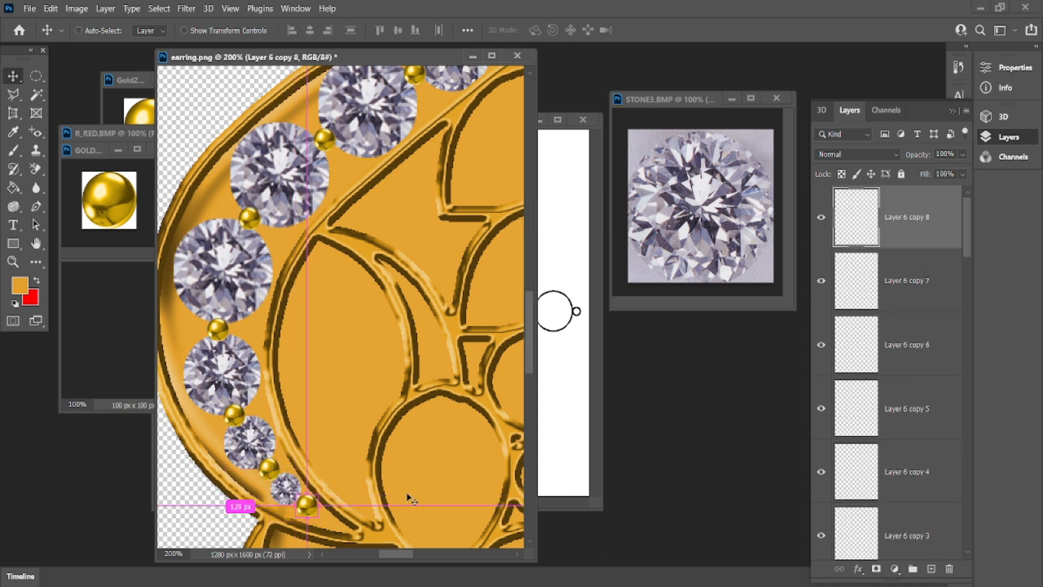
key(ctrl+0)
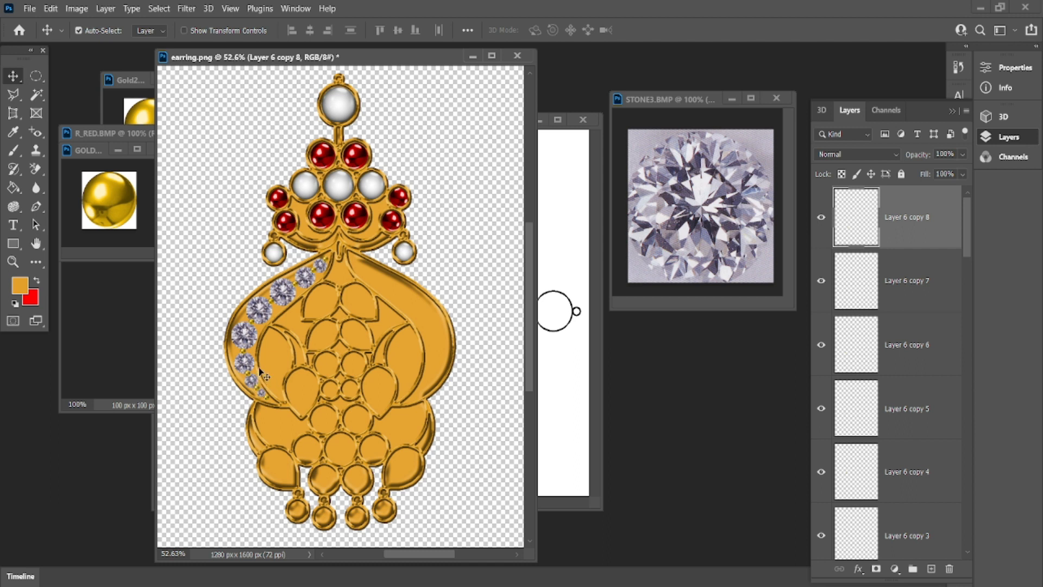
Select all the diamond and gold bead layers along the left band together, viewing the earring in full screen mode.
key(f)
key(ctrl+plus)
key(ctrl+plus)
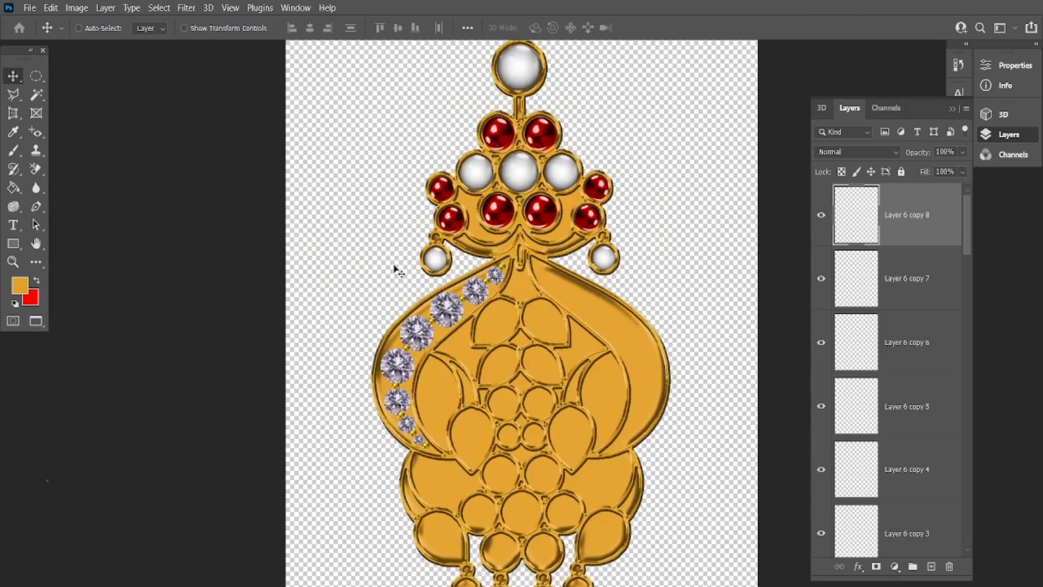
key(ctrl+plus)
key(ctrl+plus)
key(ctrl+plus)
key(ctrl+plus)
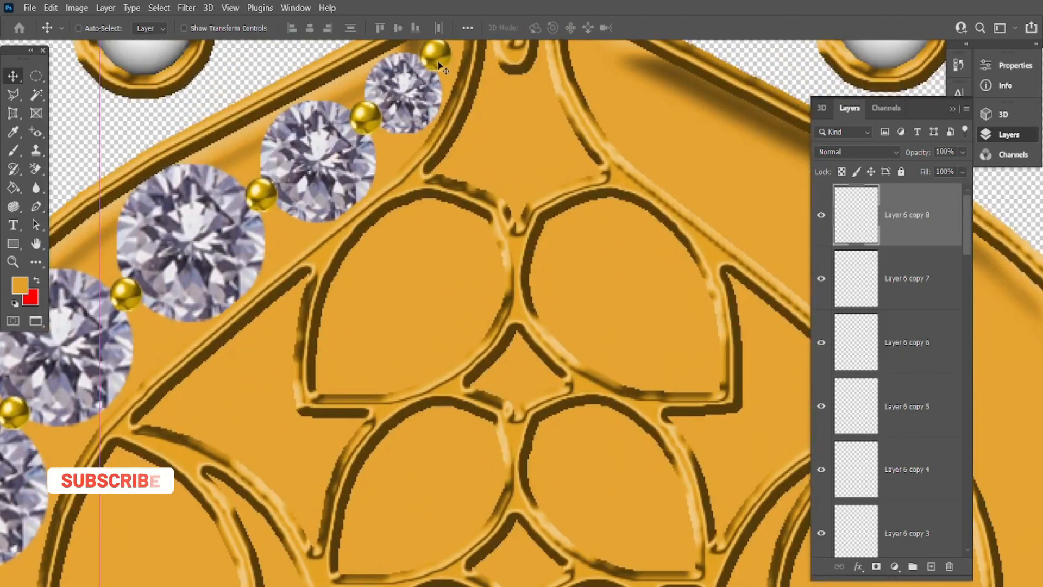
ctrl+click(438, 63)
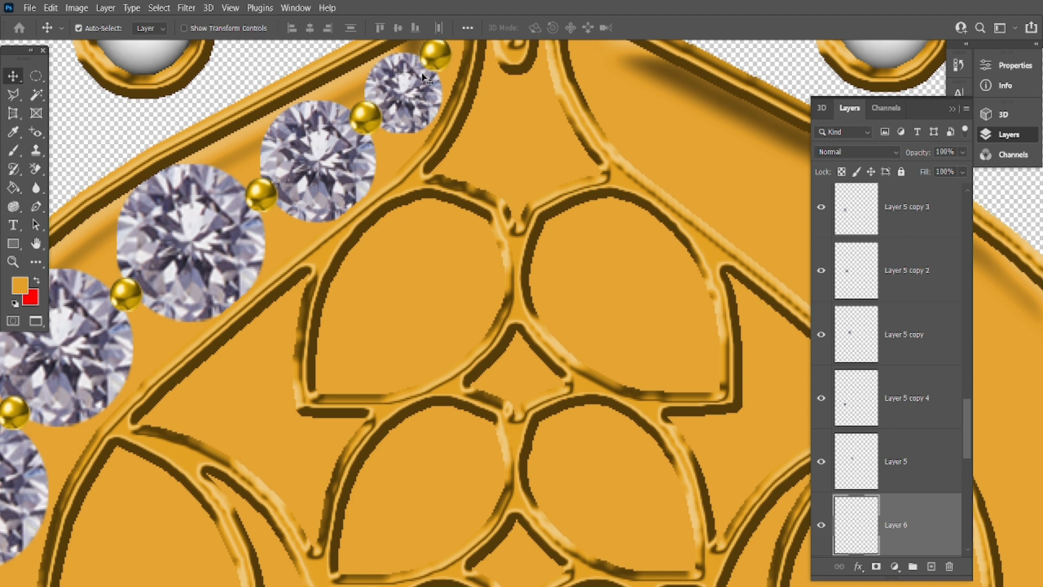
click(261, 191)
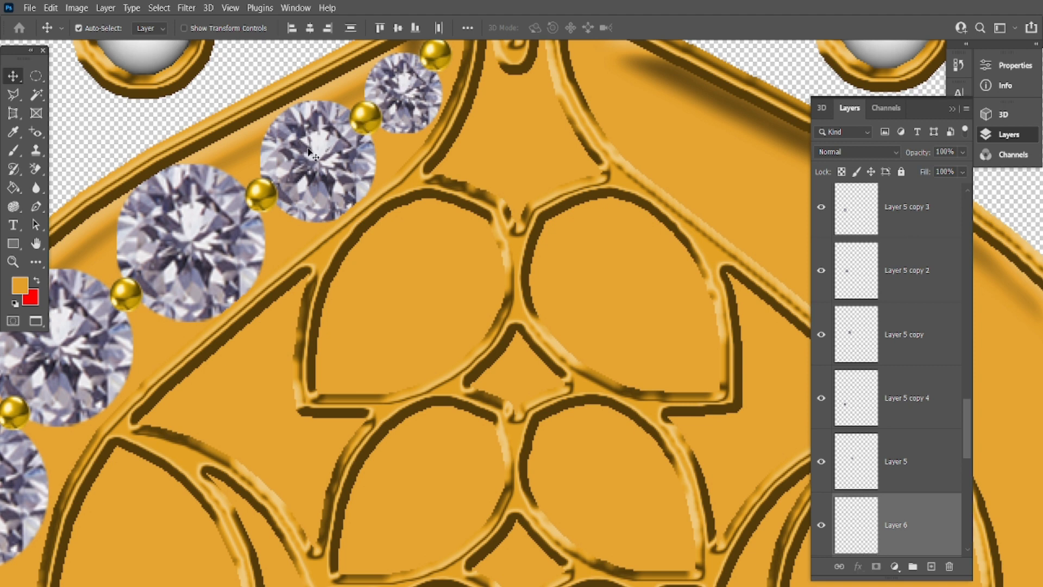
shift+click(124, 299)
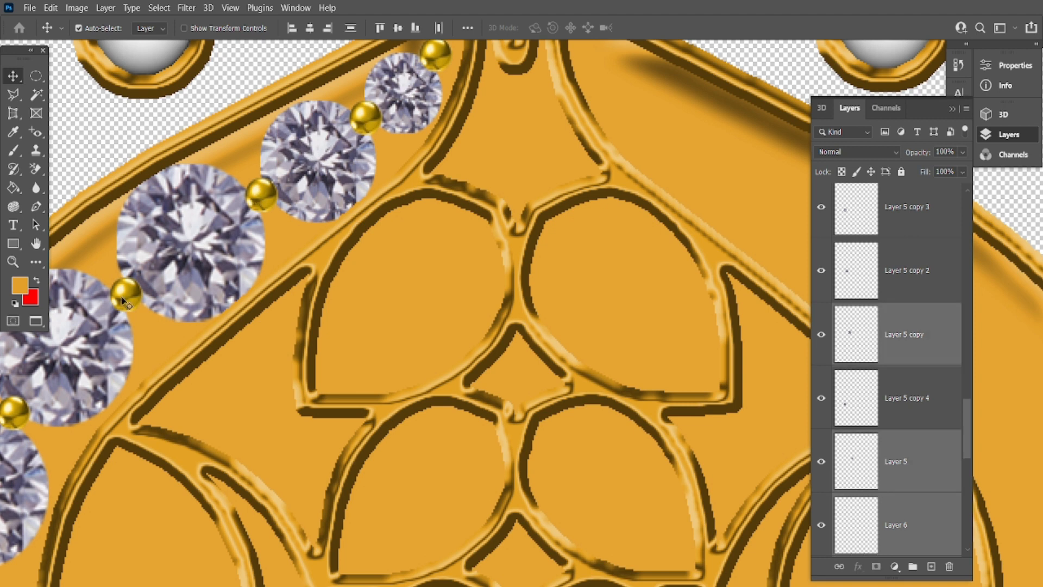
shift+click(94, 333)
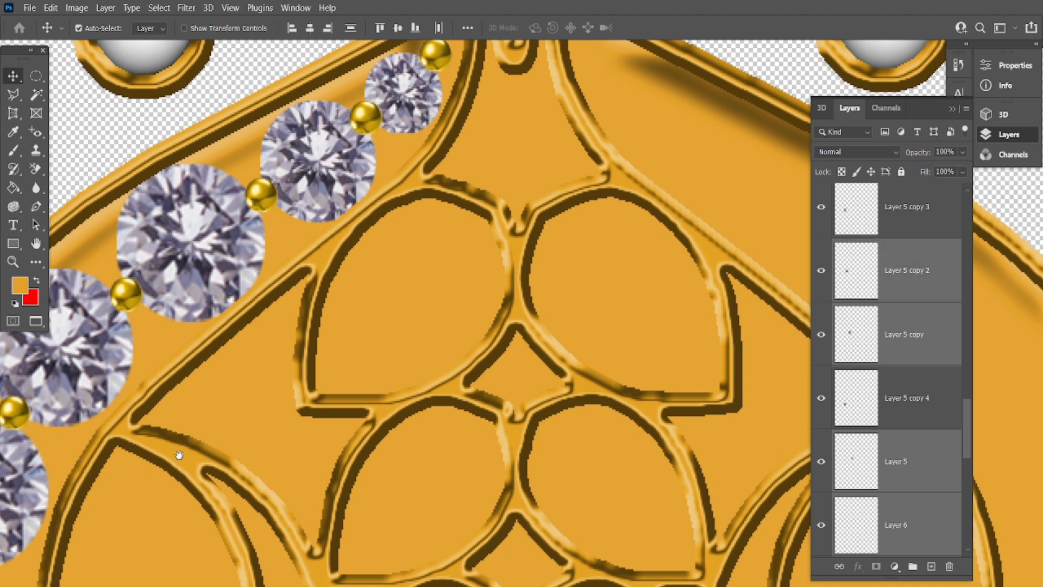
drag(179, 456, 471, 132)
shift+click(276, 226)
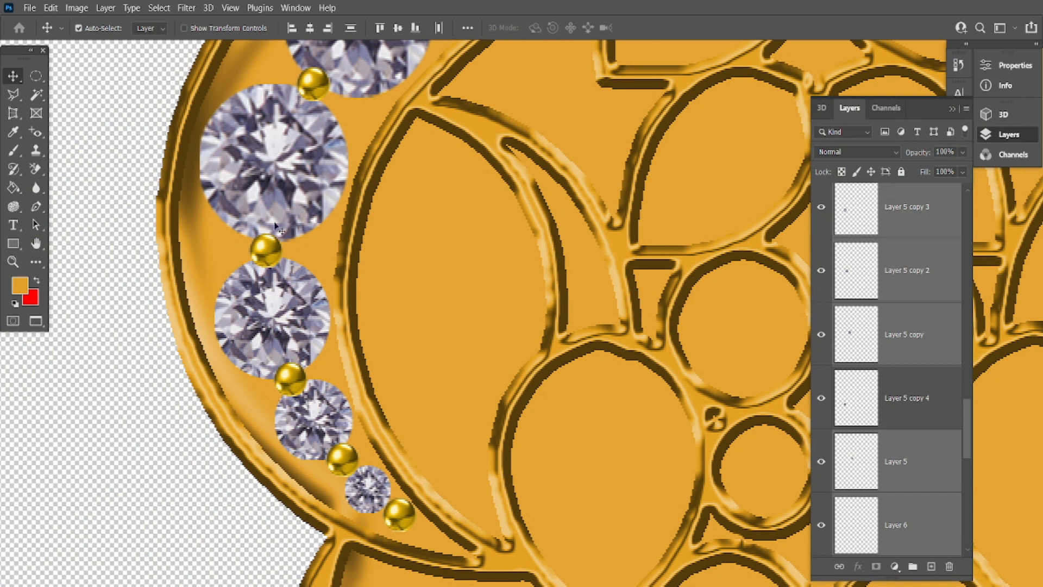
shift+click(287, 384)
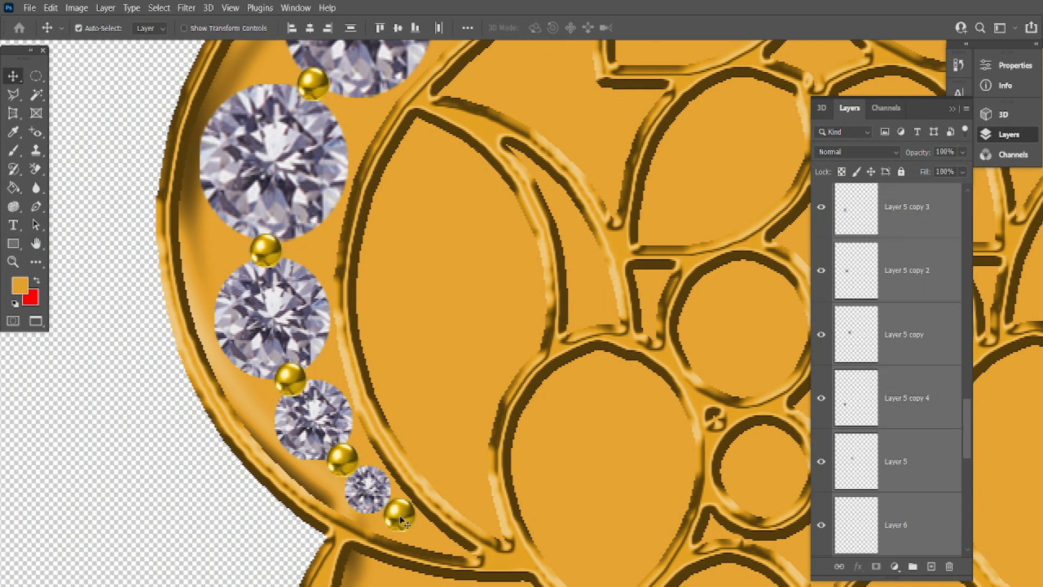
Duplicate the selected diamond and bead row, flip the copy horizontally and fit it along the right band.
key(ctrl+0)
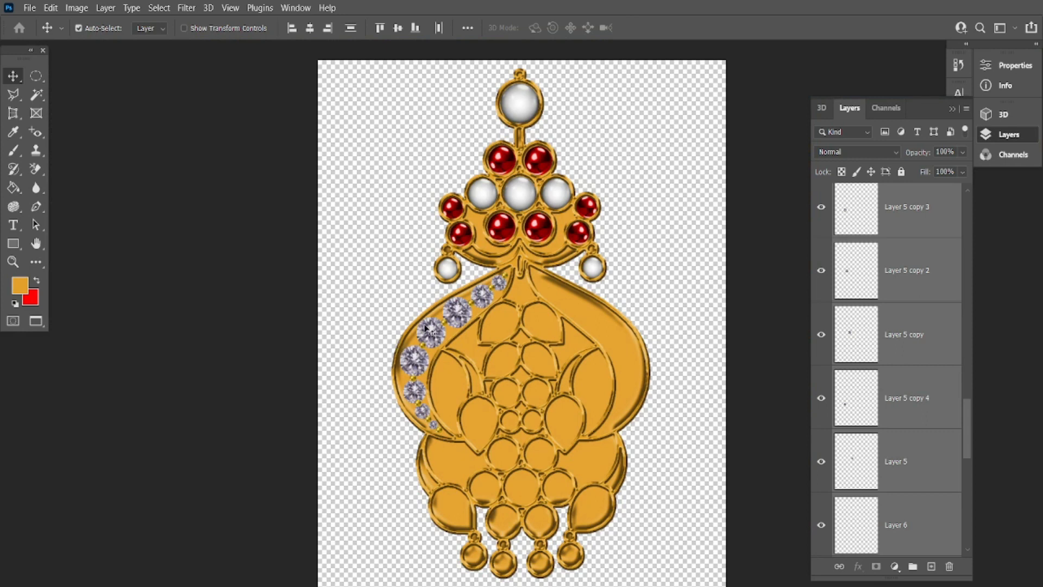
drag(429, 333, 346, 331)
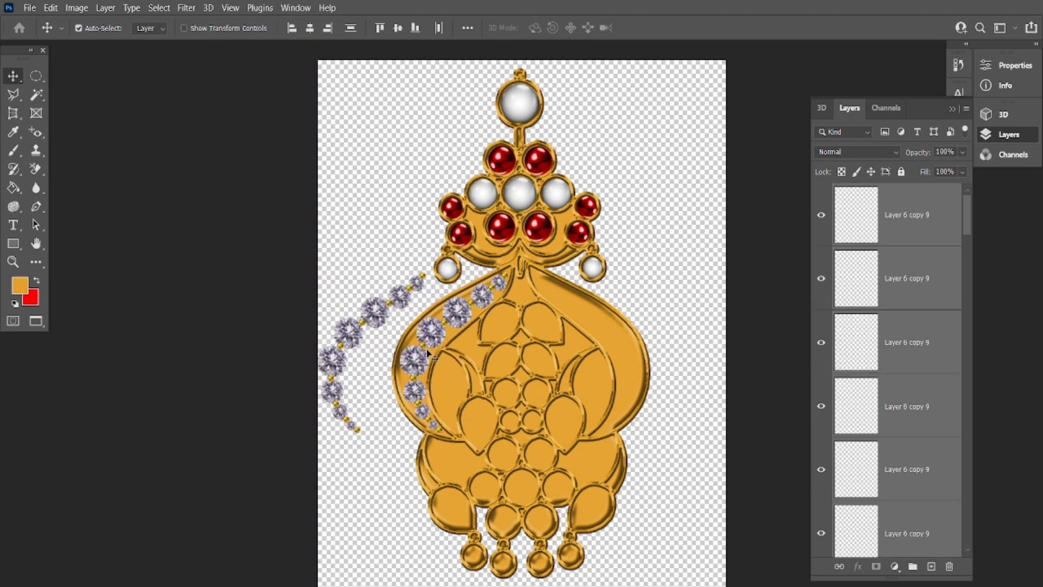
key(ctrl+t)
right_click(372, 326)
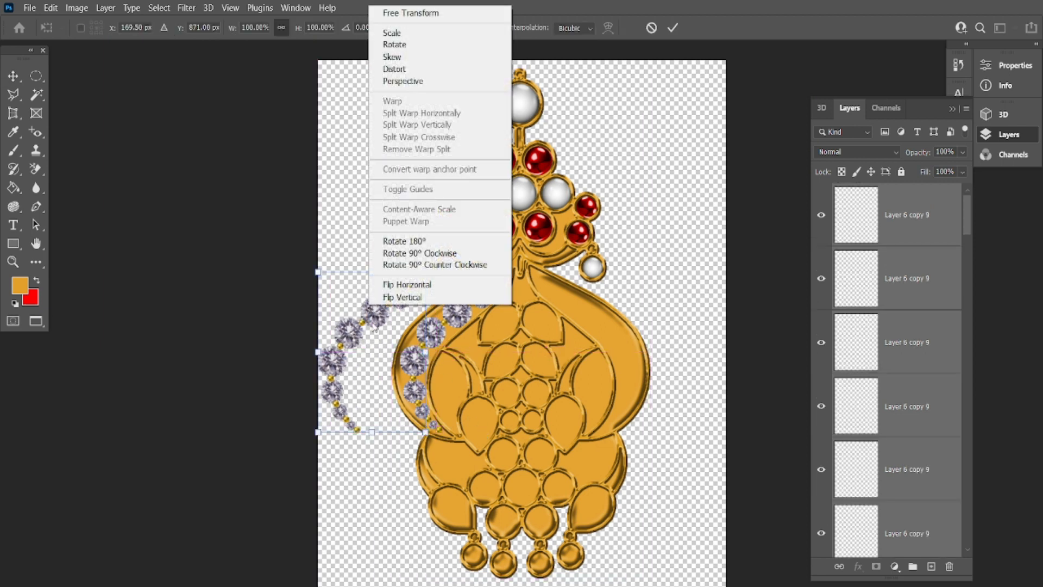
click(410, 285)
drag(377, 314, 584, 297)
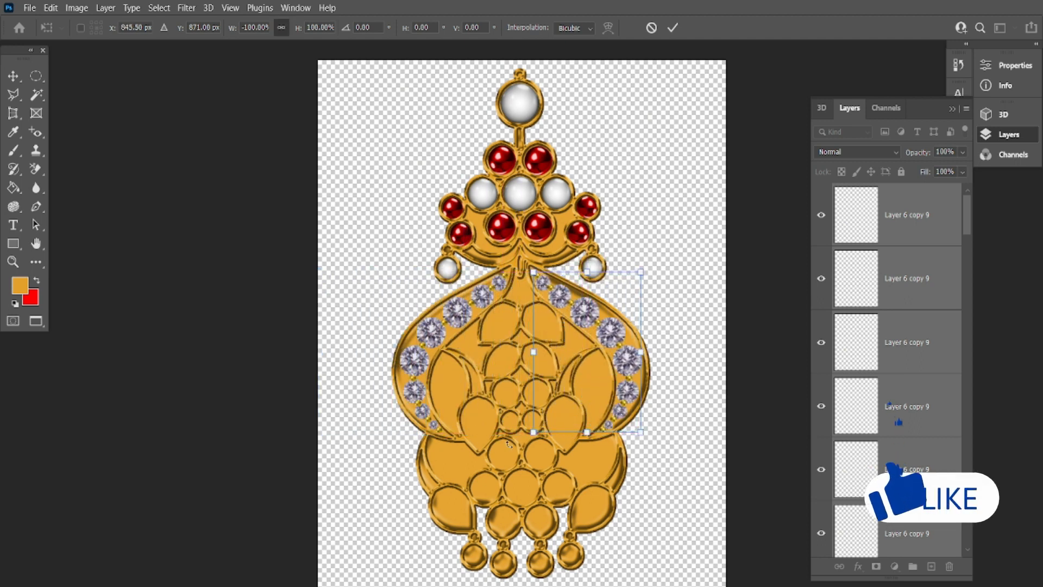
key(Right)
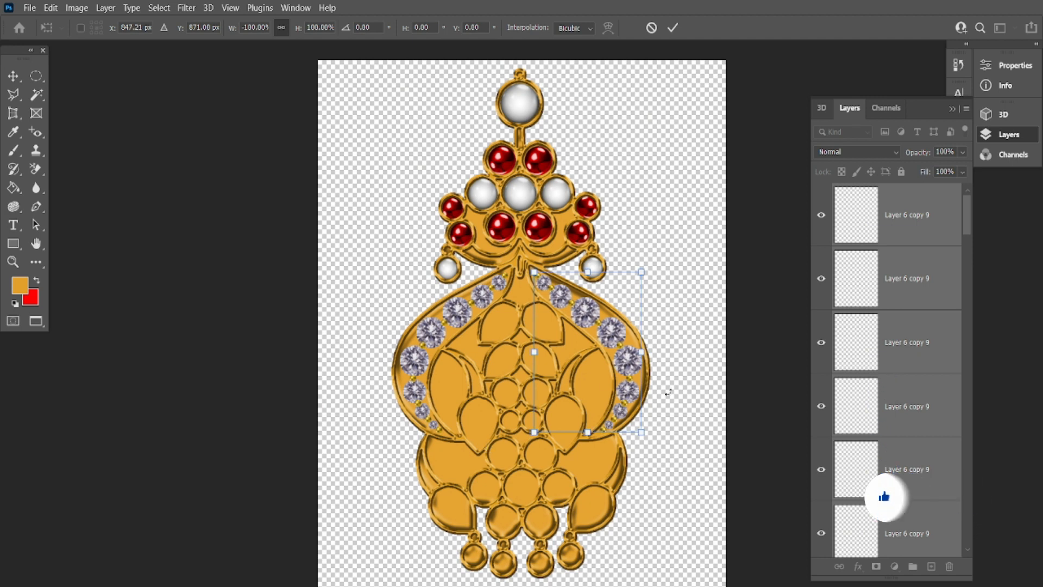
key(Return)
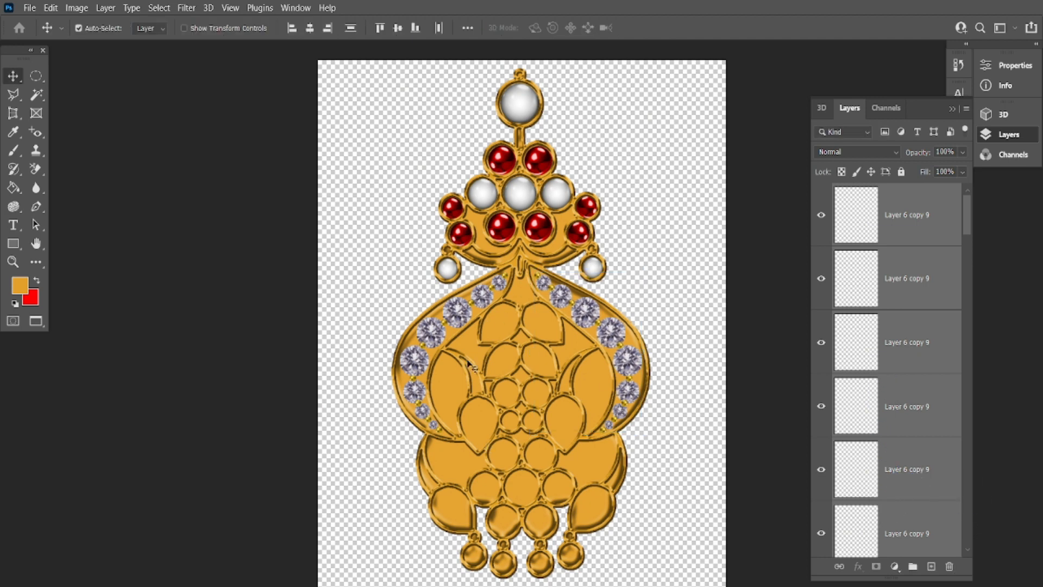